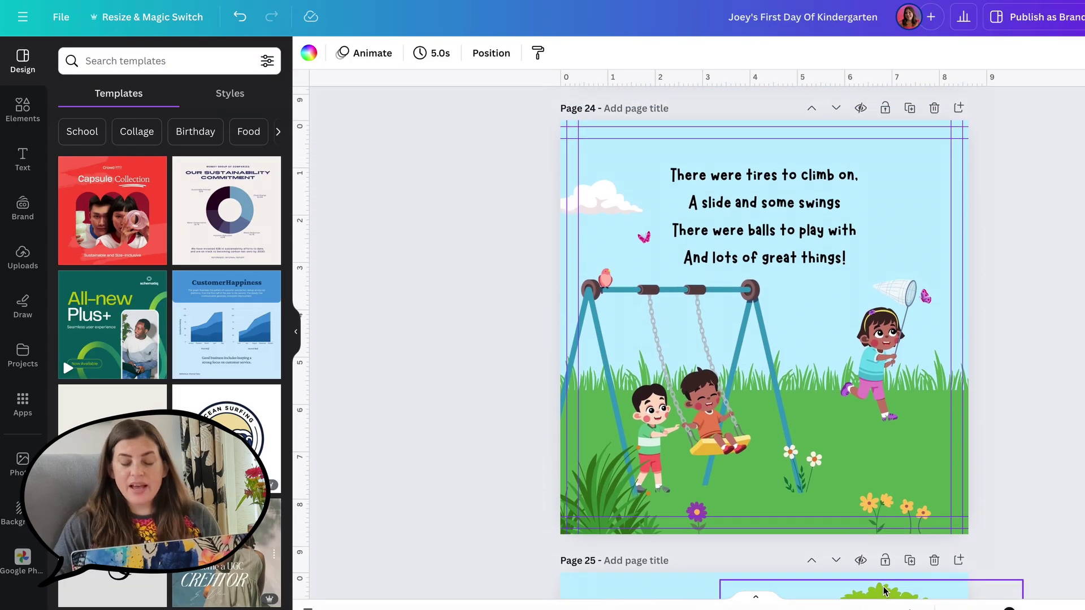
Step: Scroll down to page 26 and select the page holding only the line-up rhyme
scroll(1073, 444, "down", 5)
scroll(1073, 445, "up", 2)
scroll(1074, 444, "up", 2)
scroll(1074, 445, "down", 10)
scroll(1073, 445, "down", 3)
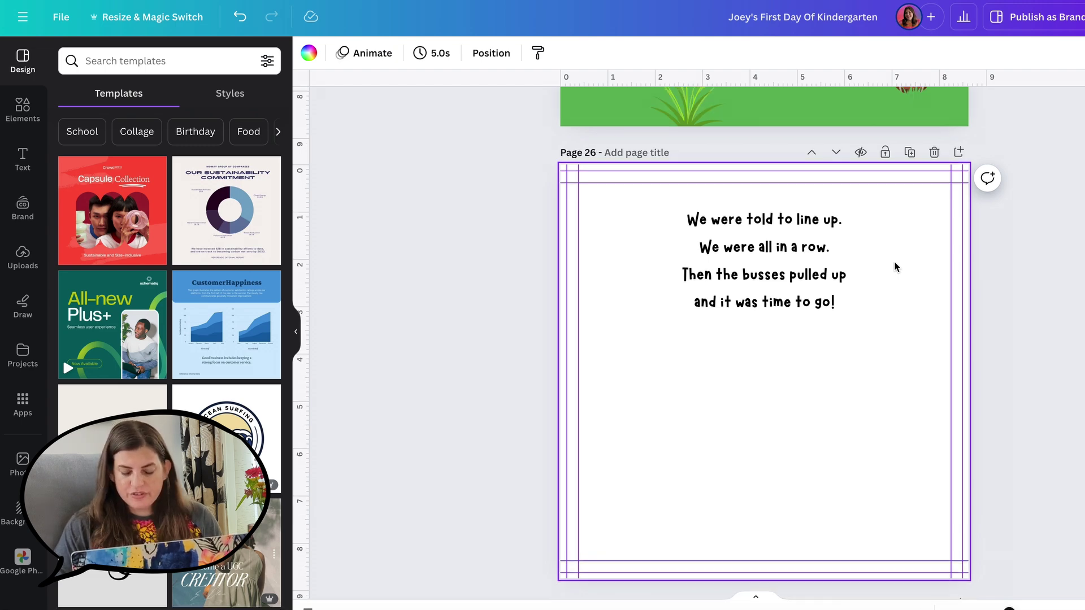
scroll(894, 265, "down", 8)
scroll(895, 266, "up", 4)
scroll(893, 266, "up", 4)
left_click(894, 266)
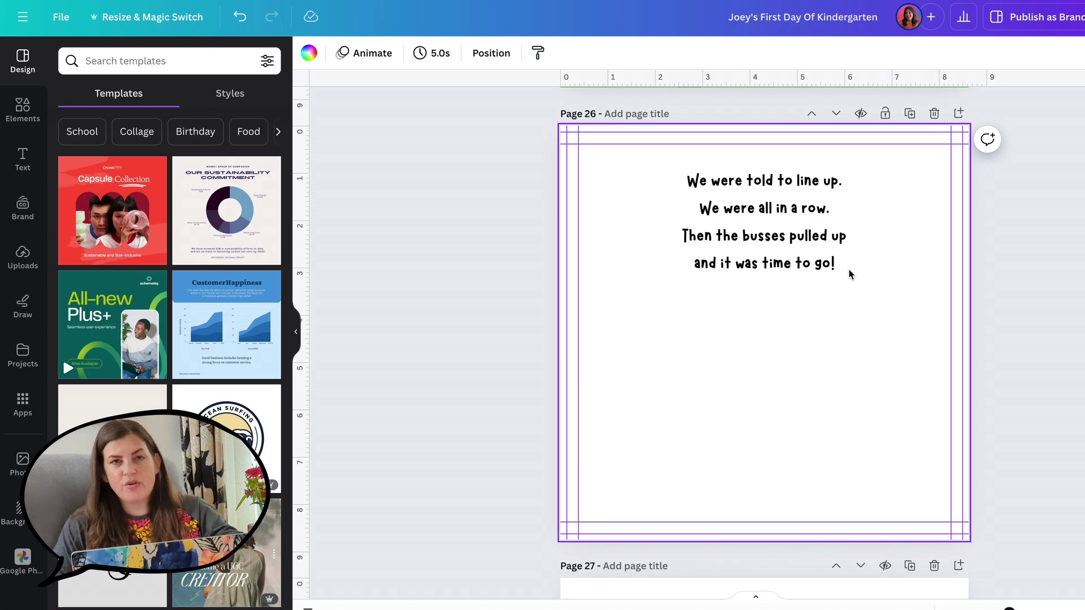
Step: Scroll back up to page 15's school building scene with four teachers
scroll(814, 325, "up", 8)
scroll(815, 325, "up", 20)
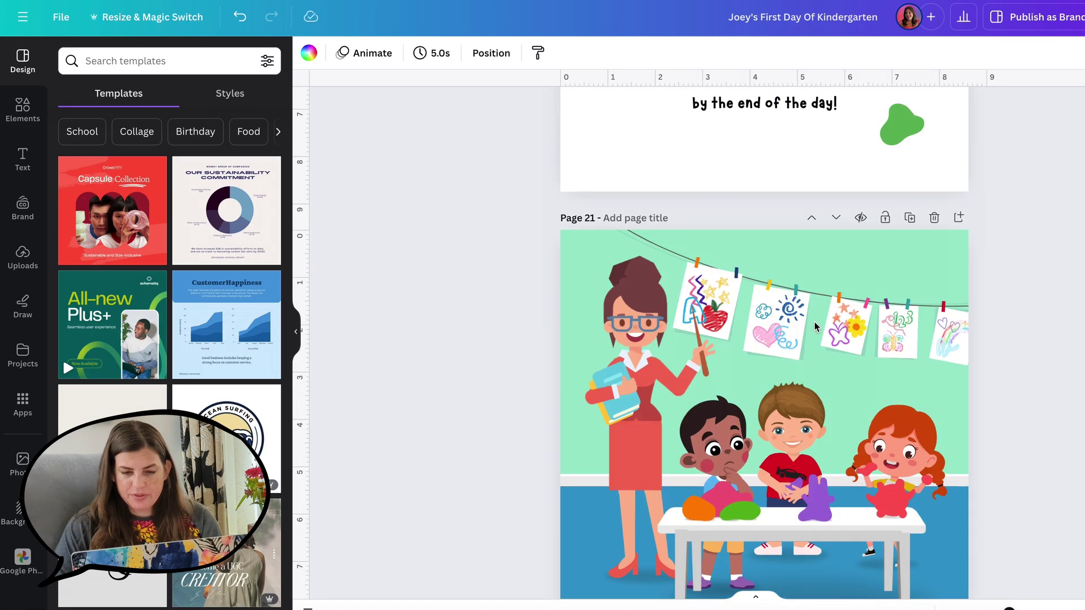
scroll(815, 325, "up", 20)
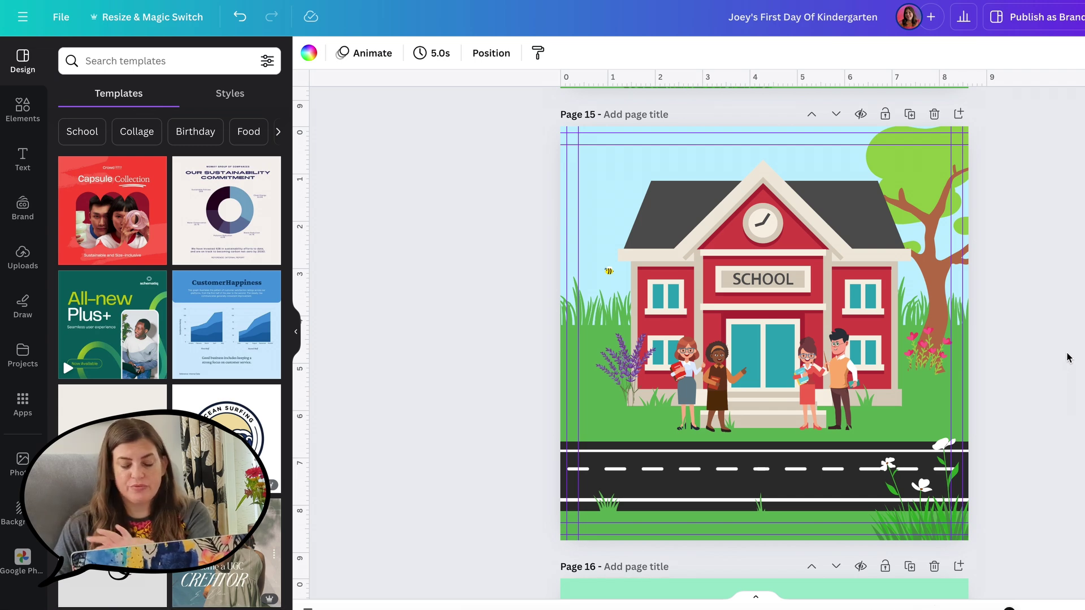
scroll(1068, 357, "up", 5)
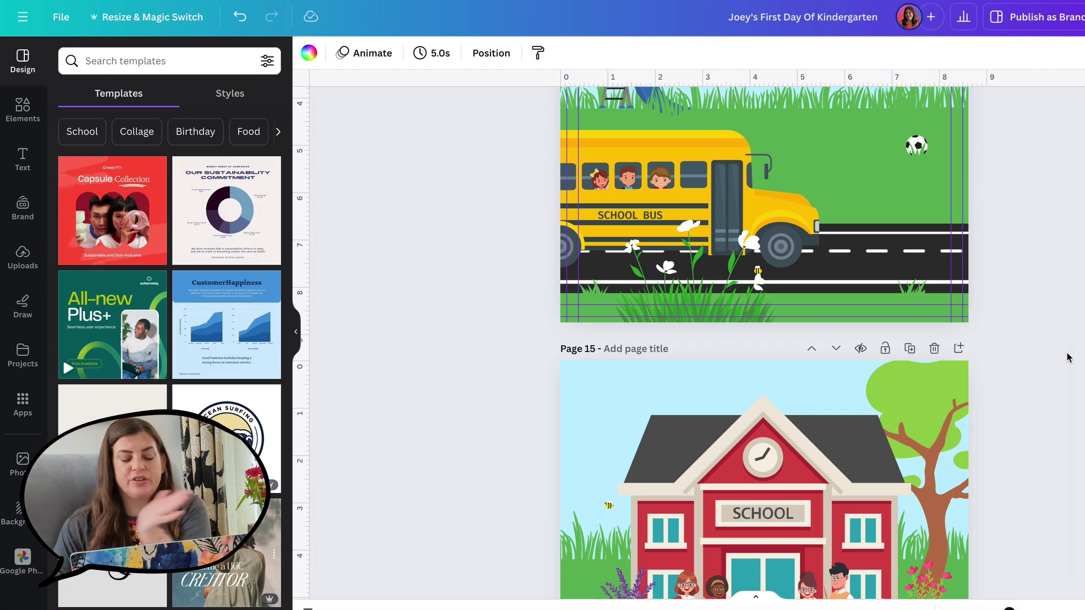
scroll(1068, 357, "up", 4)
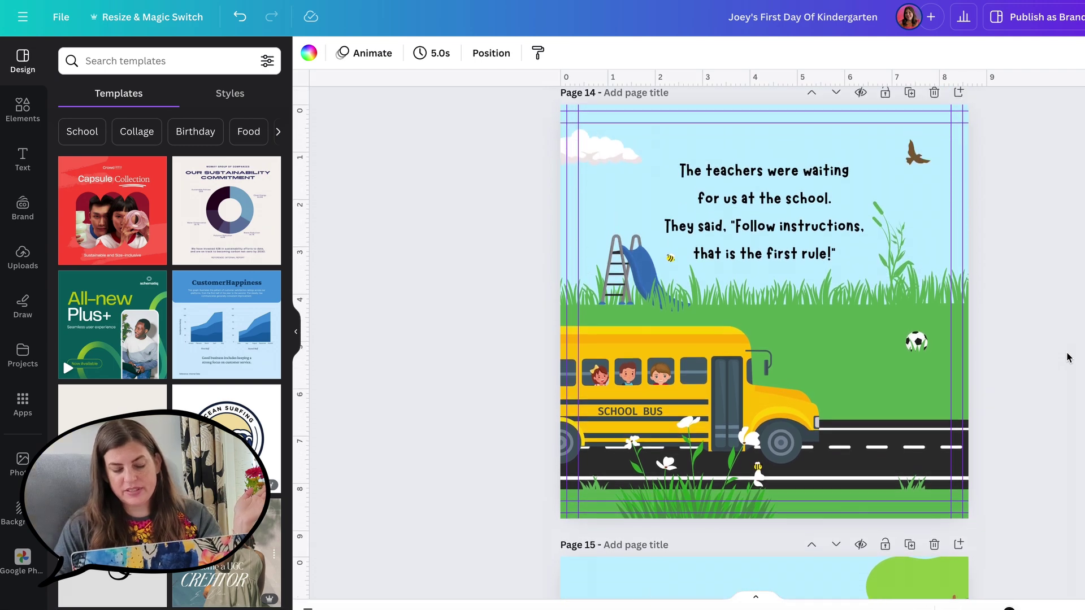
scroll(1068, 357, "down", 8)
Step: Copy all of page 15's school scene and paste it onto page 26
scroll(1052, 400, "down", 1)
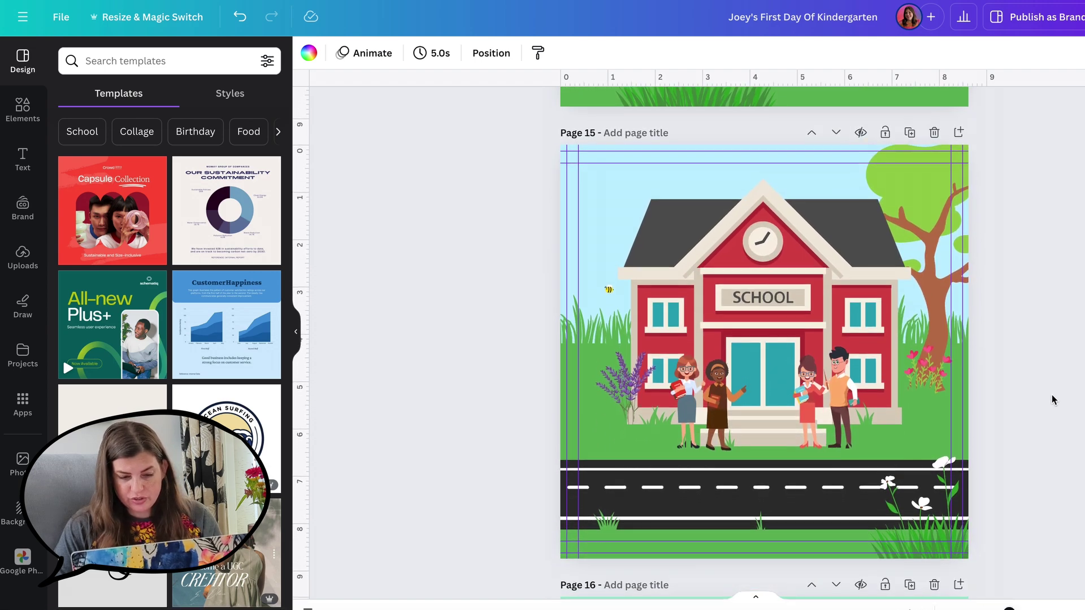
key("ctrl+a")
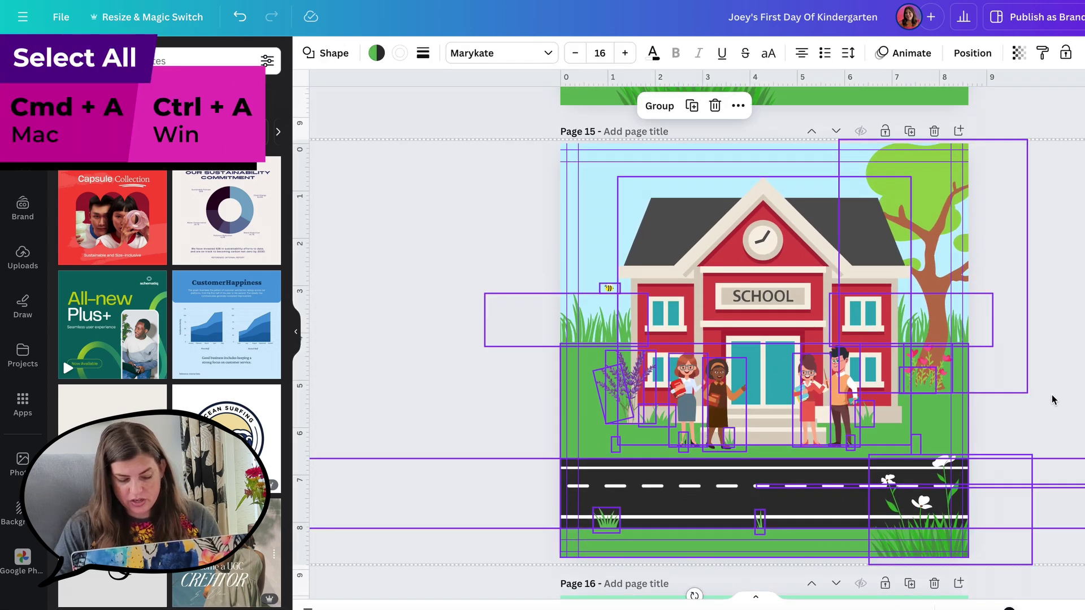
key("ctrl+c")
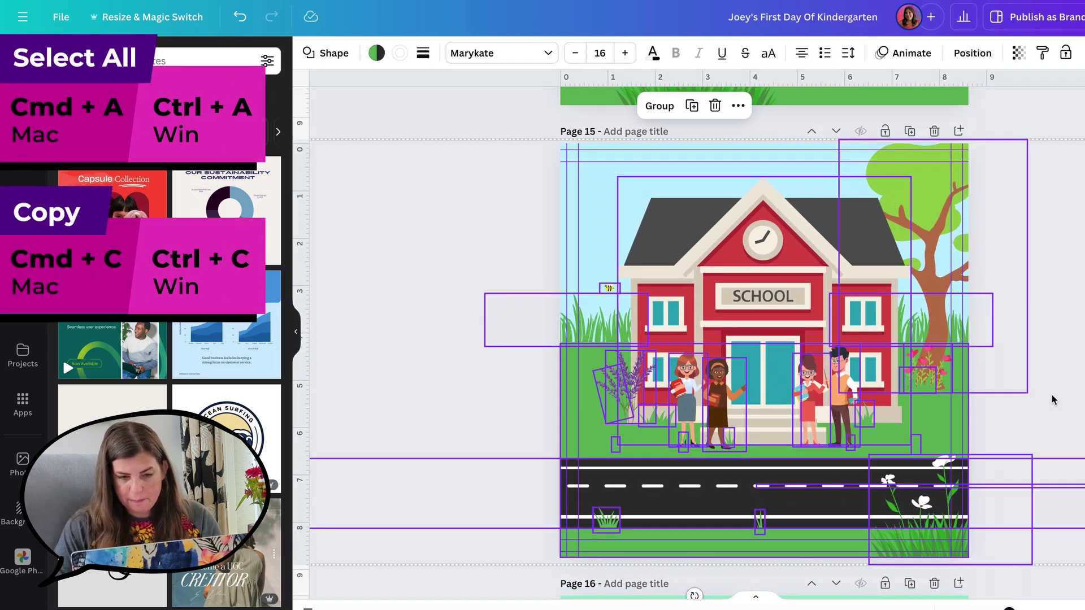
scroll(1052, 399, "down", 20)
scroll(1052, 399, "down", 15)
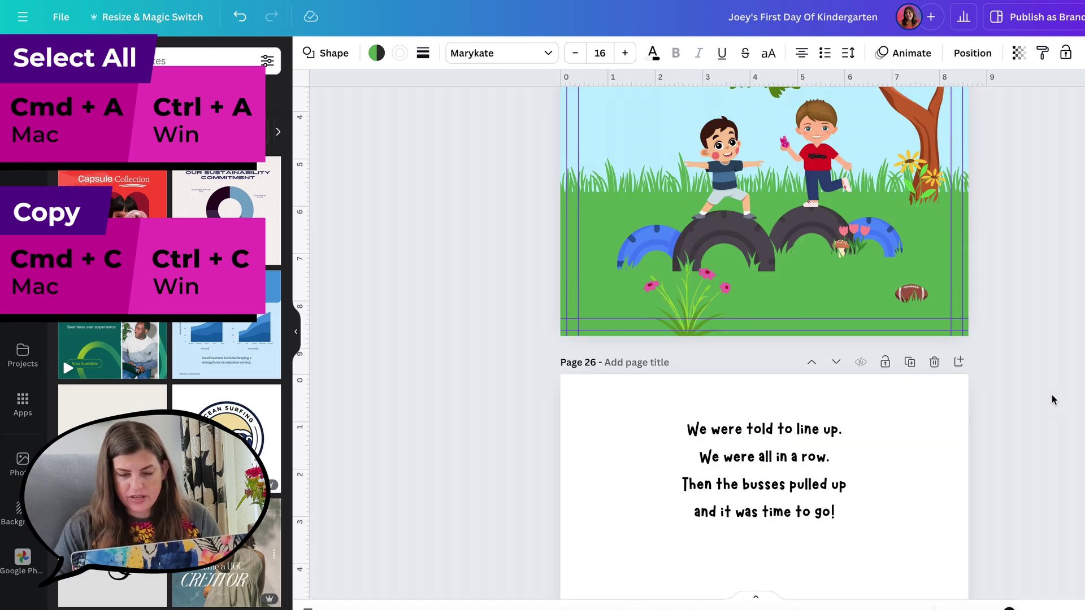
scroll(1052, 400, "down", 5)
key("ctrl+v")
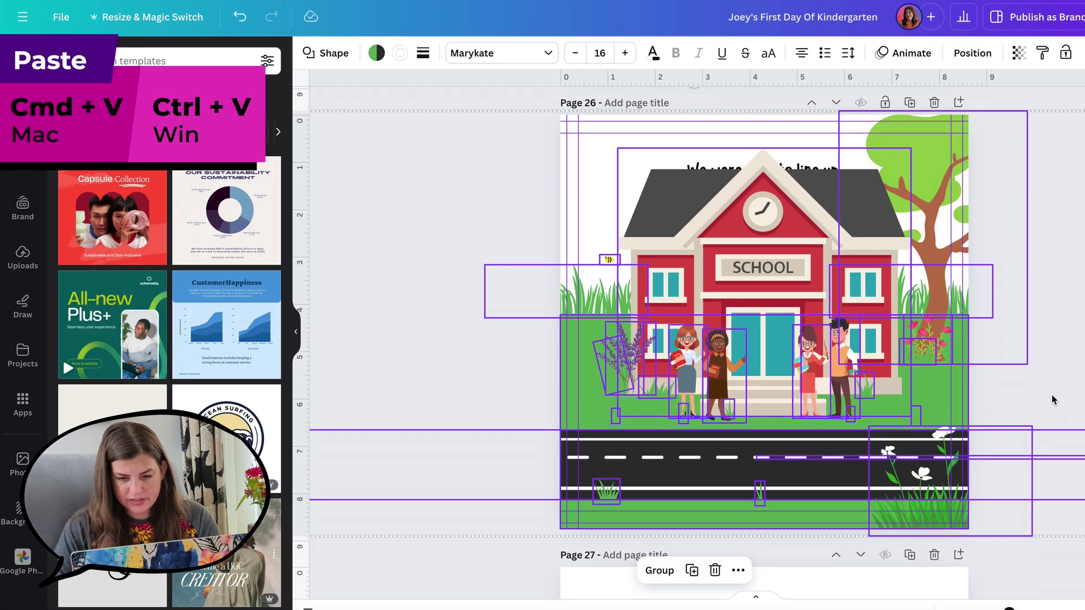
left_click(1052, 399)
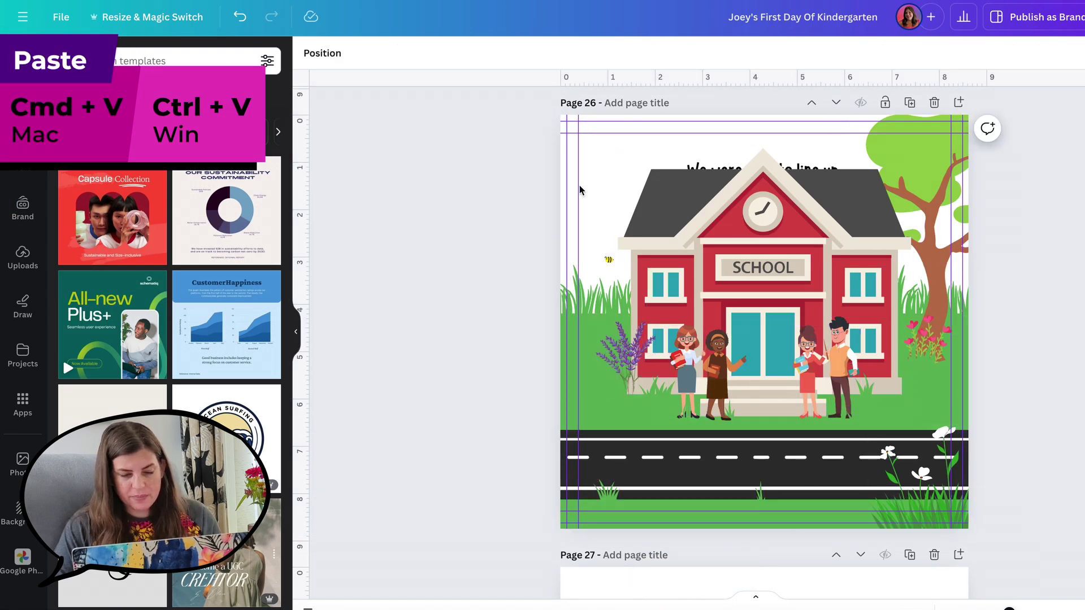
Step: Raise the line-up rhyme text above the scene in Layers and move it onto page 27
left_click(333, 59)
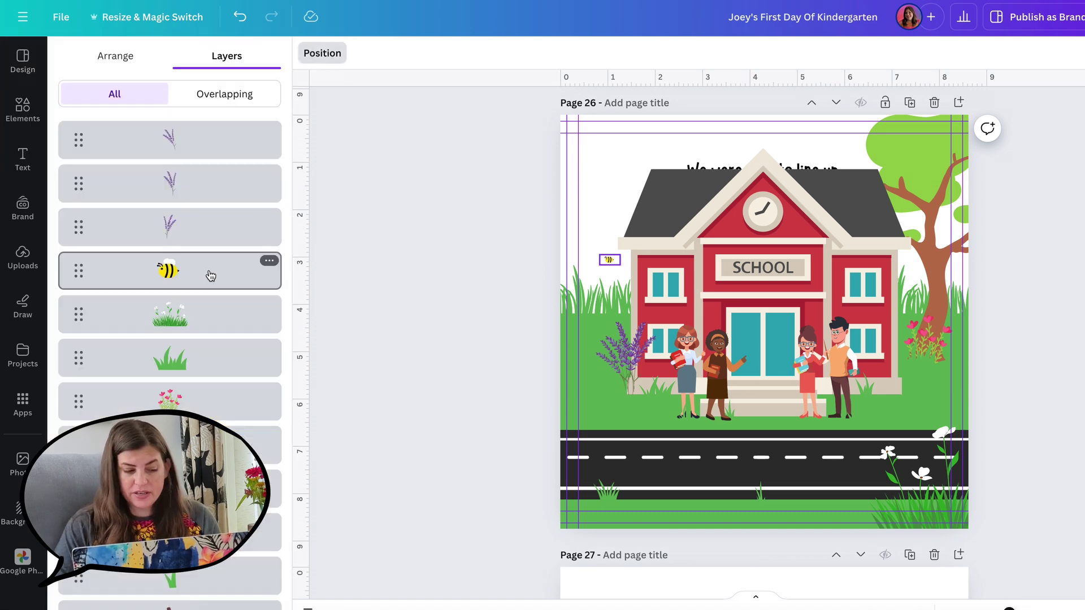
scroll(211, 273, "down", 3)
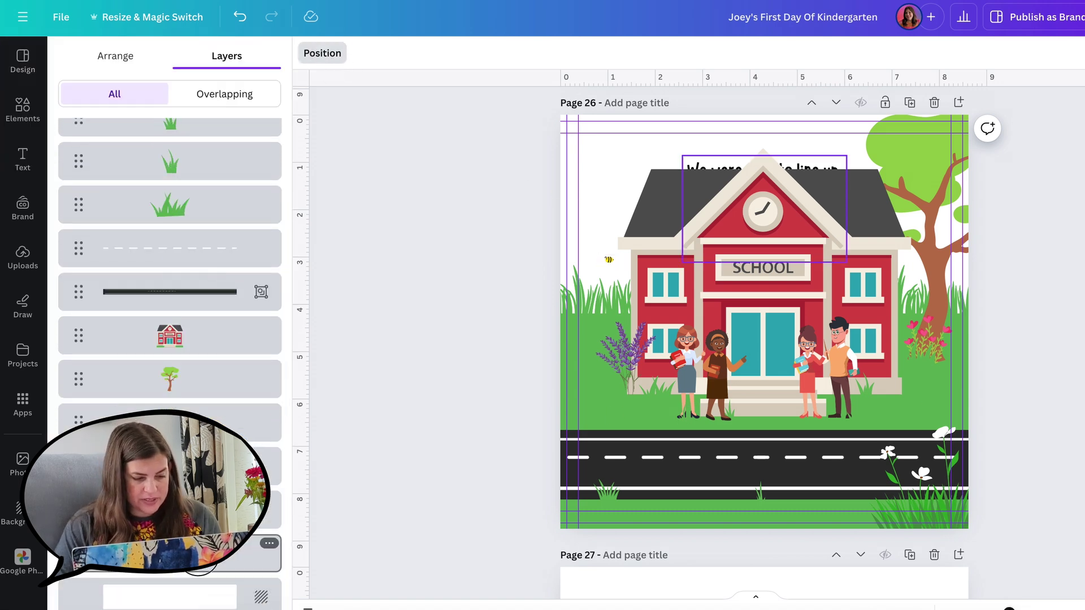
left_click(265, 557)
left_click_drag(196, 552, 205, 133)
scroll(808, 182, "down", 2)
left_click_drag(788, 157, 789, 588)
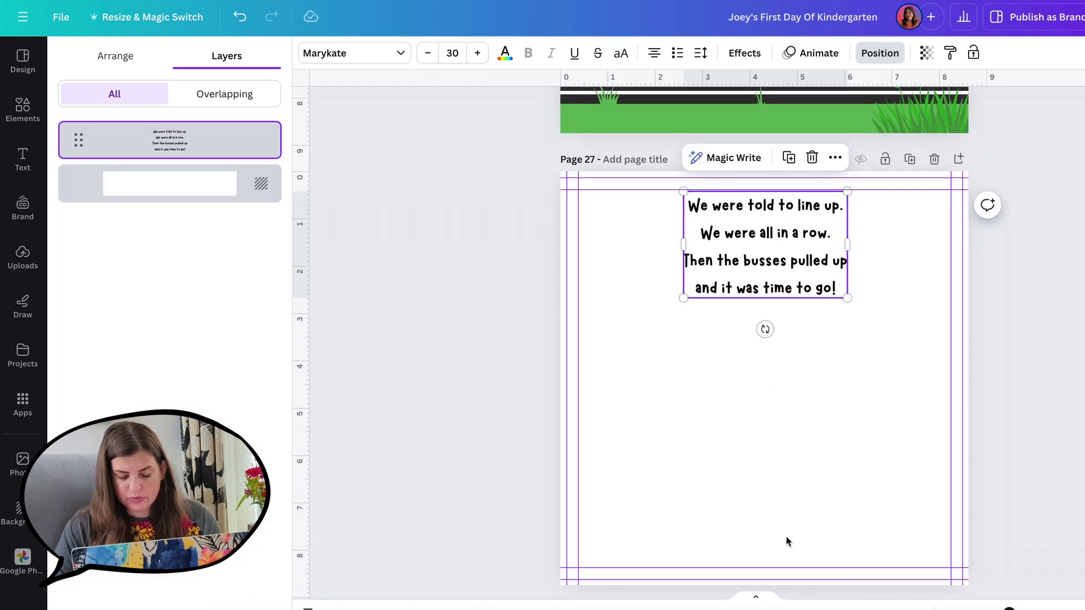
scroll(780, 351, "up", 2)
mouse_move(780, 351)
left_mouse_down()
mouse_move(772, 390)
mouse_move(775, 361)
left_mouse_up()
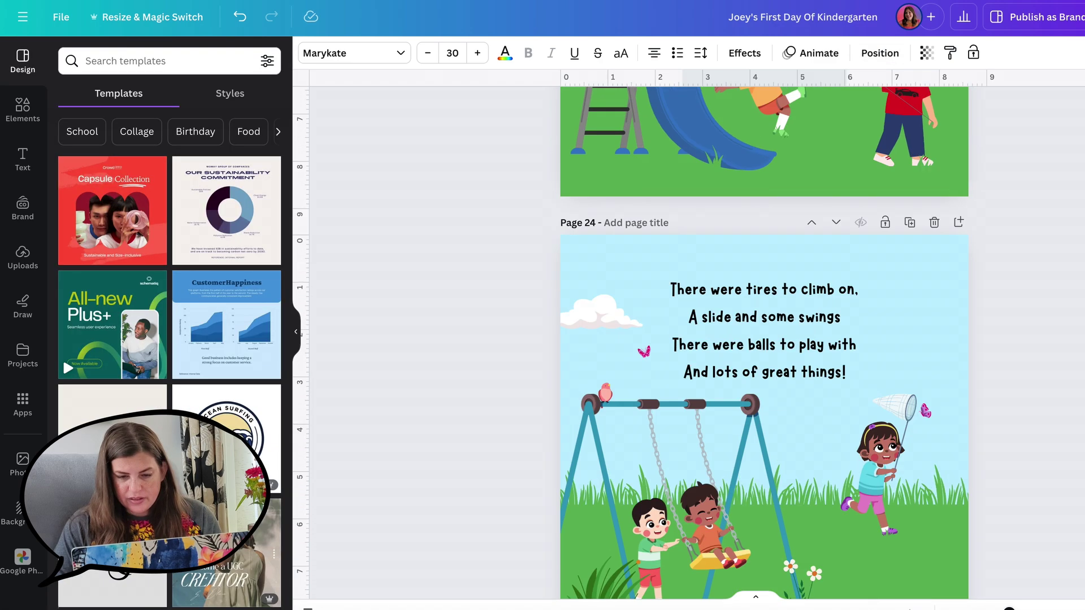
Step: Copy page 25's light blue sky background onto pages 26 and 27
scroll(763, 395, "down", 5)
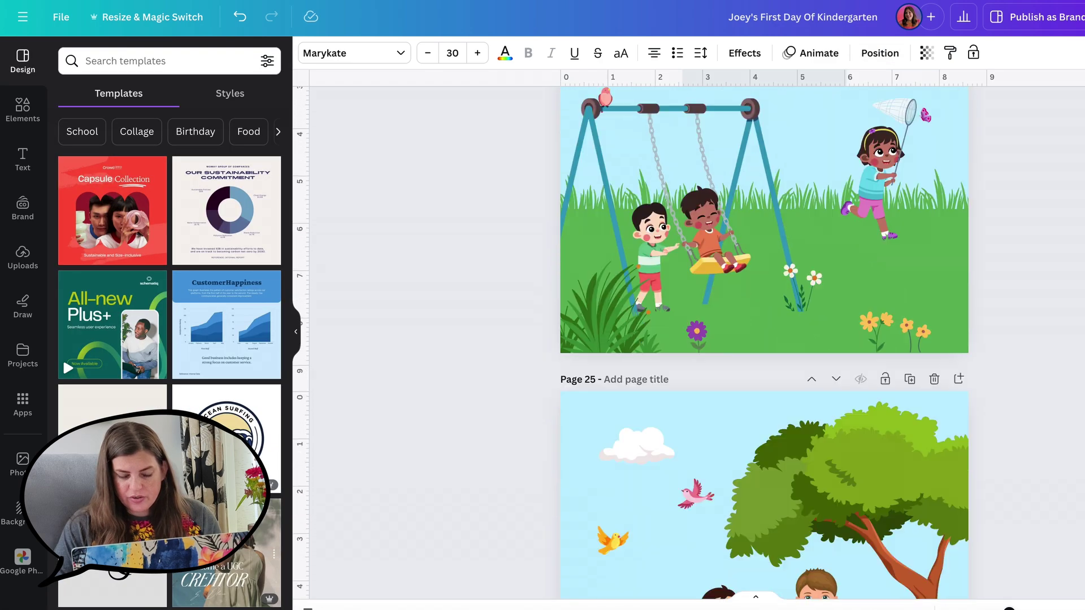
left_click(656, 434)
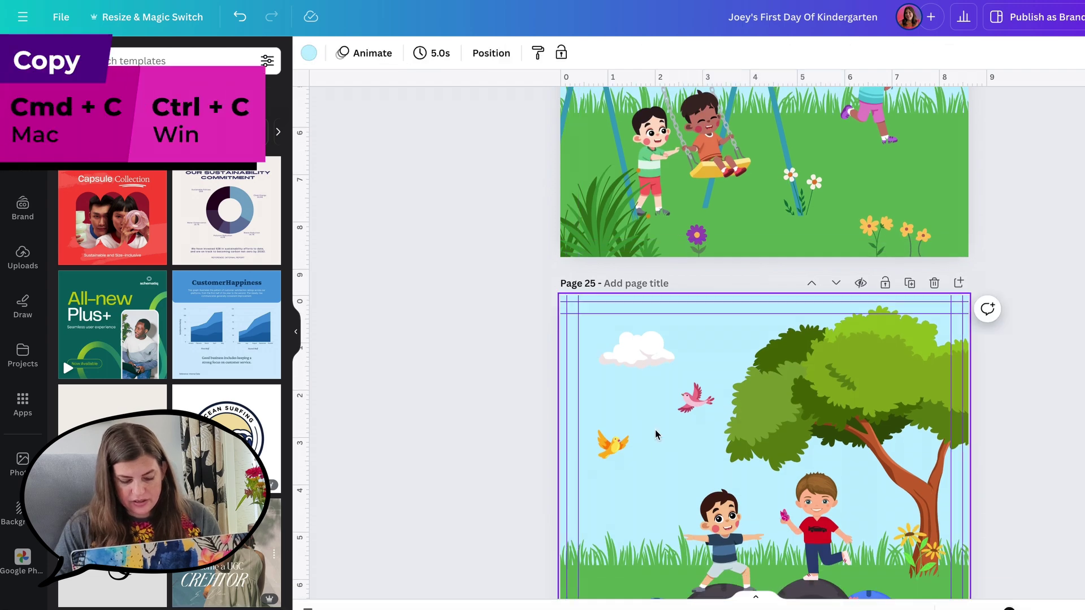
scroll(655, 434, "down", 10)
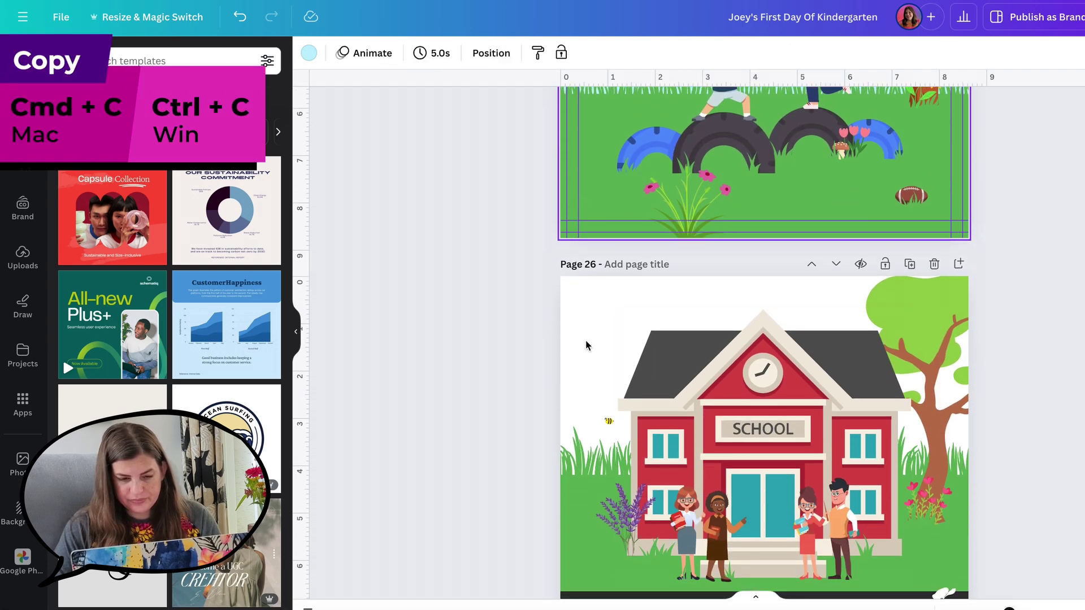
left_click(587, 325)
key("ctrl+v")
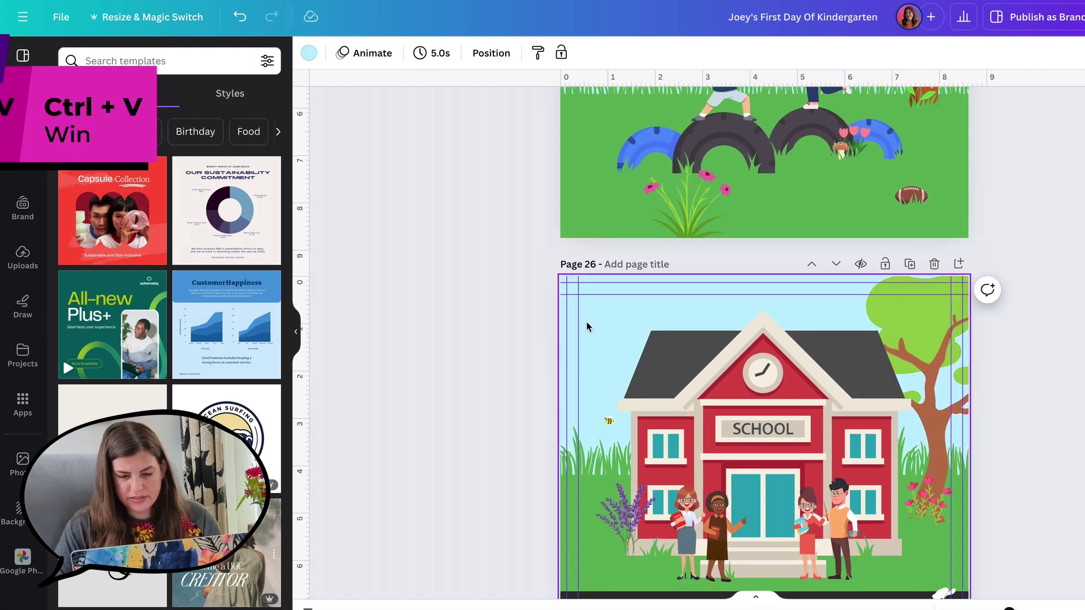
scroll(1065, 277, "down", 7)
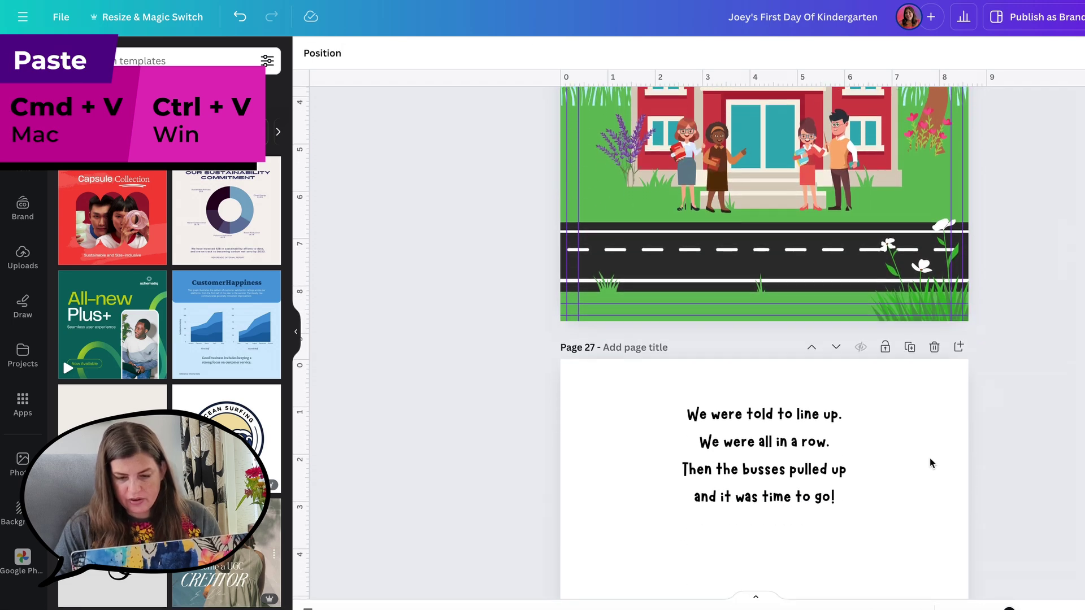
key("ctrl+v")
scroll(921, 462, "up", 3)
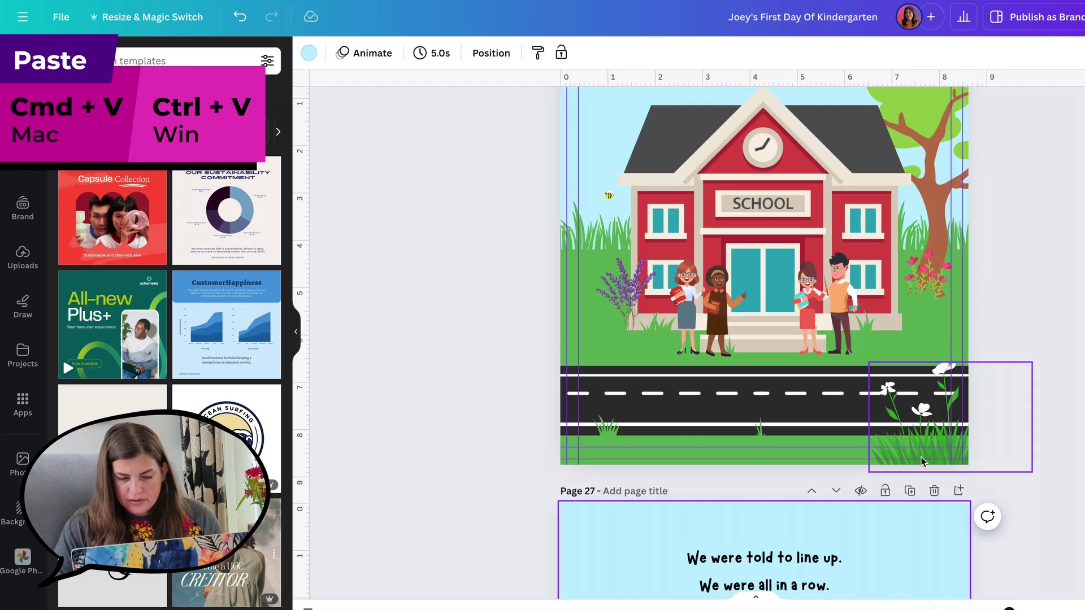
left_click(500, 246)
Step: Select the grass-with-flowers layer in page 26's layers list
left_click(319, 53)
scroll(170, 281, "down", 2)
scroll(170, 281, "down", 1)
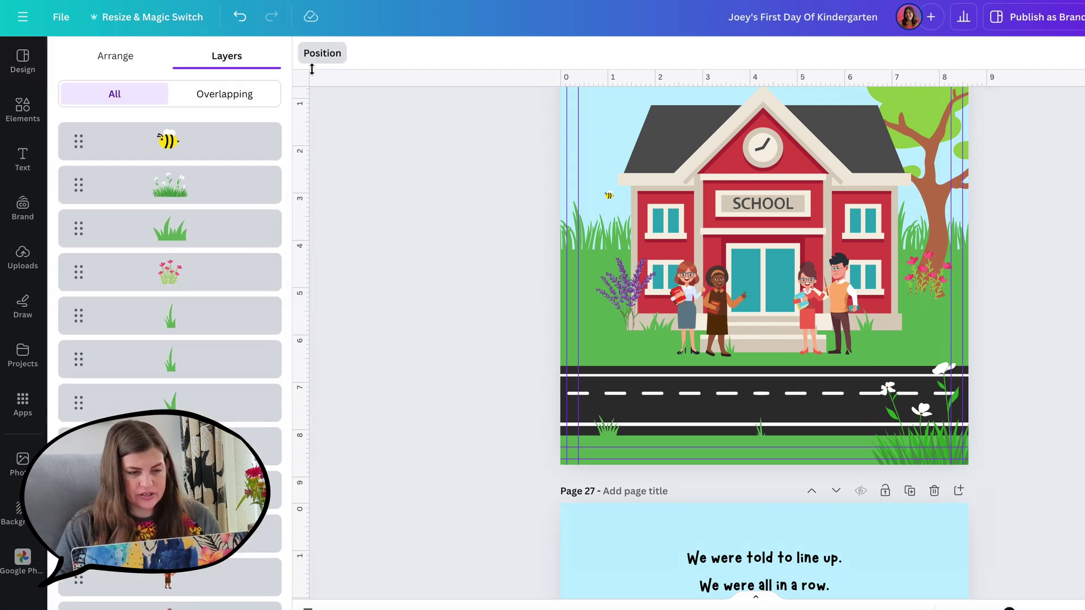
left_click(326, 55)
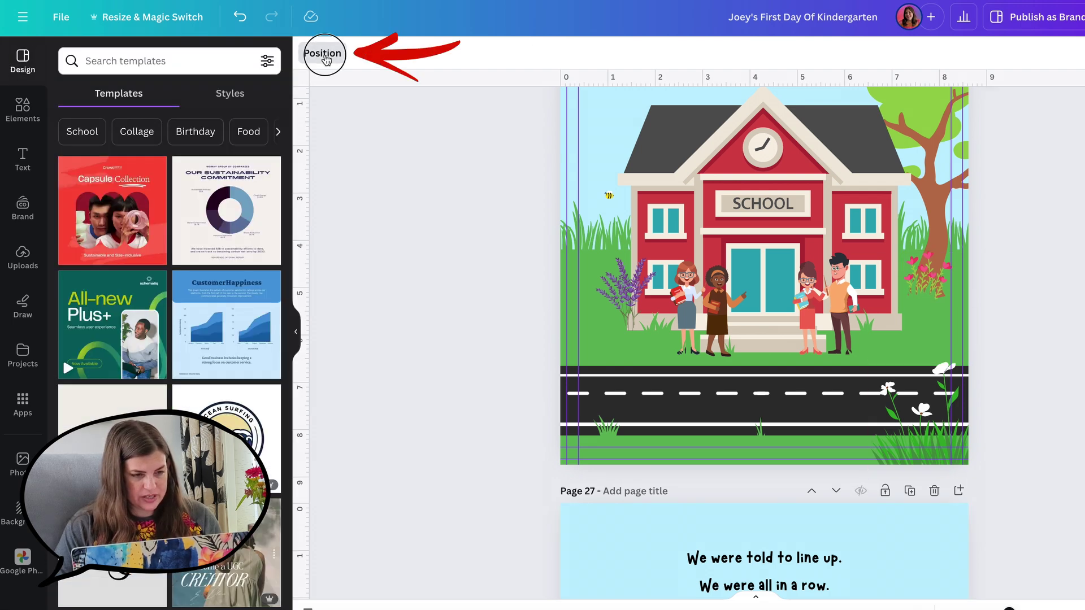
left_click(326, 55)
left_click(238, 62)
left_click(186, 321)
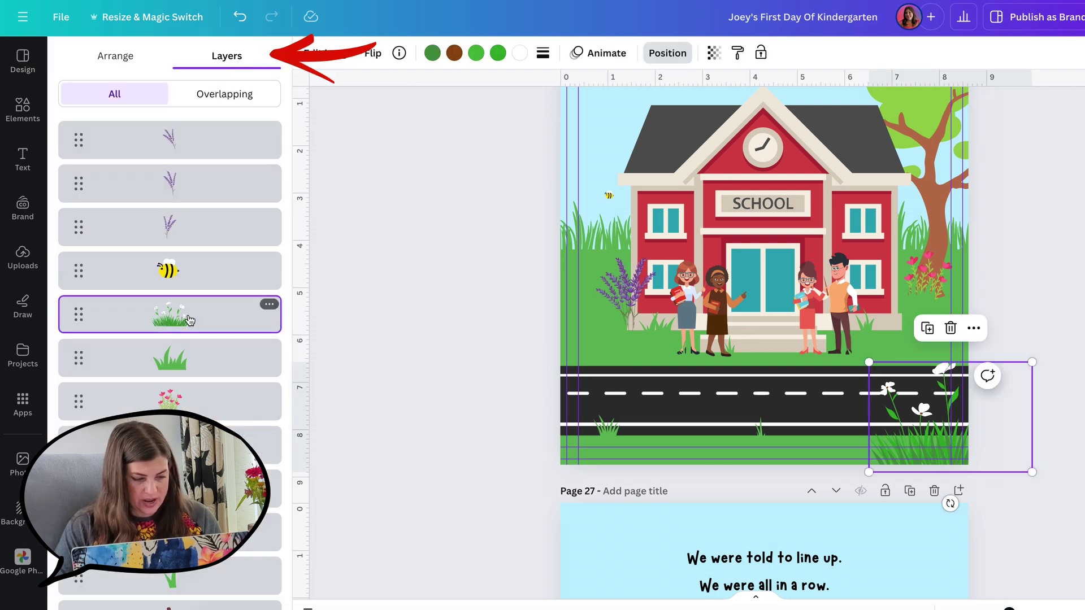
Step: Copy the grass and road layers together and paste them onto page 27
scroll(190, 320, "down", 1)
scroll(189, 320, "down", 5)
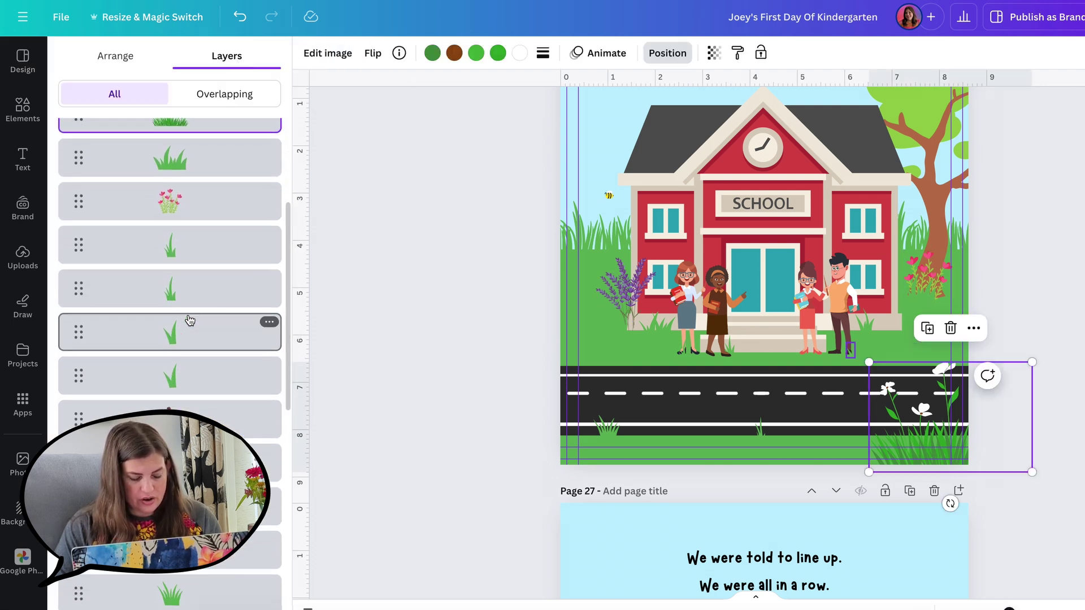
scroll(190, 321, "down", 3)
left_click(218, 214, "shift")
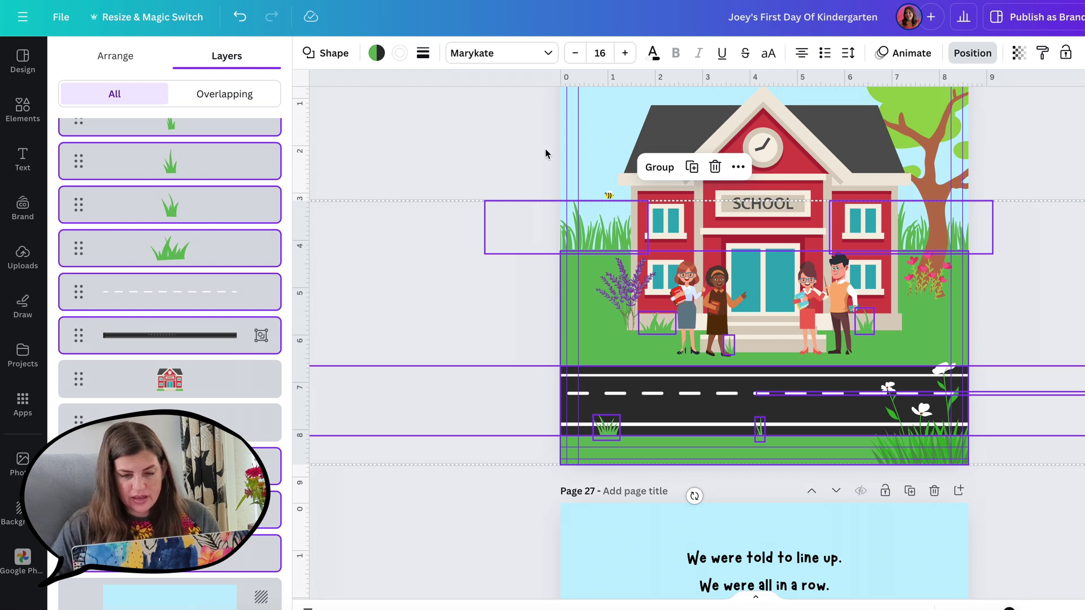
key("ctrl+c")
scroll(573, 143, "down", 7)
key("ctrl+v")
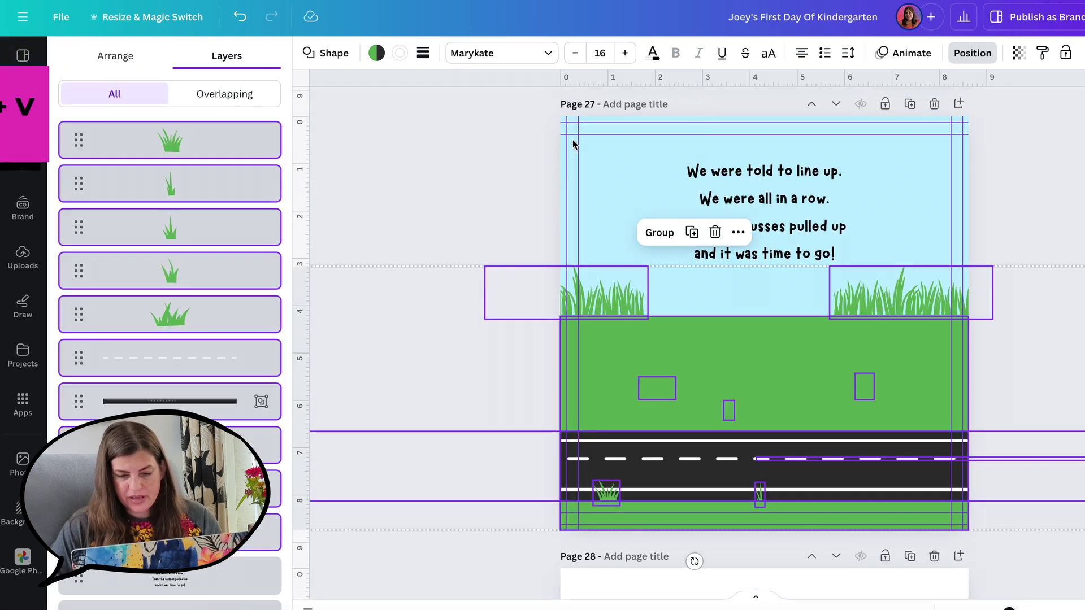
Step: Move the small grass clump onto page 27's lawn and flip it horizontally
left_click(619, 307)
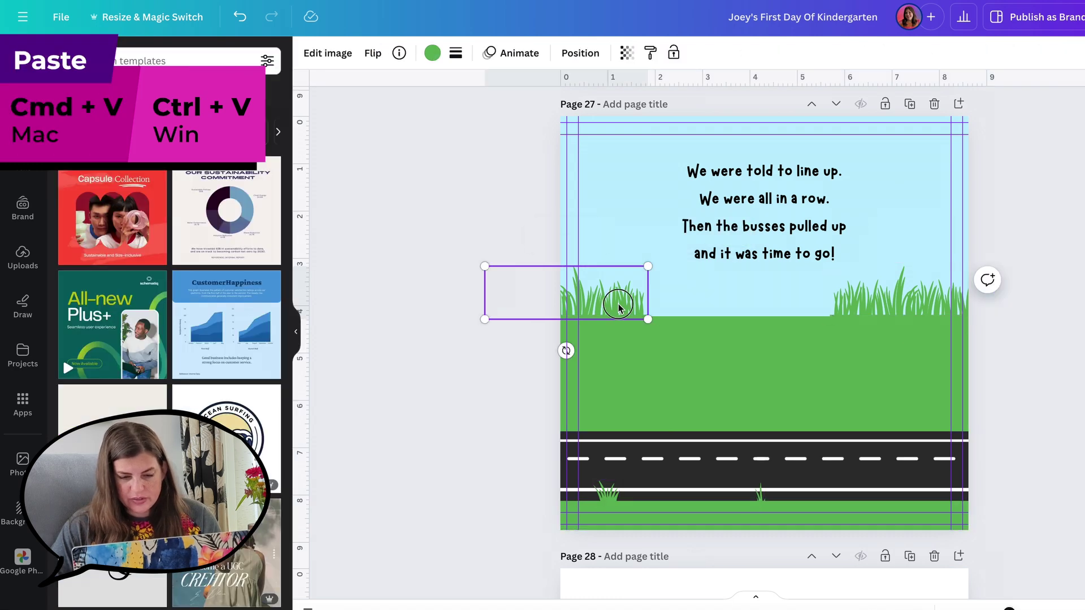
left_click_drag(618, 307, 802, 305)
scroll(802, 305, "down", 2)
left_click_drag(608, 418, 859, 418)
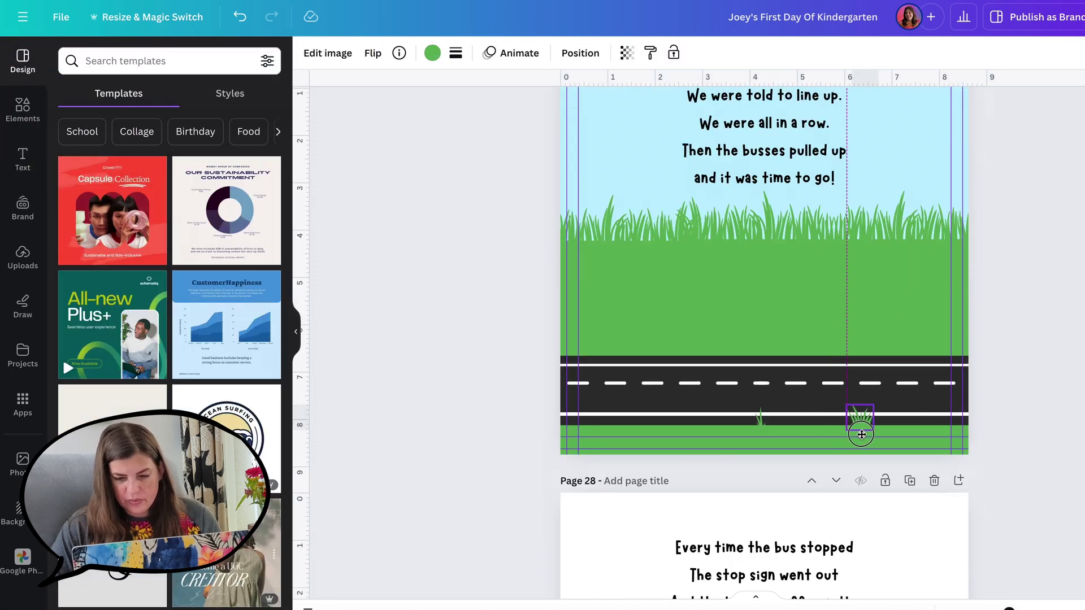
left_click(376, 53)
left_click(375, 87)
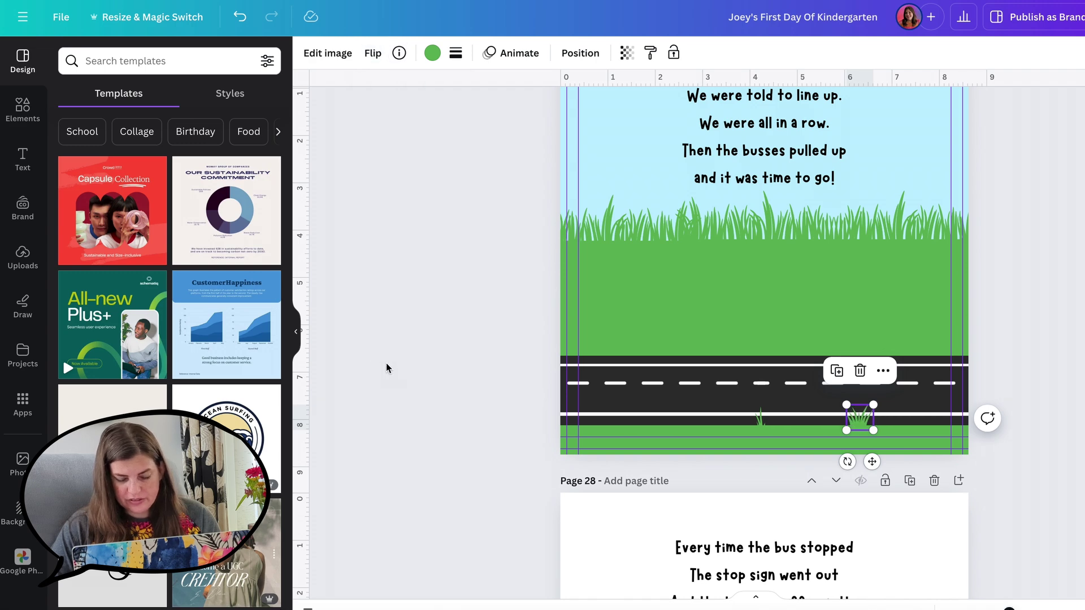
scroll(385, 363, "up", 10)
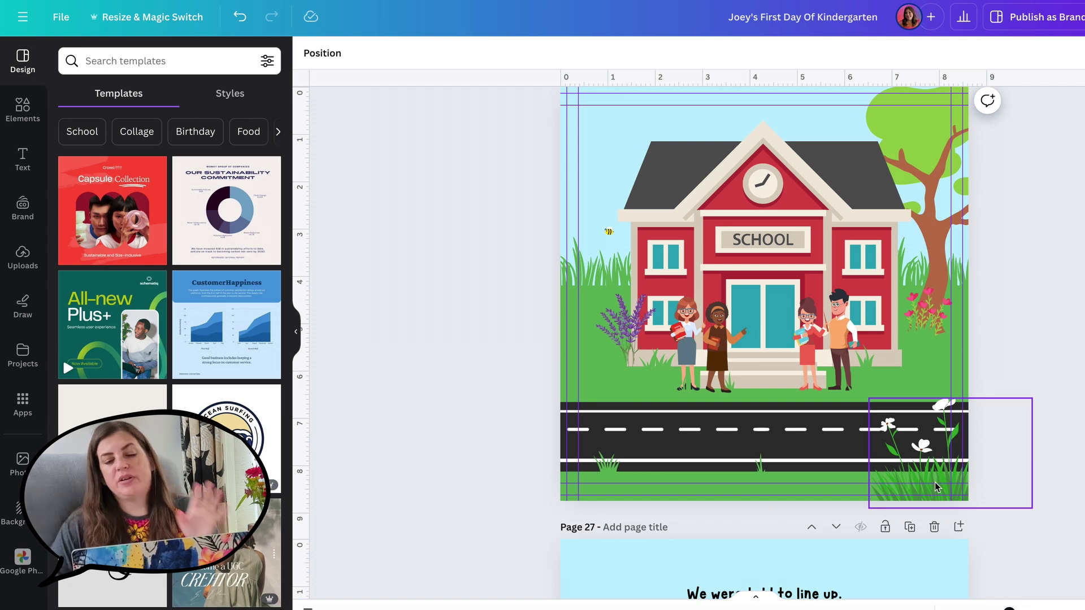
Step: Duplicate the flowers at page 26's right edge and align the copy over the original
scroll(936, 487, "down", 3)
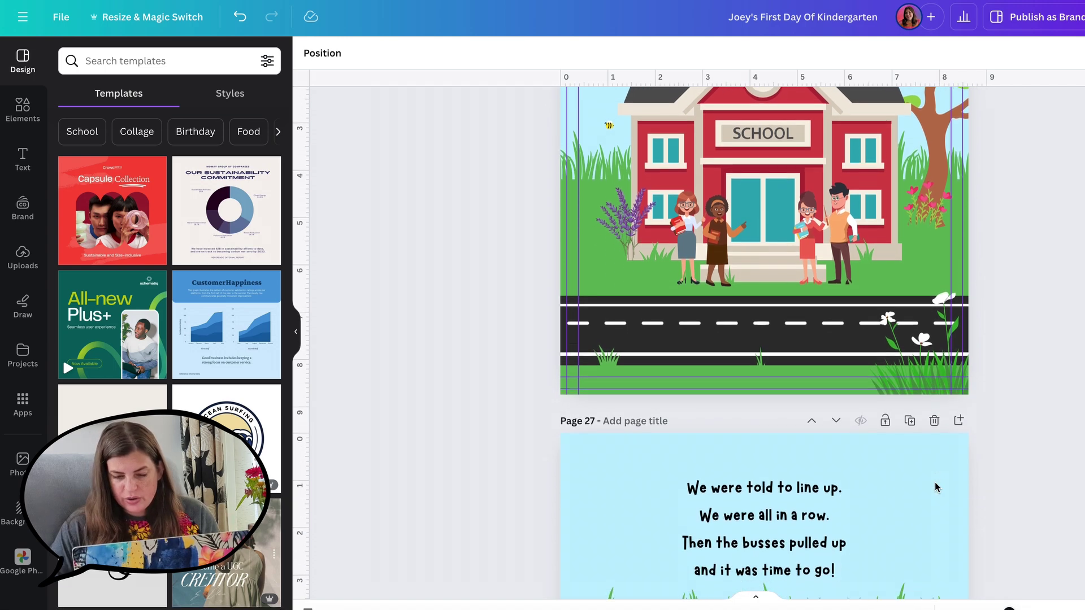
left_click(938, 365)
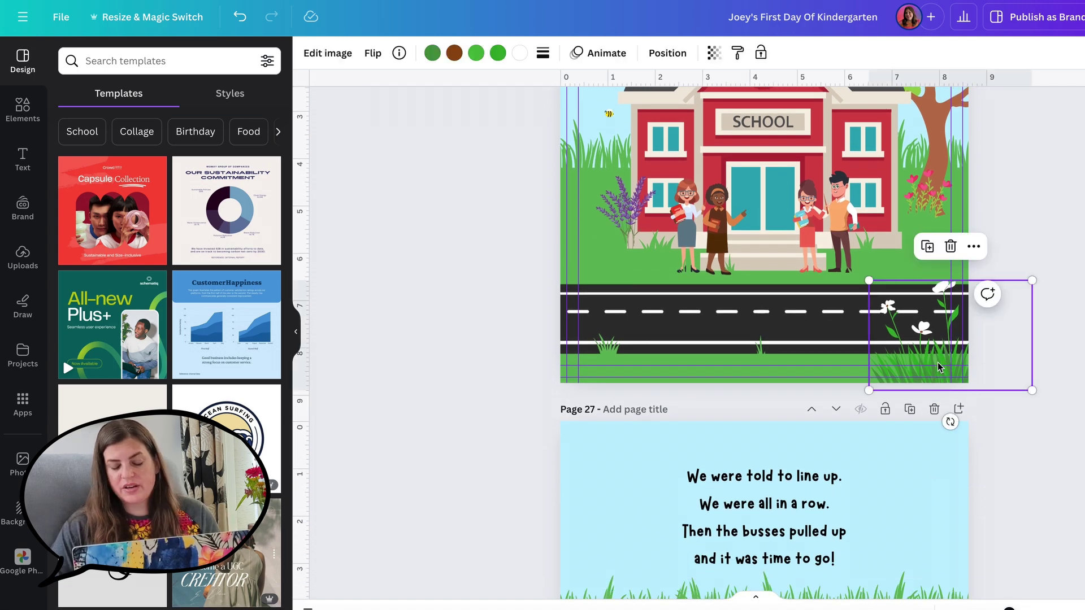
left_click(928, 248)
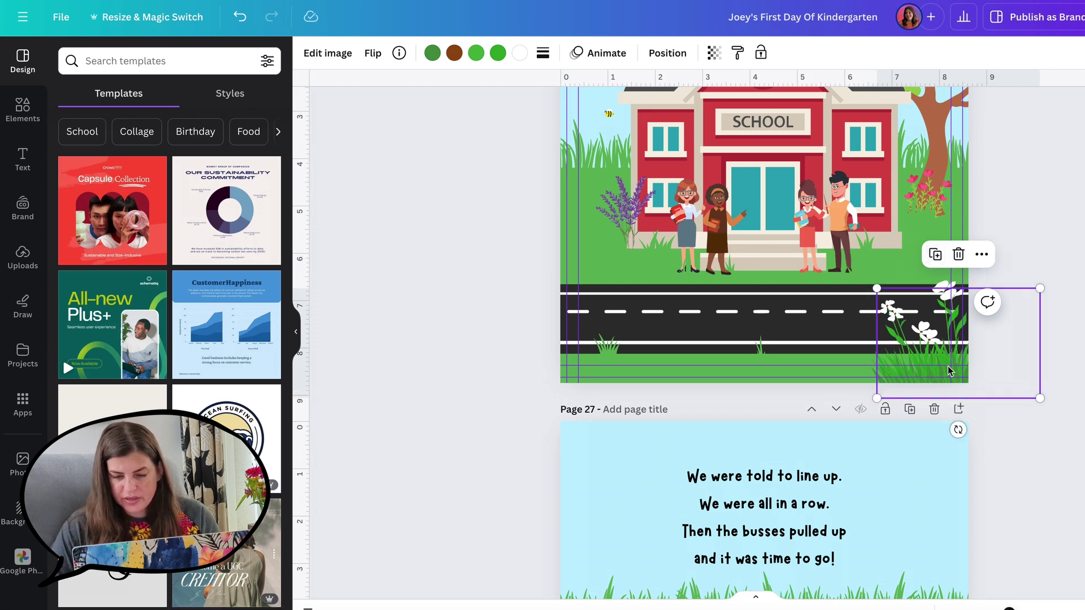
left_click_drag(948, 370, 940, 358)
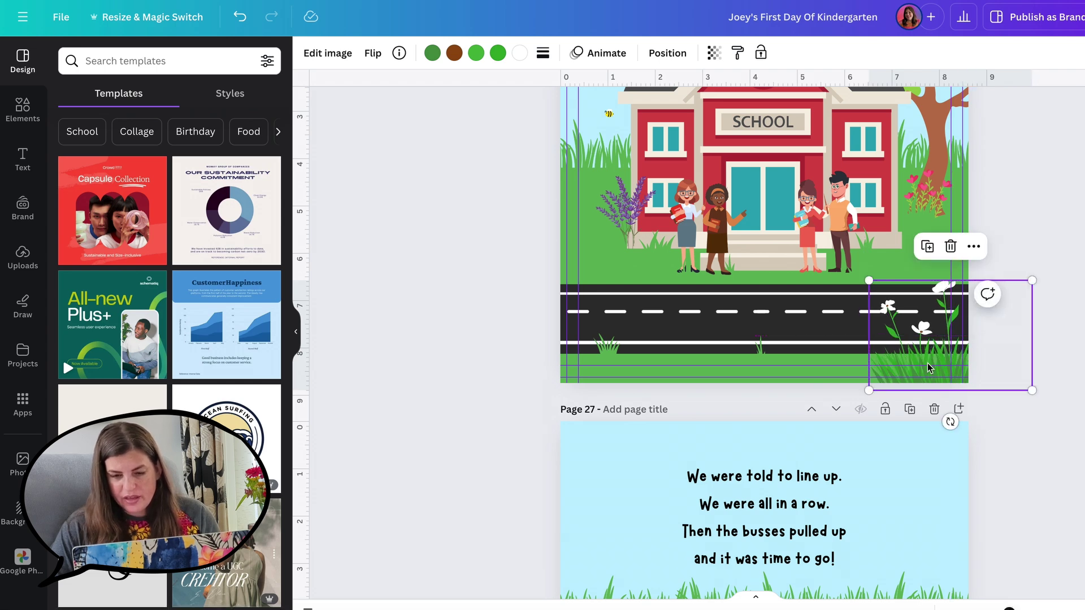
Step: Crop the flower copy down to the part overhanging the page edge
double_click(927, 367)
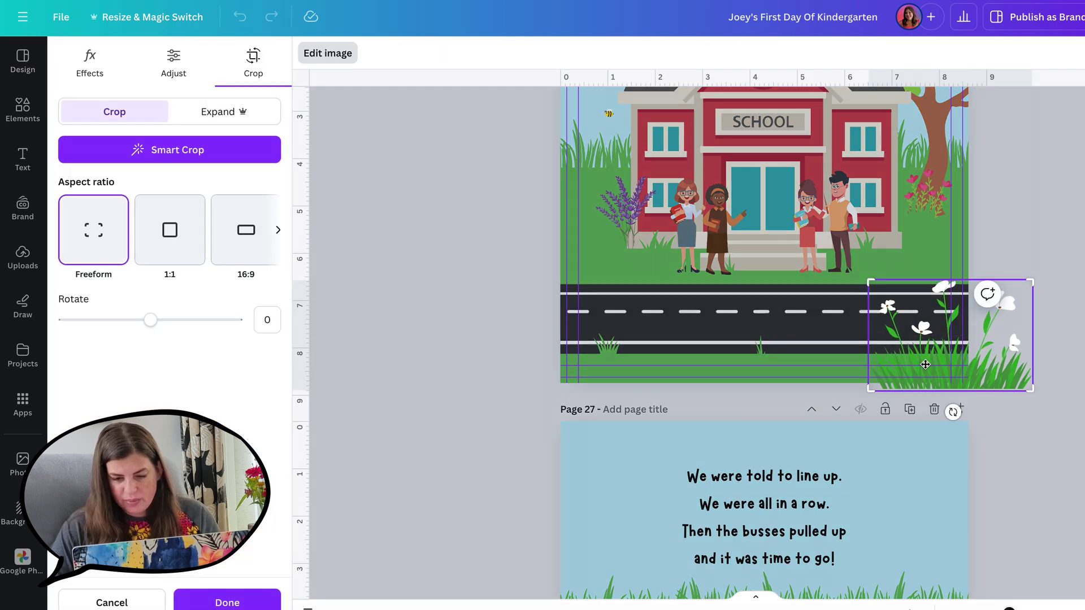
left_click_drag(868, 389, 968, 463)
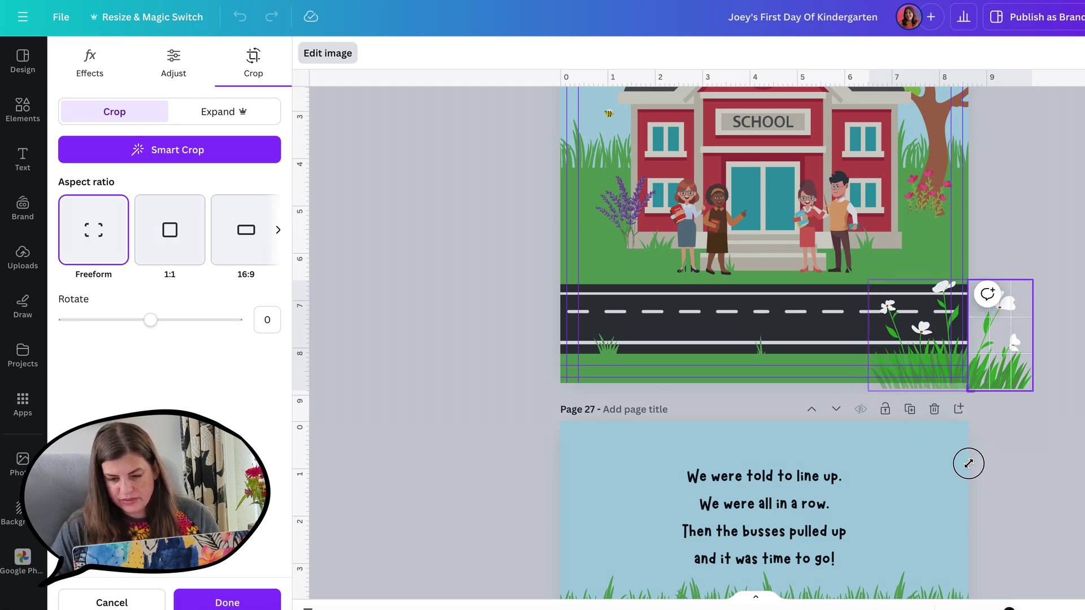
left_click_drag(968, 464, 969, 464)
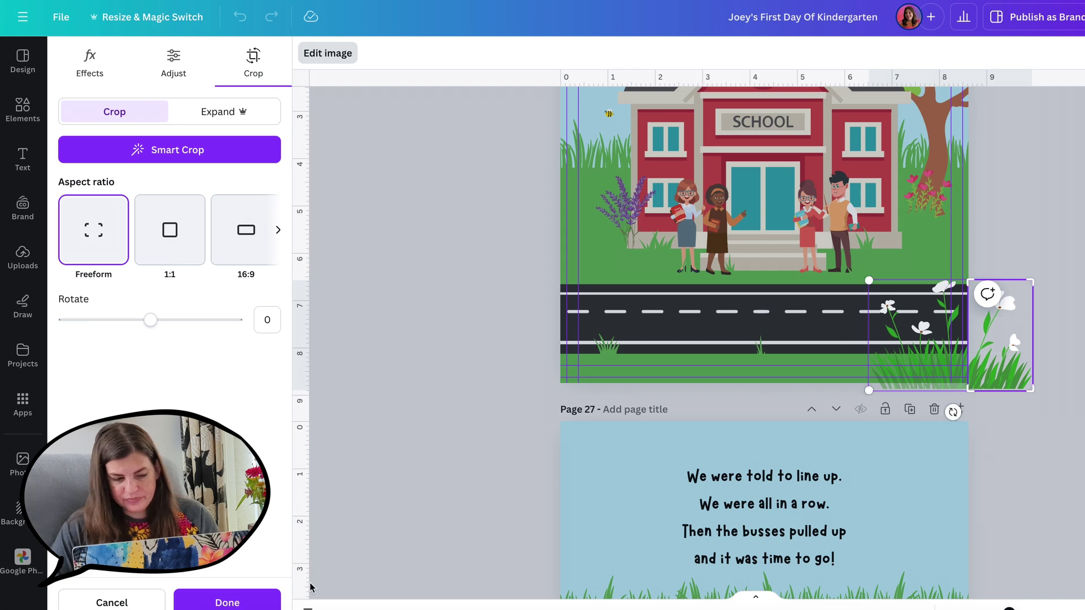
left_click(256, 602)
left_click(553, 373)
Step: Paste the cropped flower piece and place it at the left end of page 27's road
scroll(553, 369, "down", 5)
key("ctrl+v")
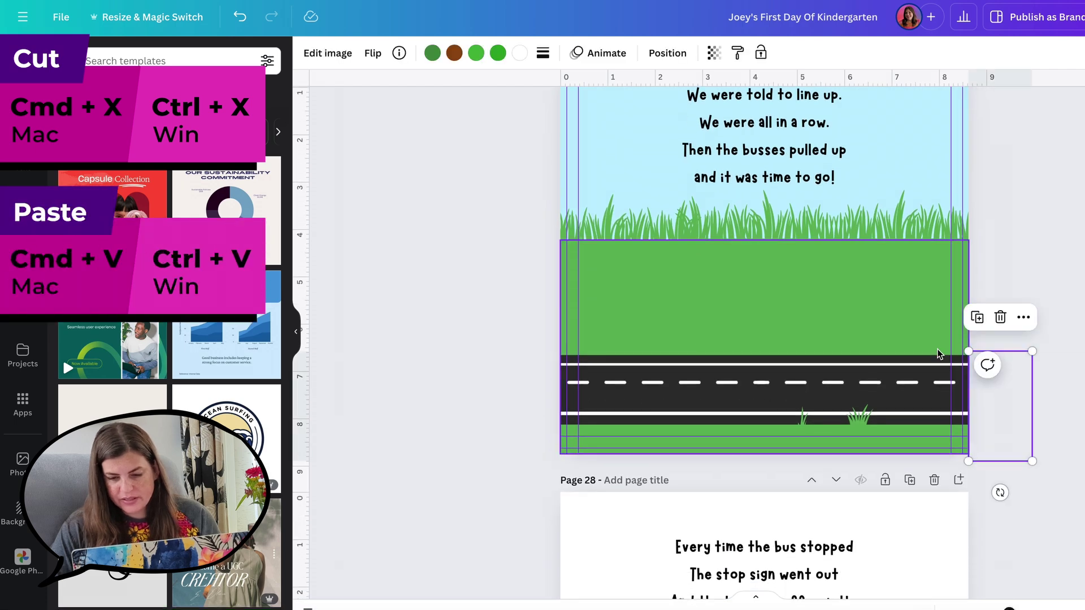
left_click(1002, 411)
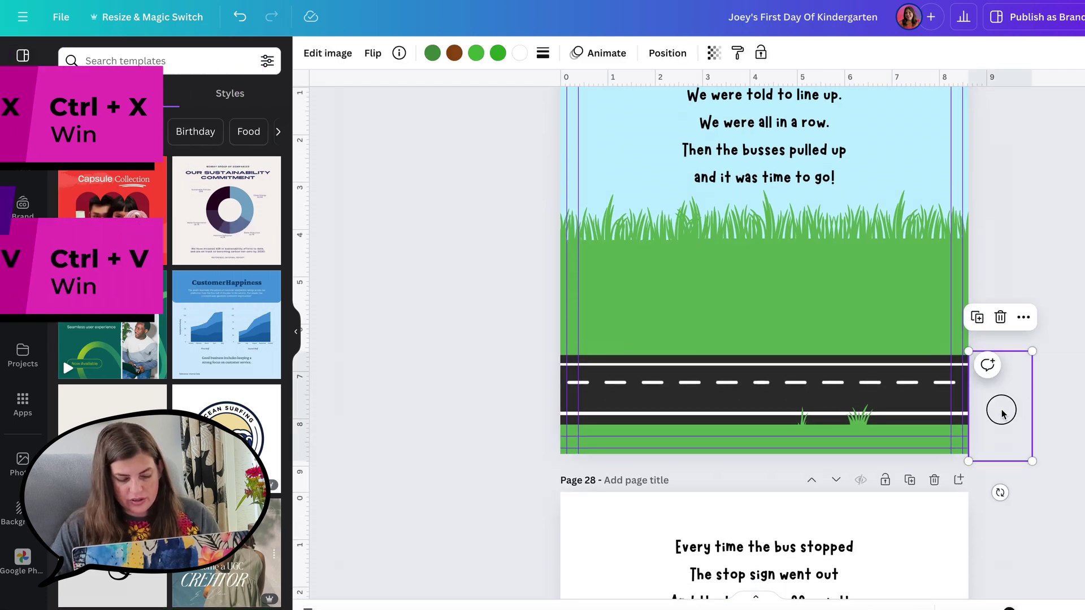
left_click_drag(1001, 409, 593, 433)
left_click(501, 467)
Step: Compare the original flowers with the page 27 piece to check alignment across the spread
scroll(500, 468, "up", 3)
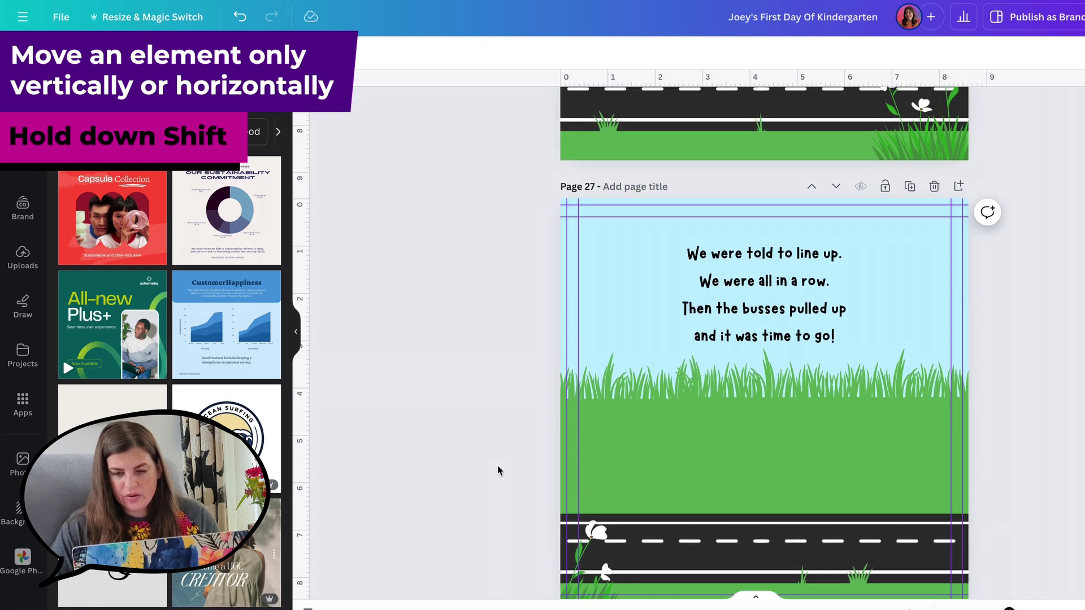
scroll(498, 471, "up", 2)
left_click(929, 195)
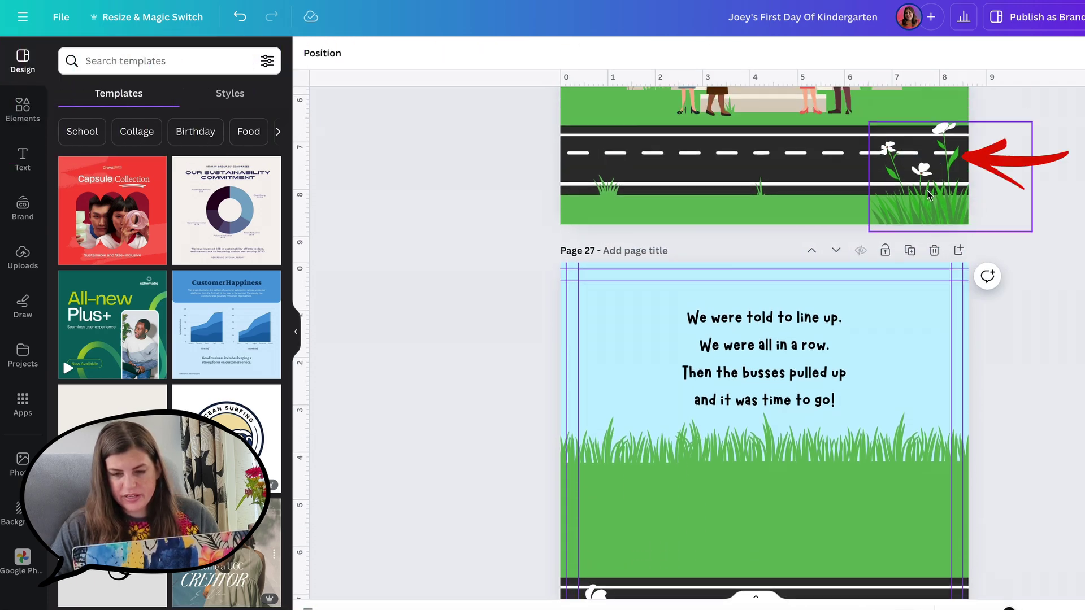
scroll(930, 195, "down", 5)
left_click(587, 485)
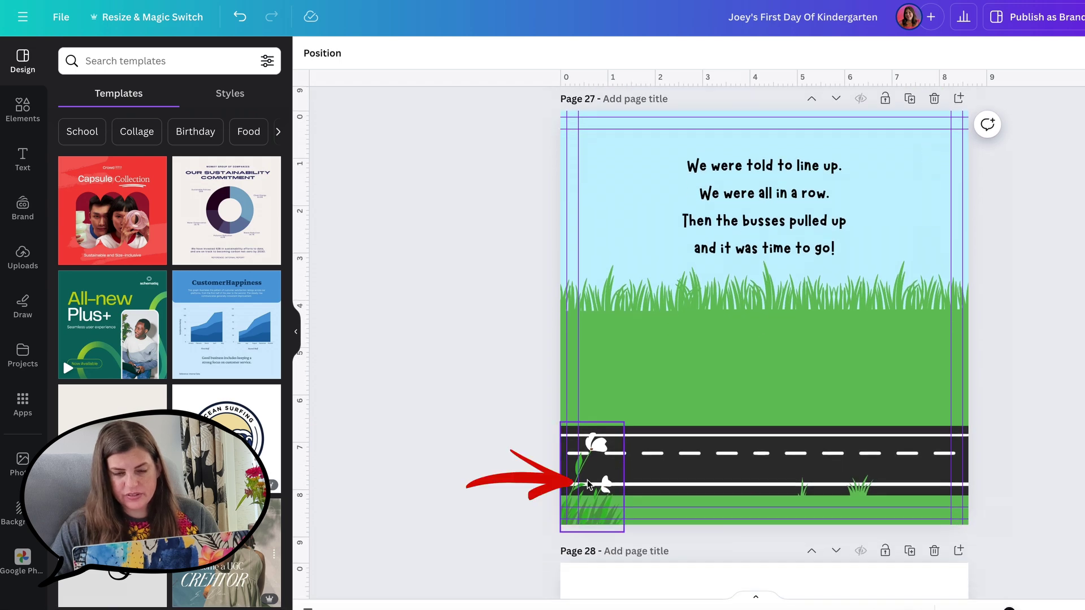
Step: Duplicate page 26's tree, align the copy, and crop it to the overhanging part
scroll(904, 281, "up", 5)
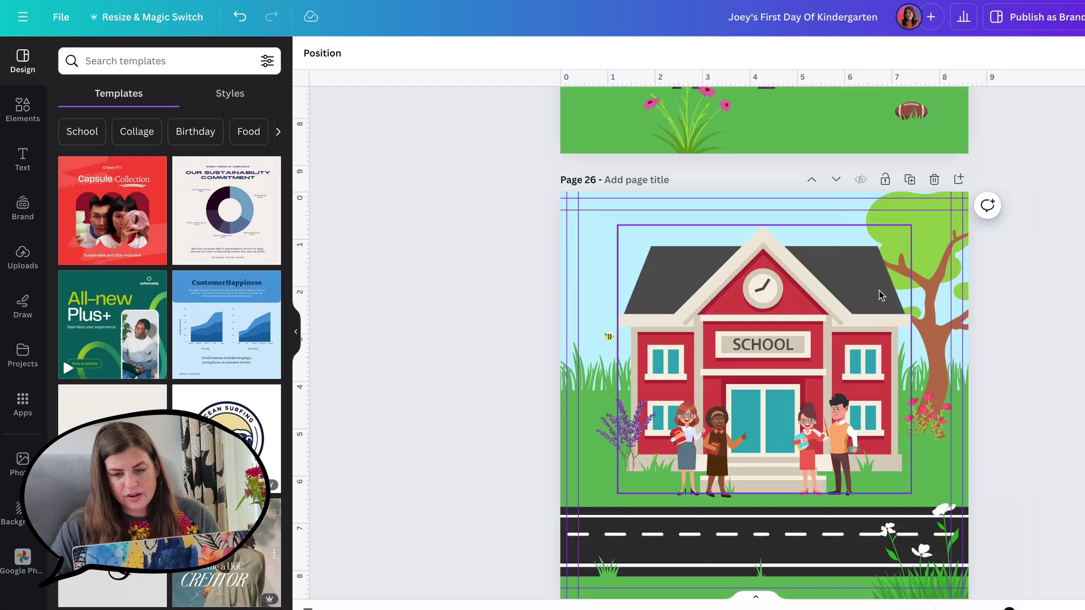
left_click(904, 281)
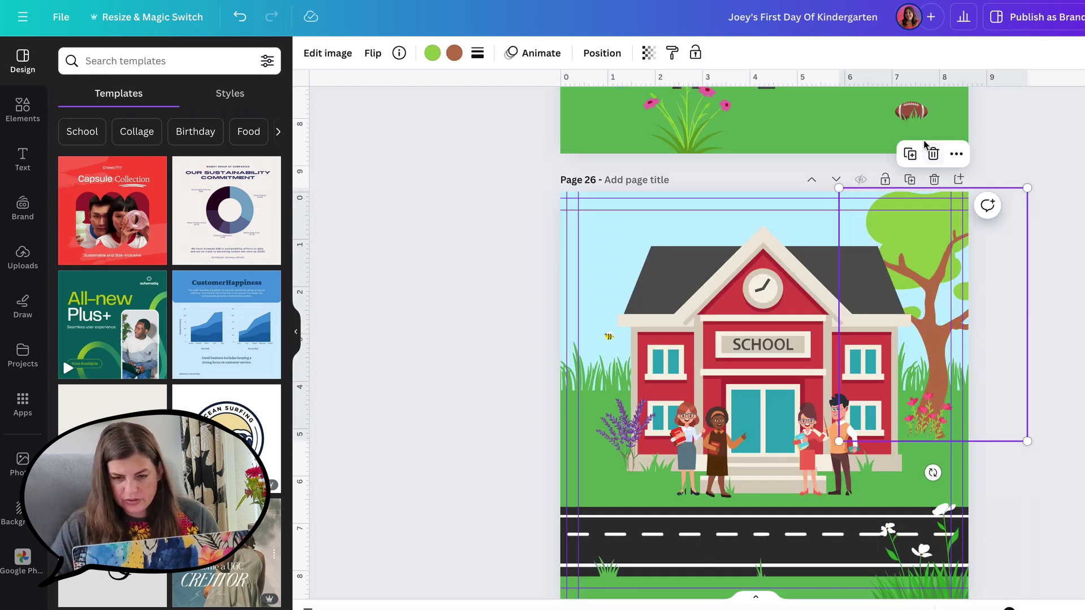
left_click(911, 153)
left_click_drag(934, 295, 927, 276)
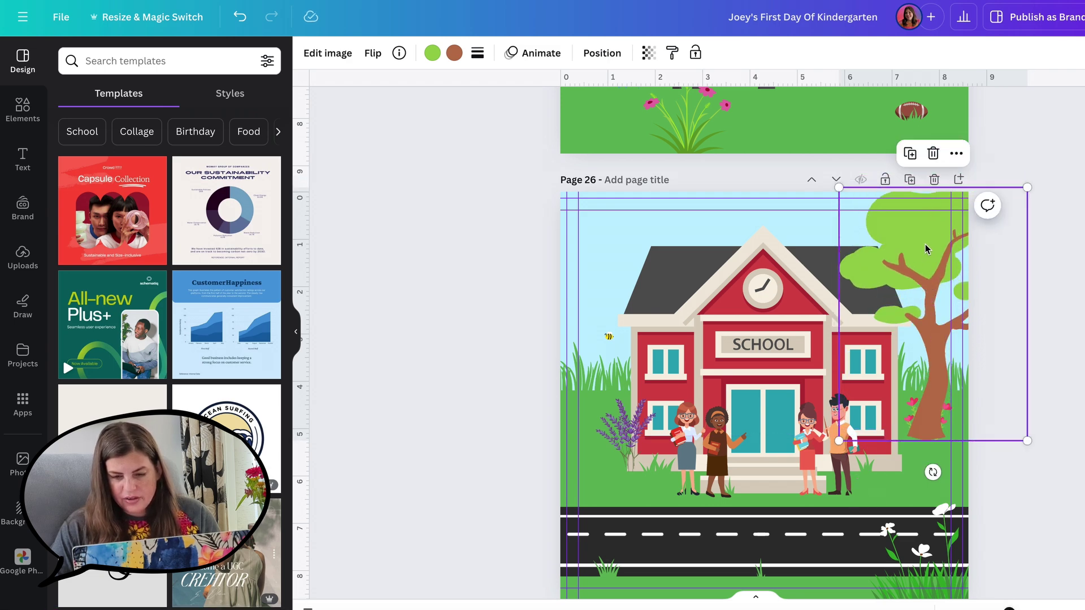
double_click(926, 249)
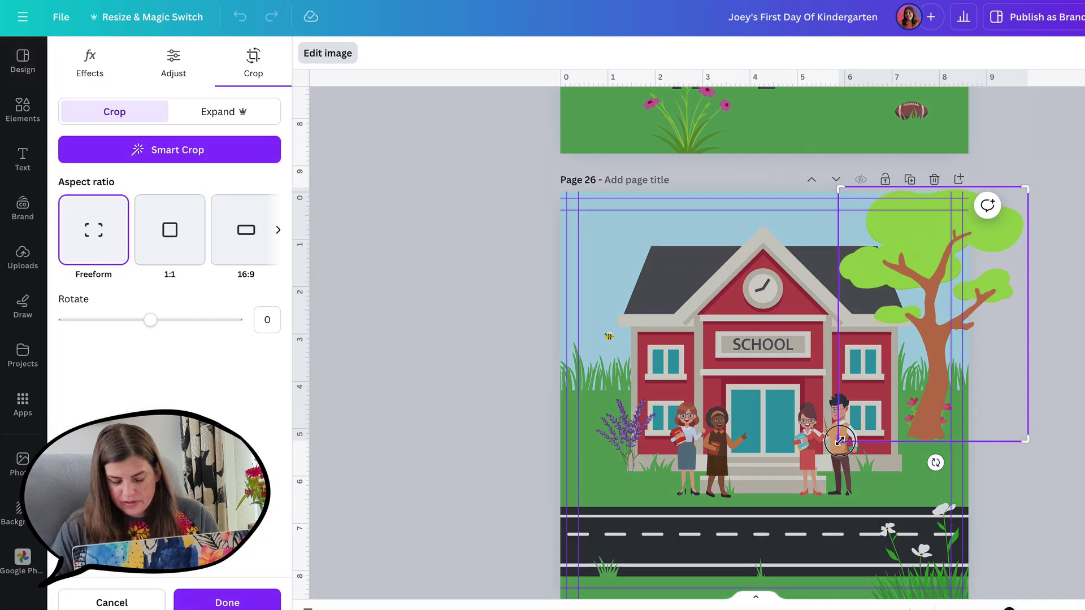
left_click_drag(839, 441, 967, 470)
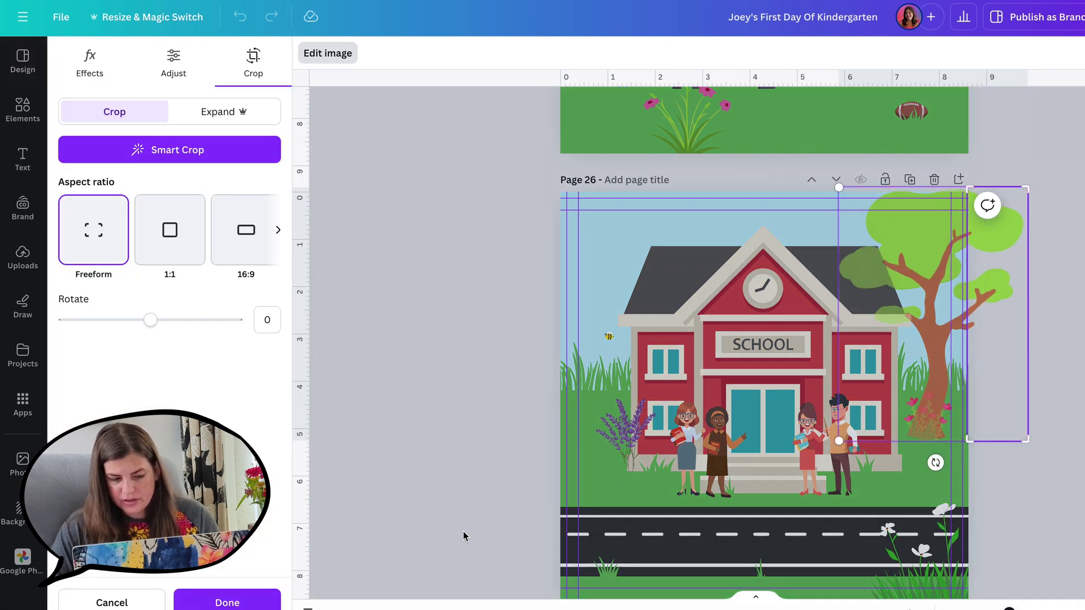
left_click(281, 600)
Step: Cut the cropped tree piece and paste it at page 27's left edge
left_click(573, 361)
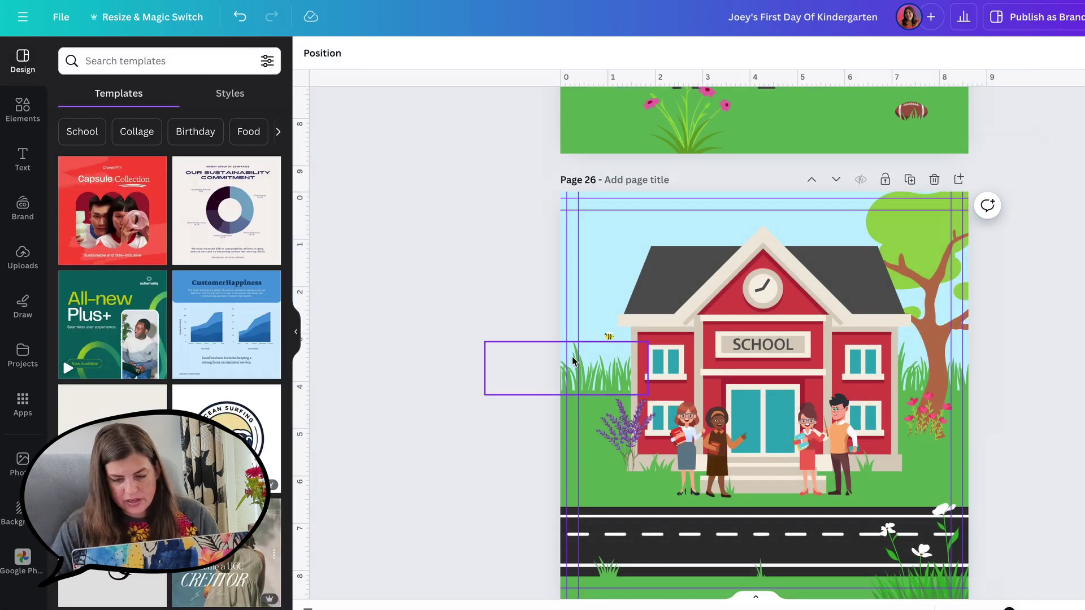
key("ctrl+x")
scroll(573, 361, "down", 8)
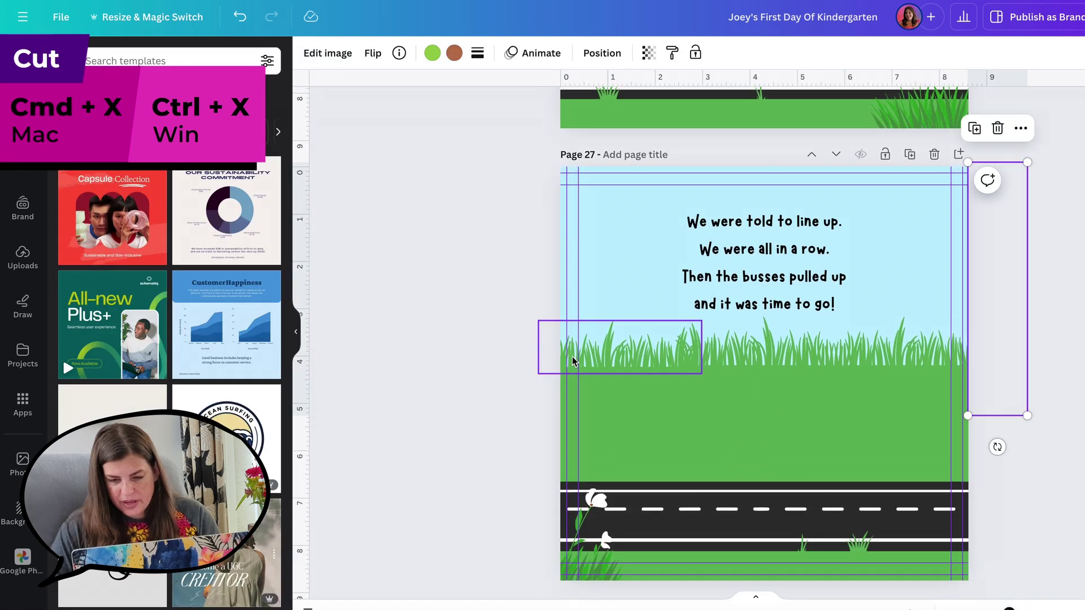
key("ctrl+v")
left_click_drag(898, 344, 599, 375)
scroll(599, 376, "up", 5)
Step: Delete the man beside the school and move the teacher in front of the door
left_click(683, 342)
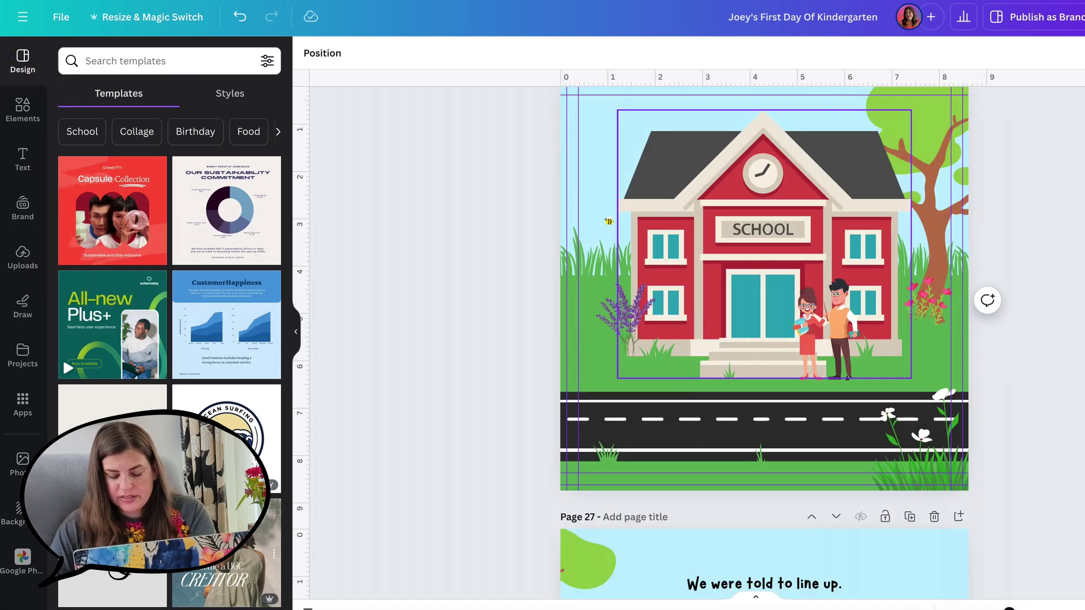
left_click(841, 328)
key("Delete")
left_click(810, 321)
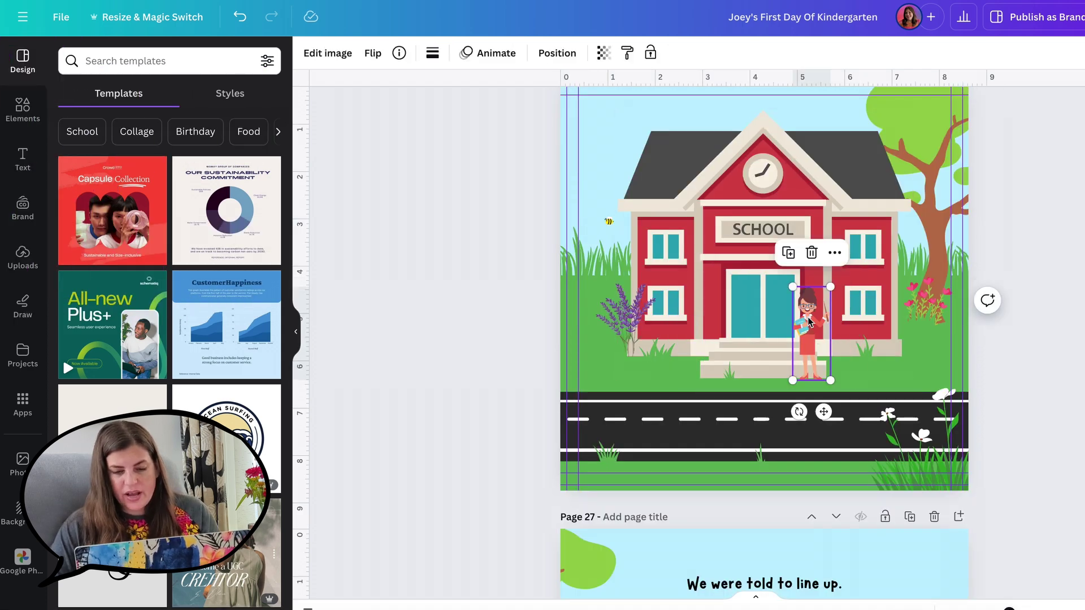
left_click_drag(809, 321, 693, 337)
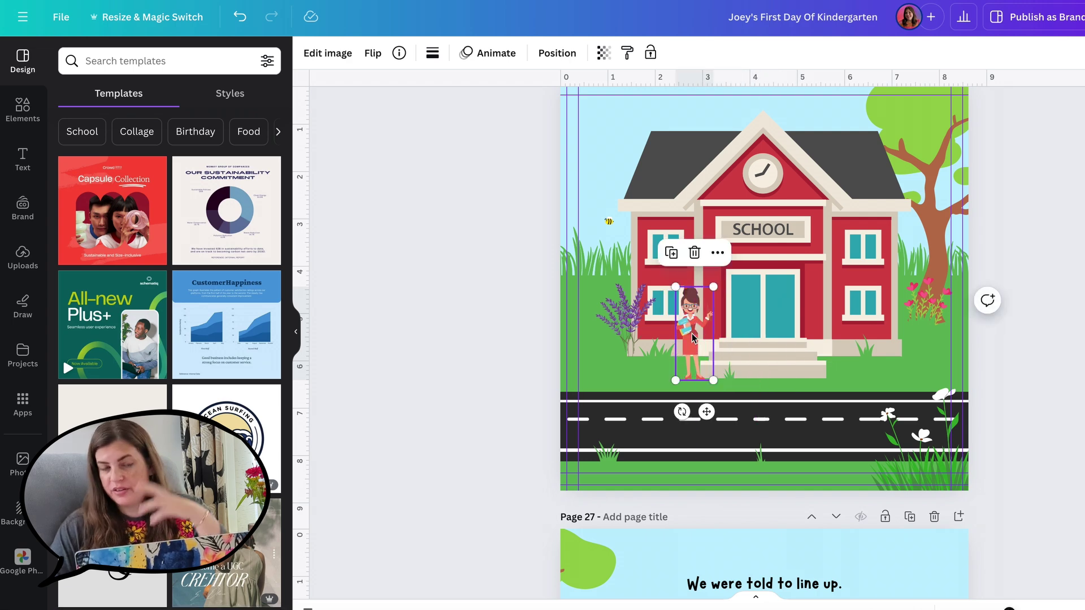
left_click(475, 359)
Step: Bring in the boy from page 9 and shrink him to fit on the school steps
scroll(475, 358, "up", 2)
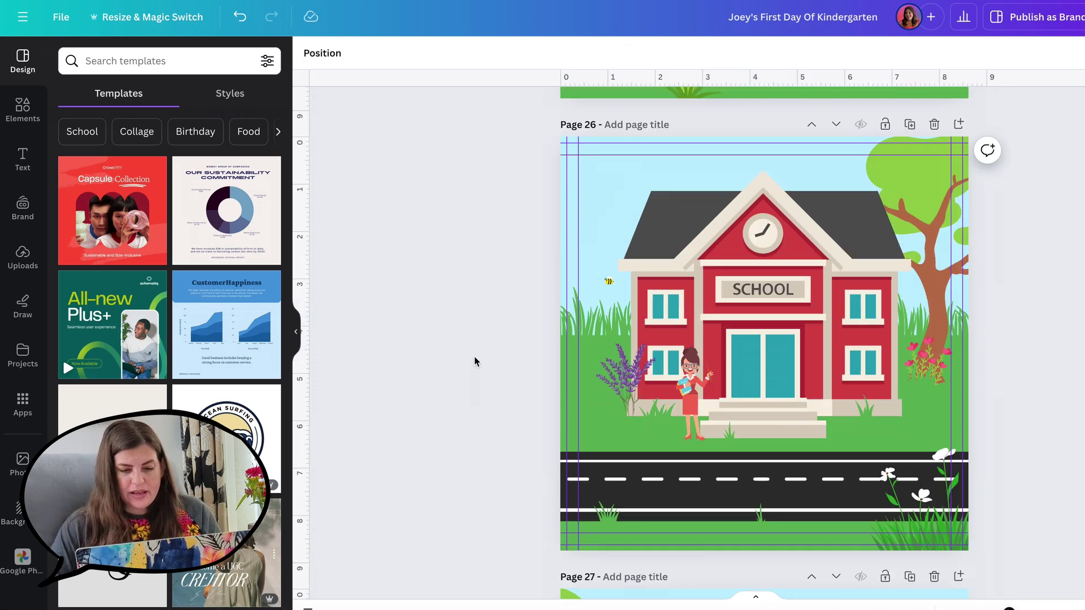
scroll(474, 358, "down", 4)
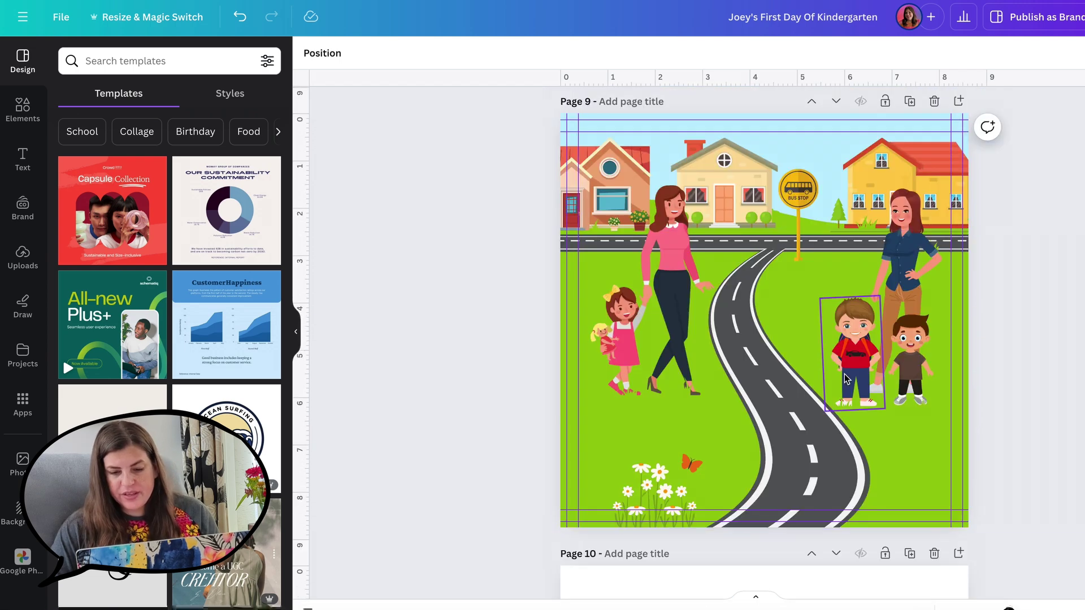
left_click(858, 387)
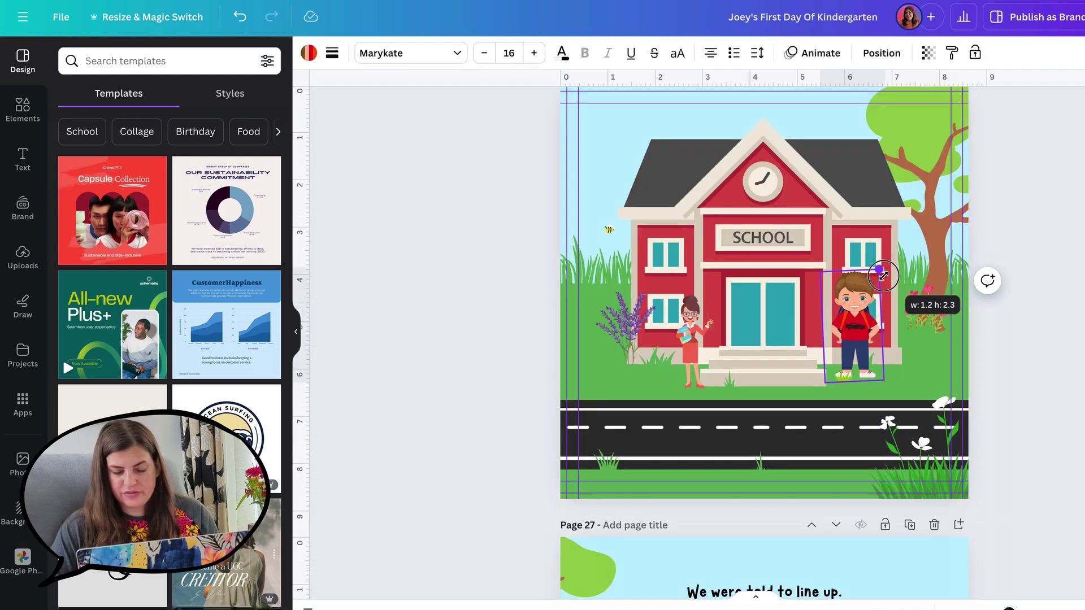
left_click_drag(883, 275, 880, 319)
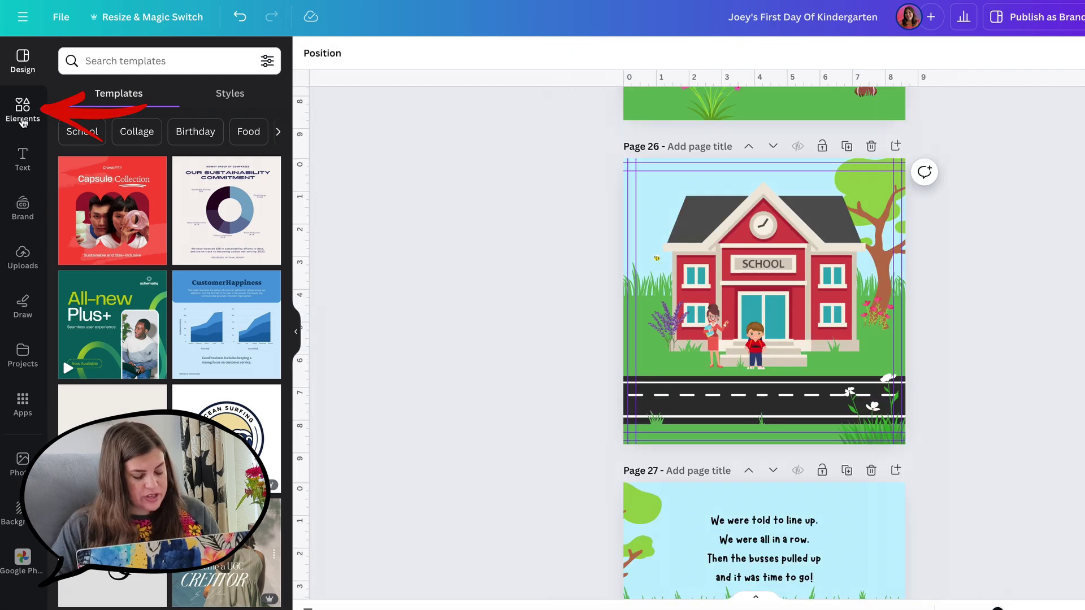
Step: Search the Kid Exercising creator's element collection for 'backpack'
left_click(23, 113)
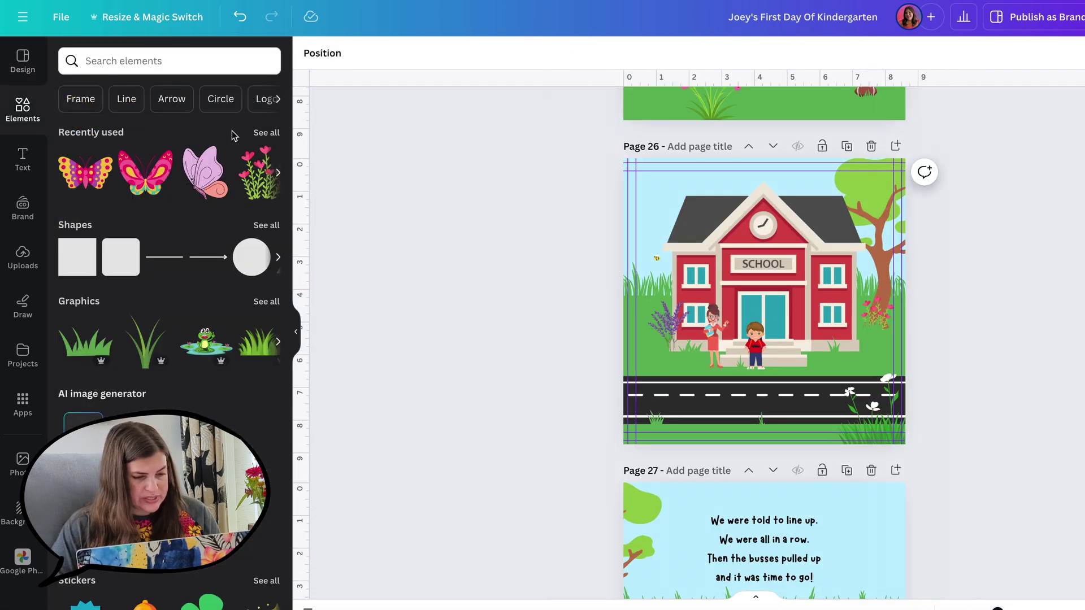
left_click(270, 134)
left_click(194, 243)
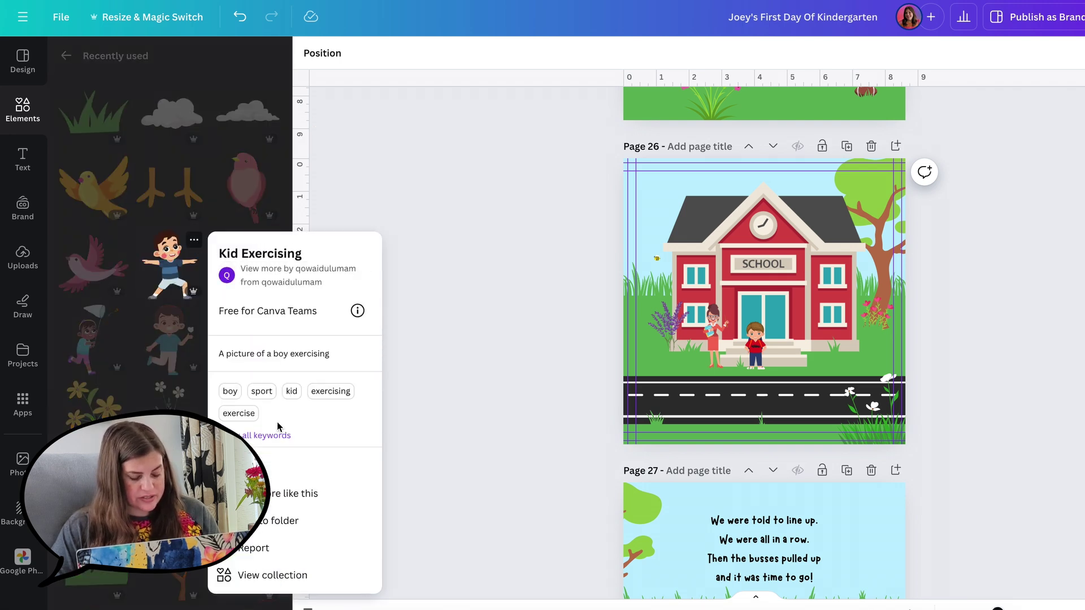
left_click(336, 270)
left_click(141, 120)
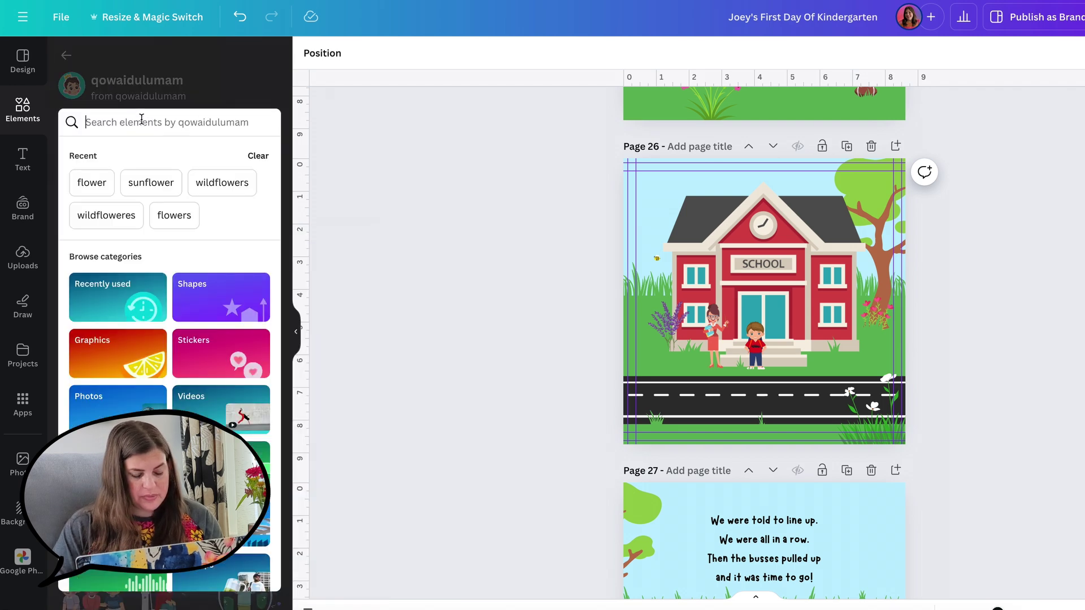
type("backpack")
key("Return")
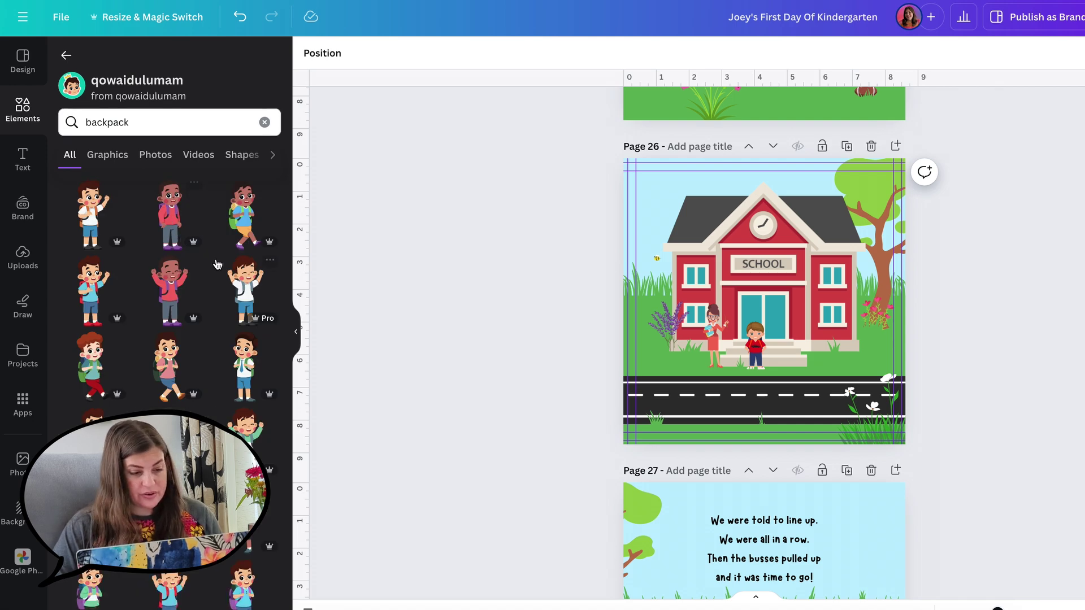
Step: Add a boy with a backpack beside the teacher and resize him and the girl to fit the row
scroll(463, 344, "down", 1)
scroll(418, 322, "up", 1)
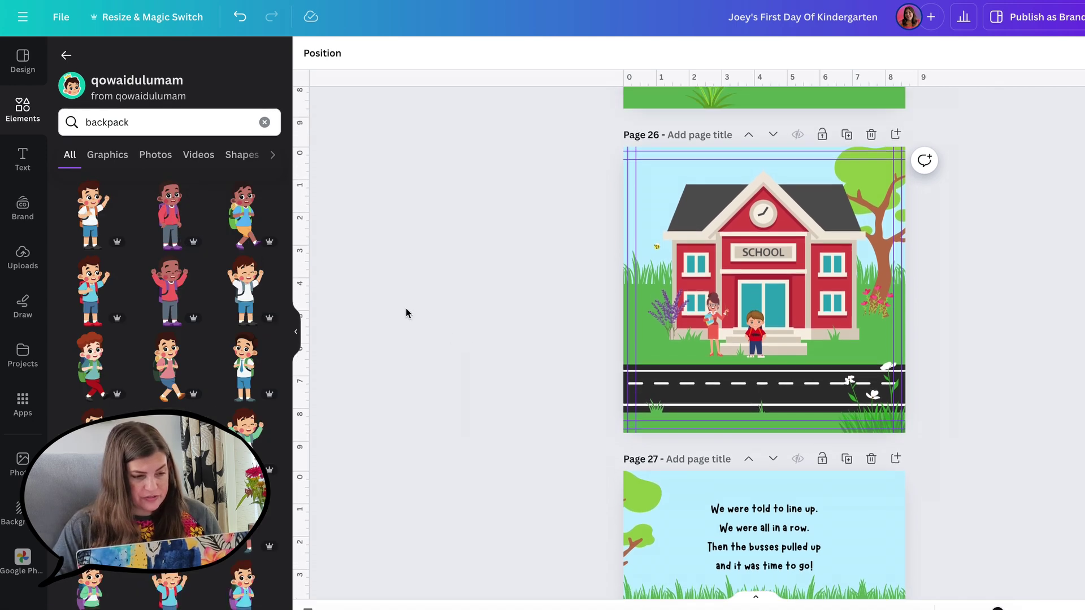
left_click(171, 221)
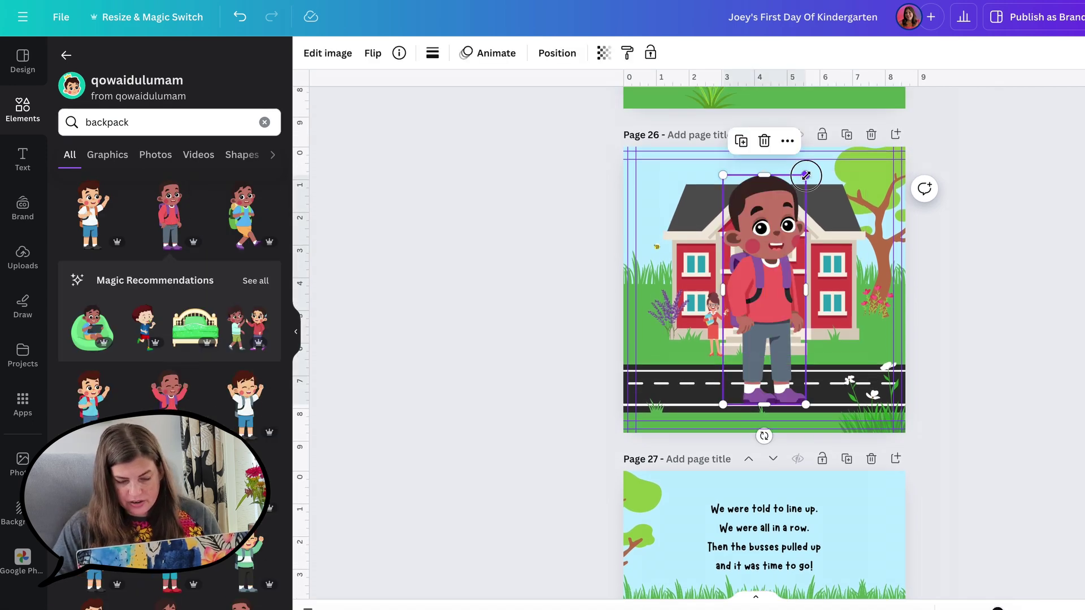
left_click_drag(803, 169, 760, 362)
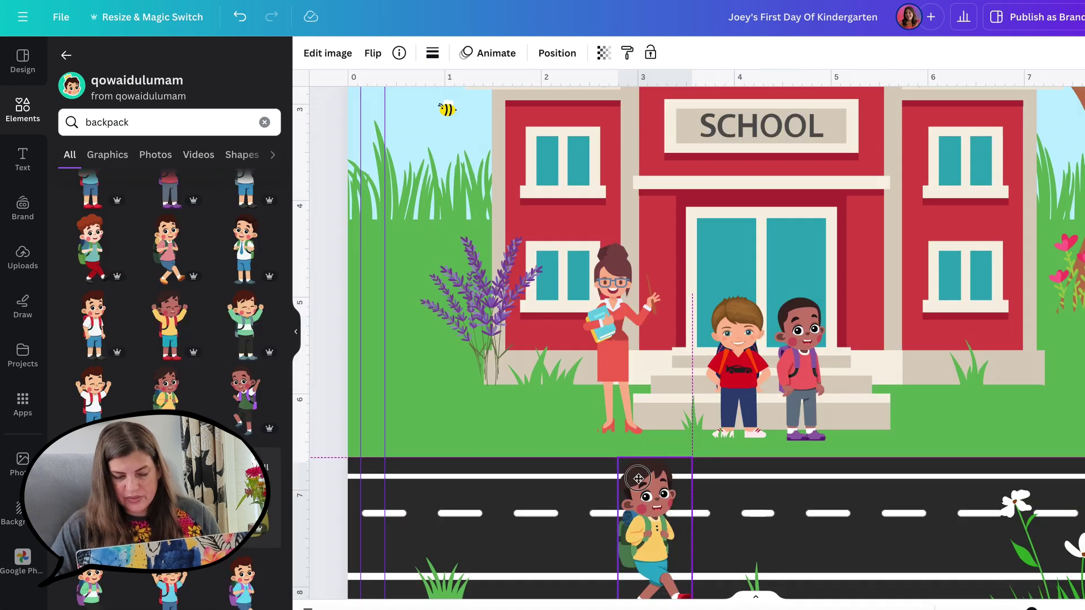
left_click_drag(638, 479, 644, 305)
left_click_drag(694, 281, 682, 315)
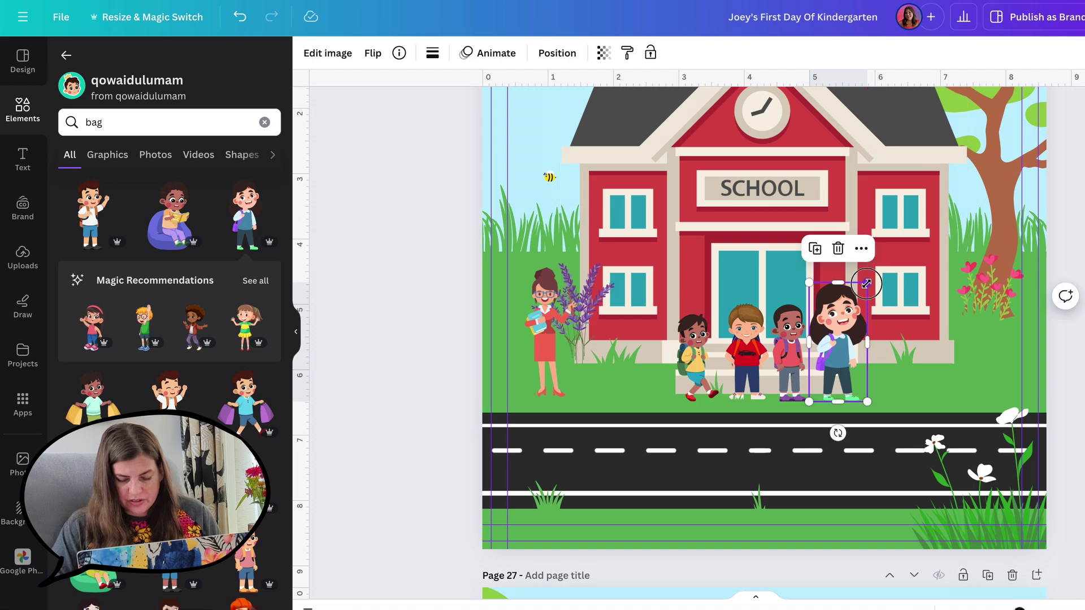
left_click_drag(866, 284, 861, 317)
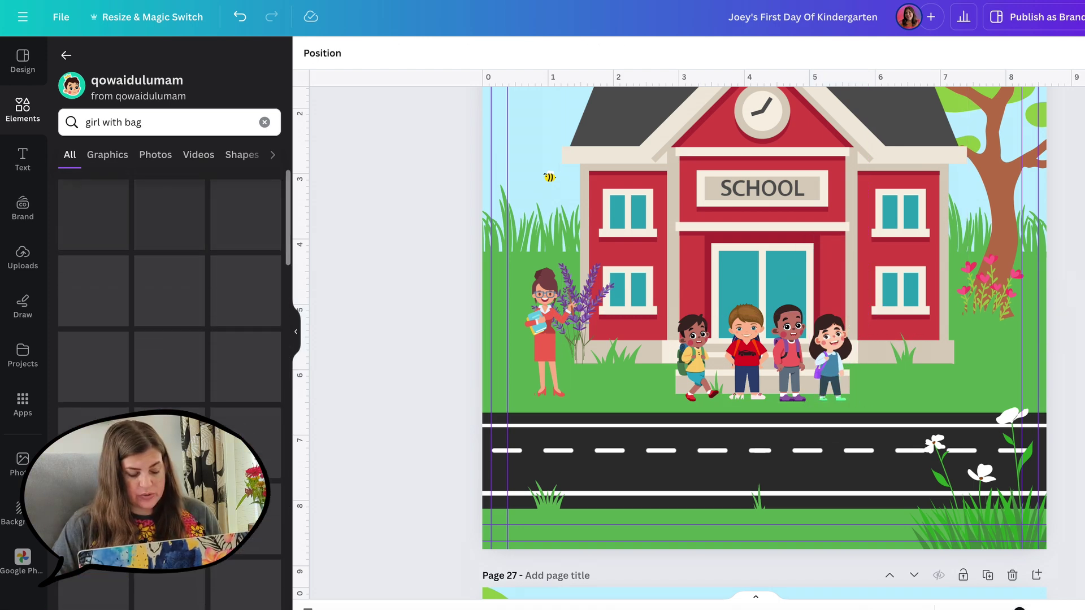
Step: Search elements for 'girl with back' and add a shrunken backpack girl at the row's right end
left_click(65, 56)
left_click(65, 56)
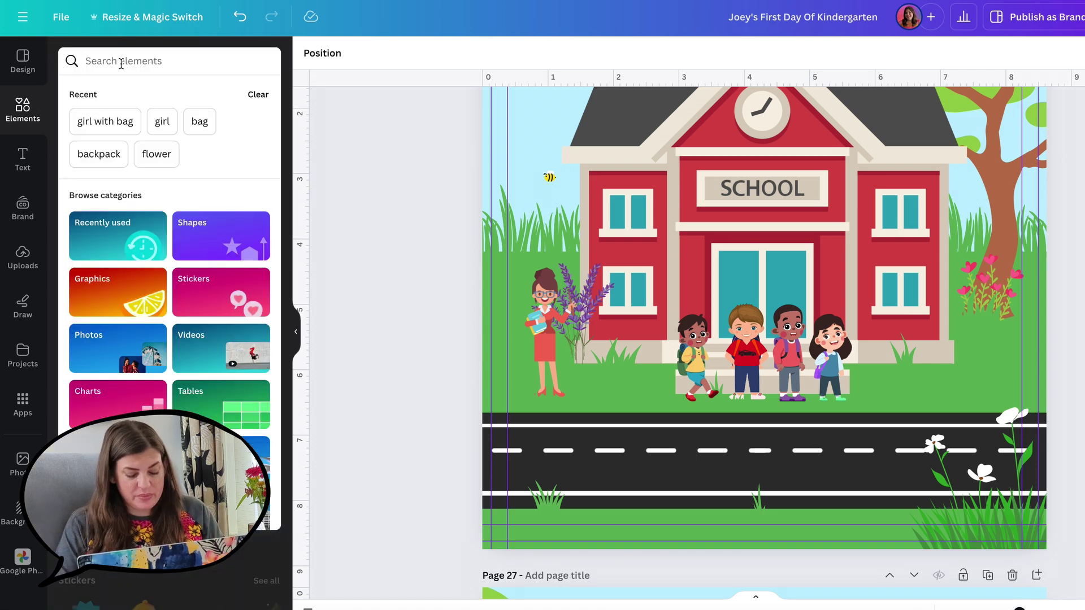
left_click(121, 62)
type("girl with backpack")
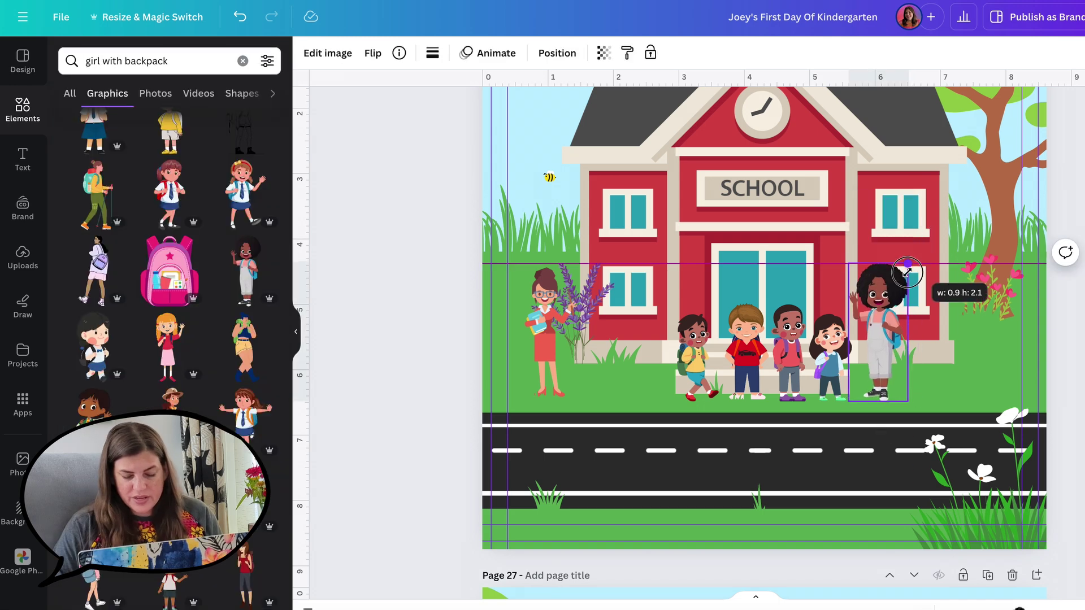
left_click_drag(909, 263, 904, 306)
scroll(189, 317, "down", 5)
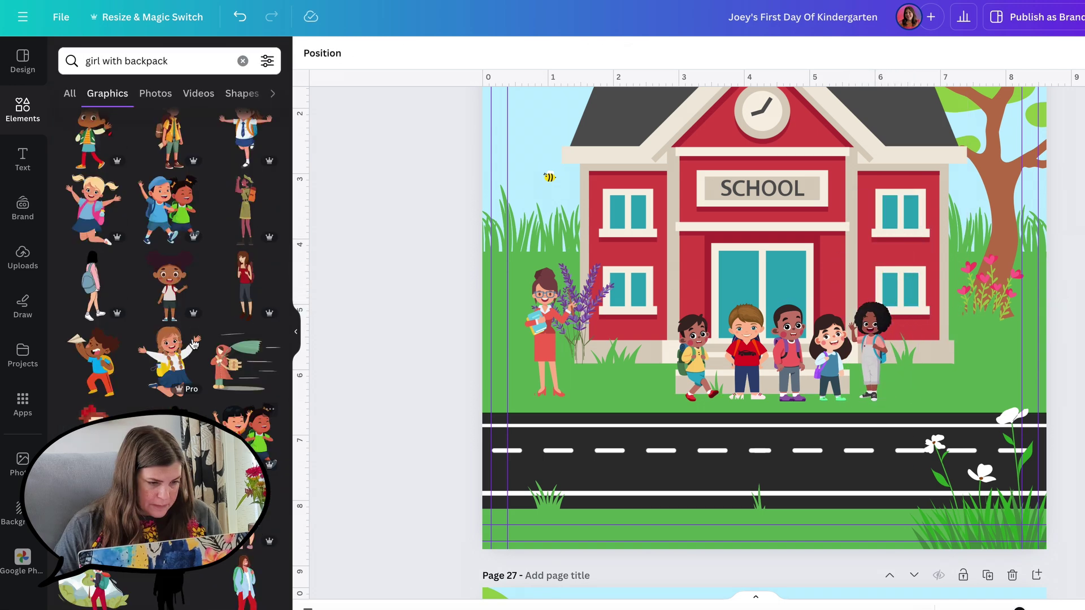
left_click(173, 285)
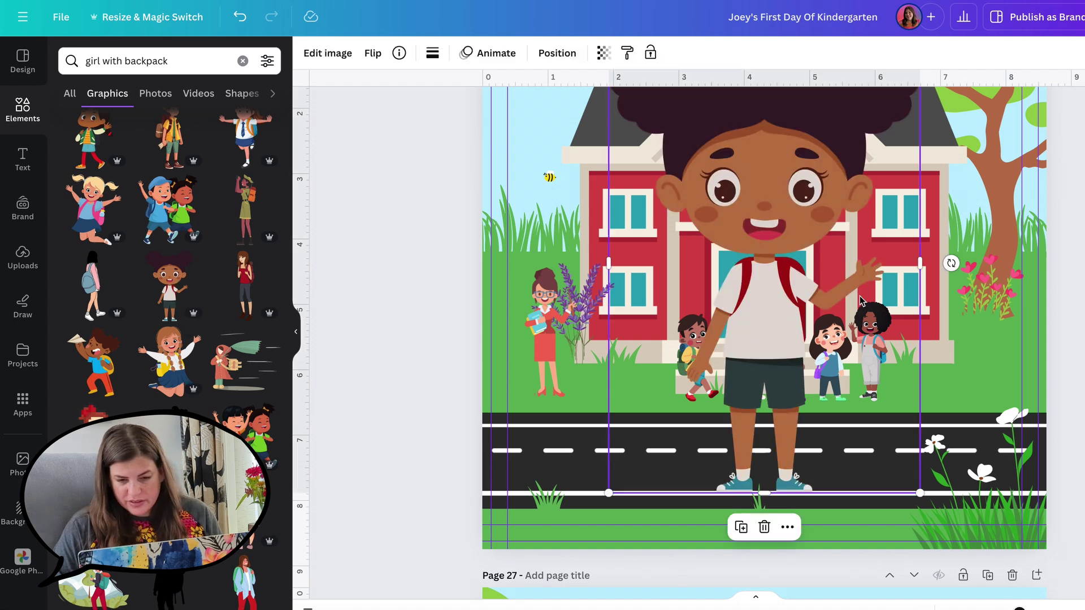
left_click_drag(776, 273, 715, 273)
left_click_drag(886, 283, 915, 329)
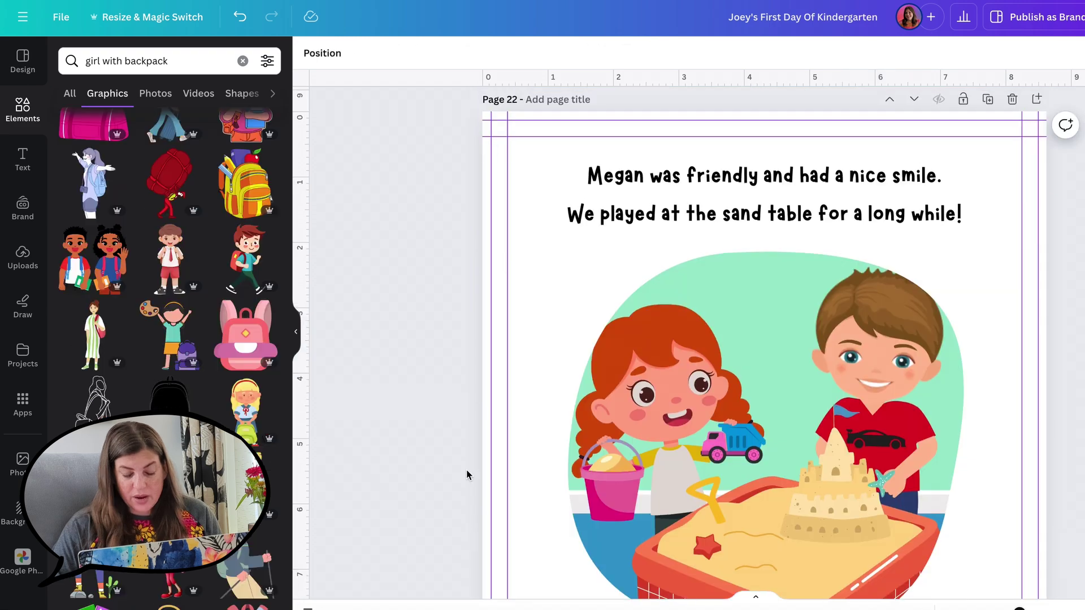
Step: From Recently used elements, open more graphics by the red-haired girl's creator
scroll(466, 469, "up", 10)
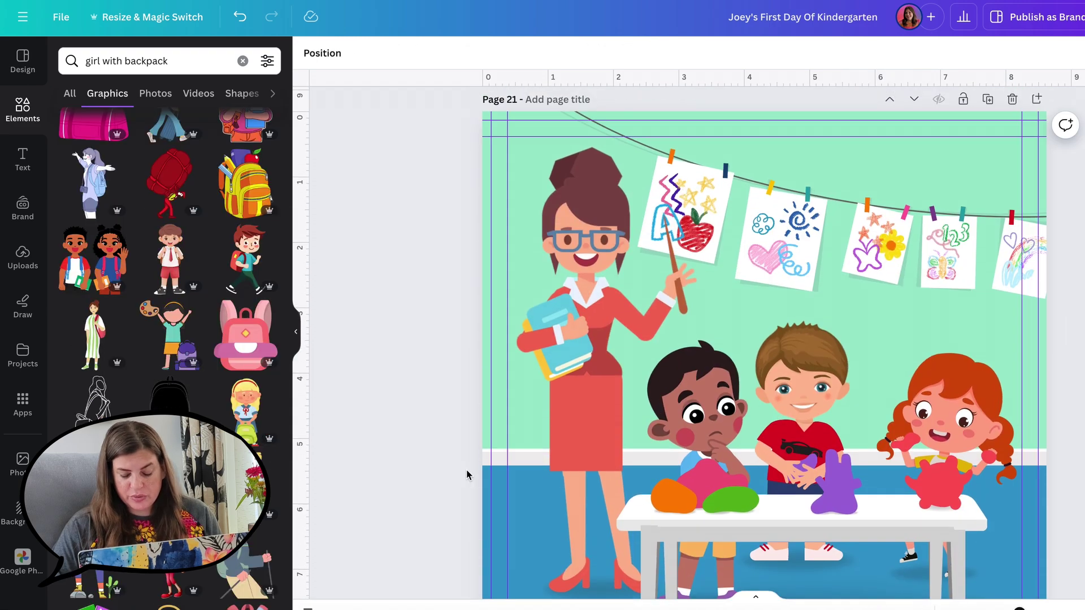
scroll(953, 406, "up", 10)
scroll(953, 405, "up", 10)
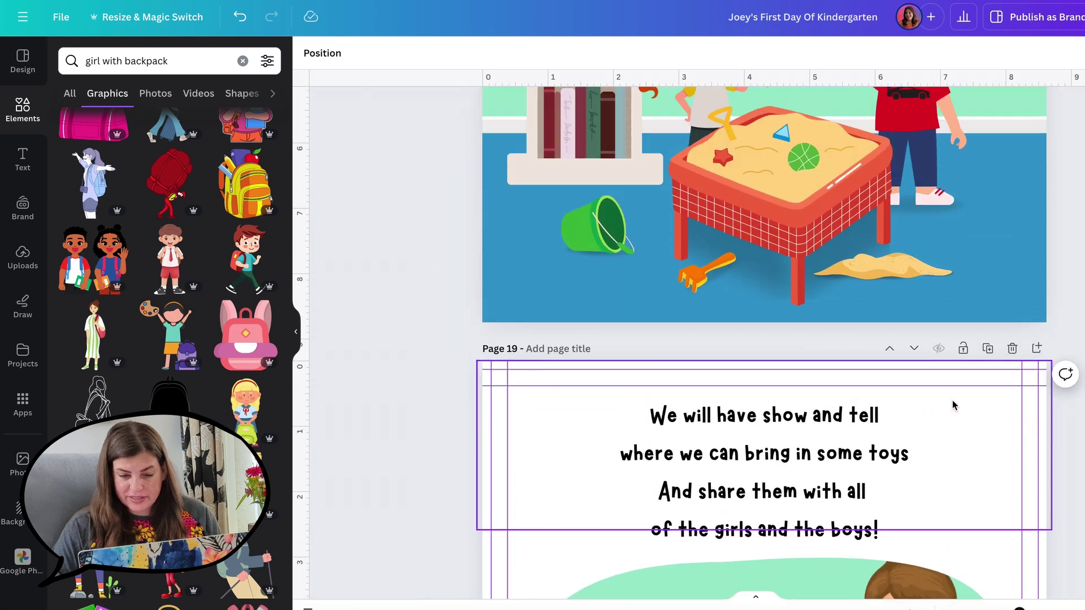
scroll(952, 406, "up", 5)
left_click(242, 60)
left_click(266, 127)
scroll(217, 346, "down", 10)
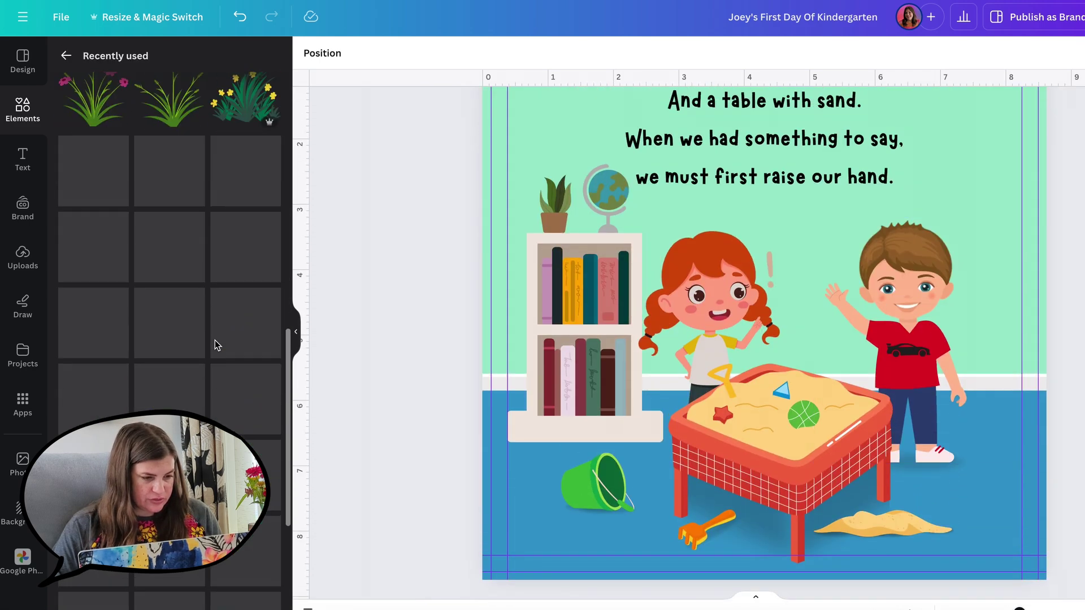
left_click(270, 260)
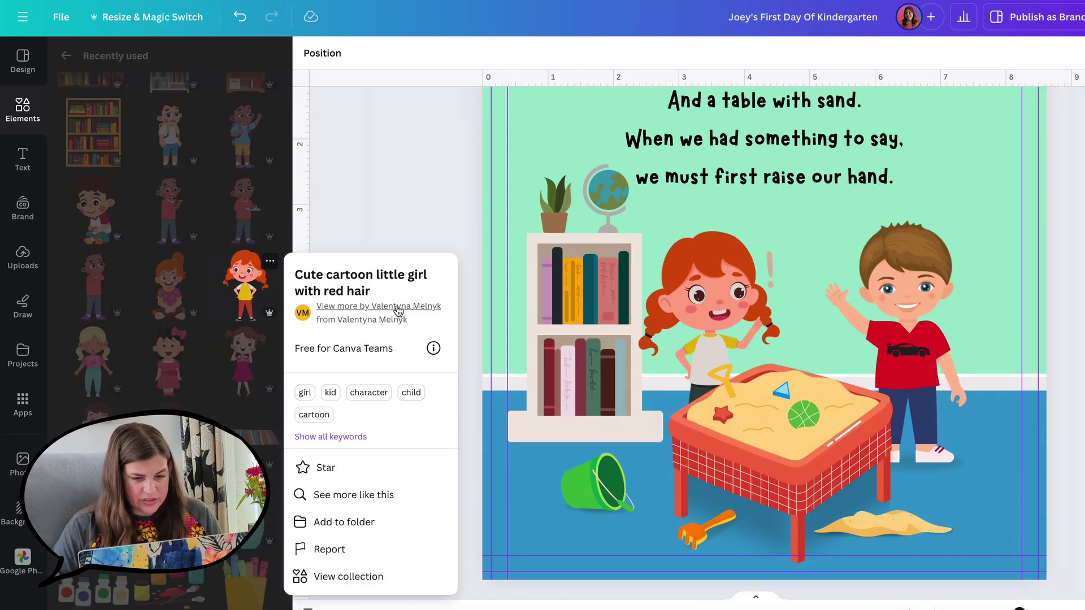
left_click(399, 308)
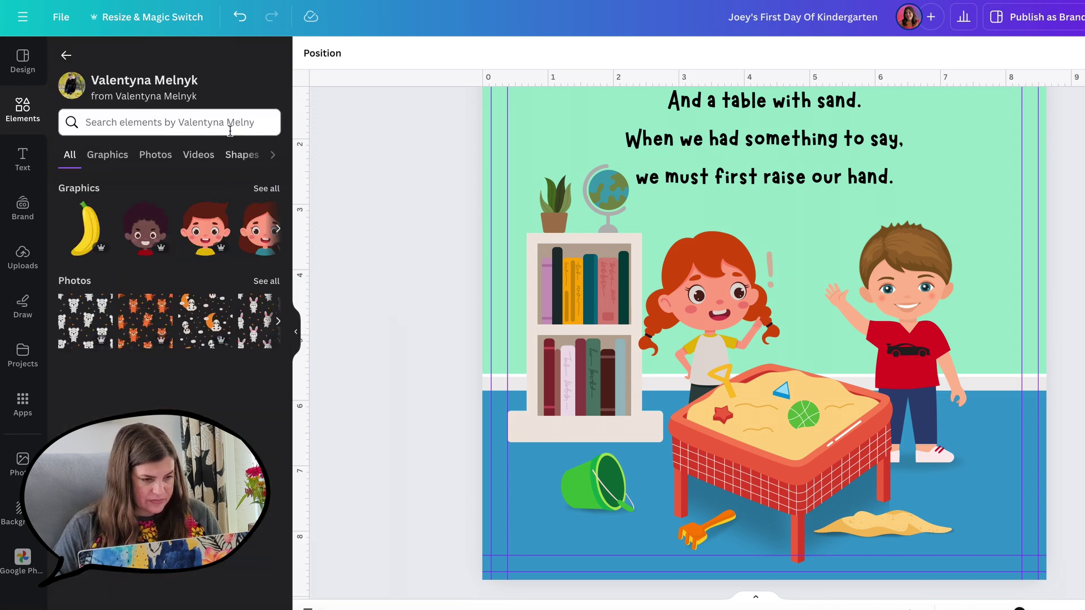
Step: Search the creator's graphics for 'girl', then narrow it to 'girl with backpack'
left_click(229, 127)
type("girl")
key("Return")
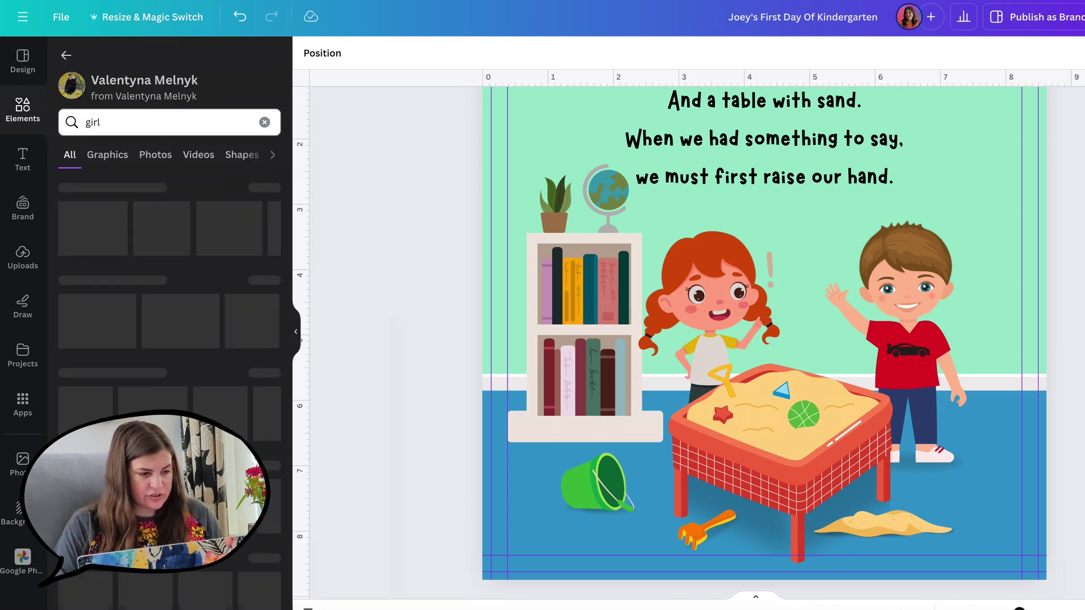
scroll(169, 339, "down", 2)
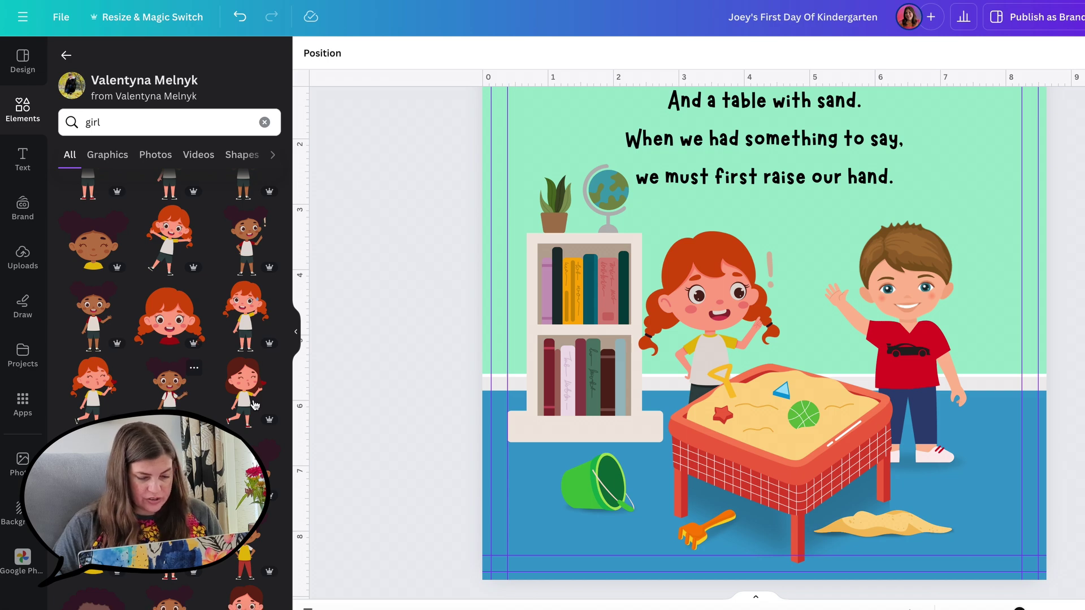
scroll(366, 428, "down", 20)
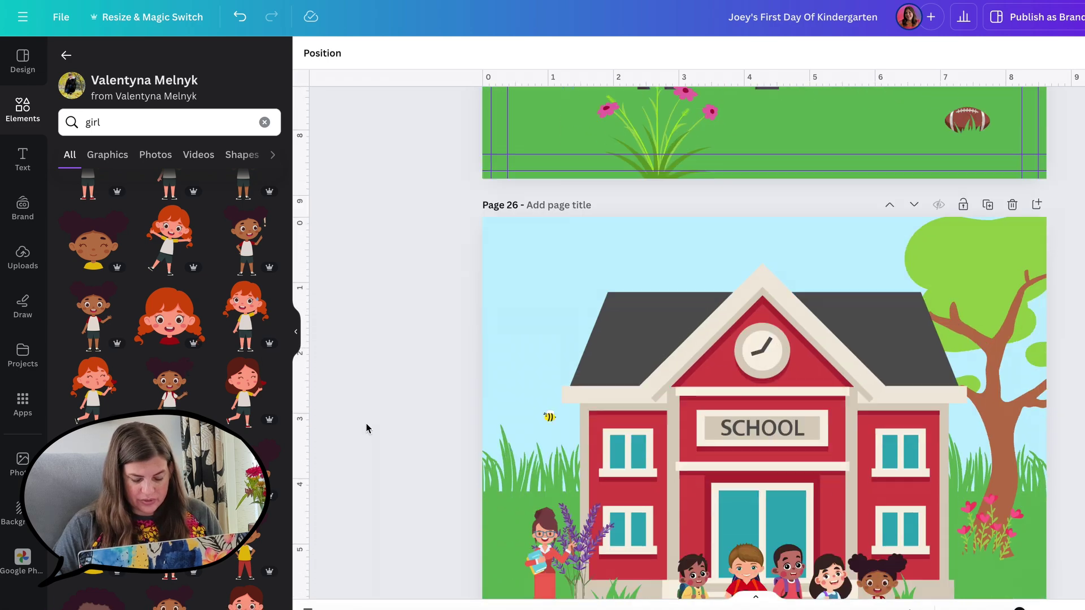
scroll(366, 428, "down", 4)
scroll(233, 354, "up", 1)
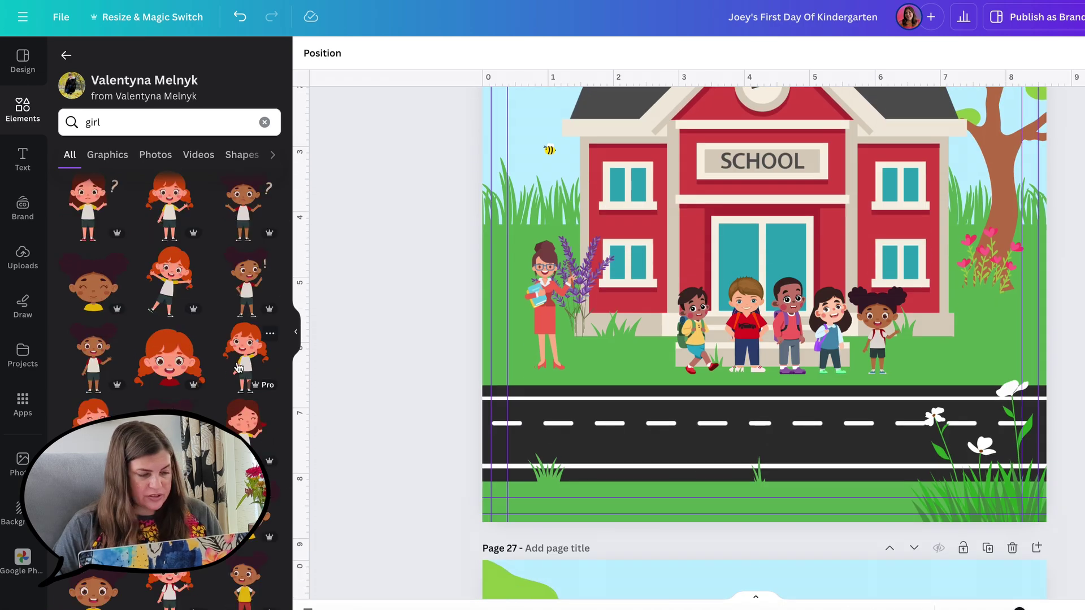
scroll(237, 369, "up", 2)
left_click(141, 122)
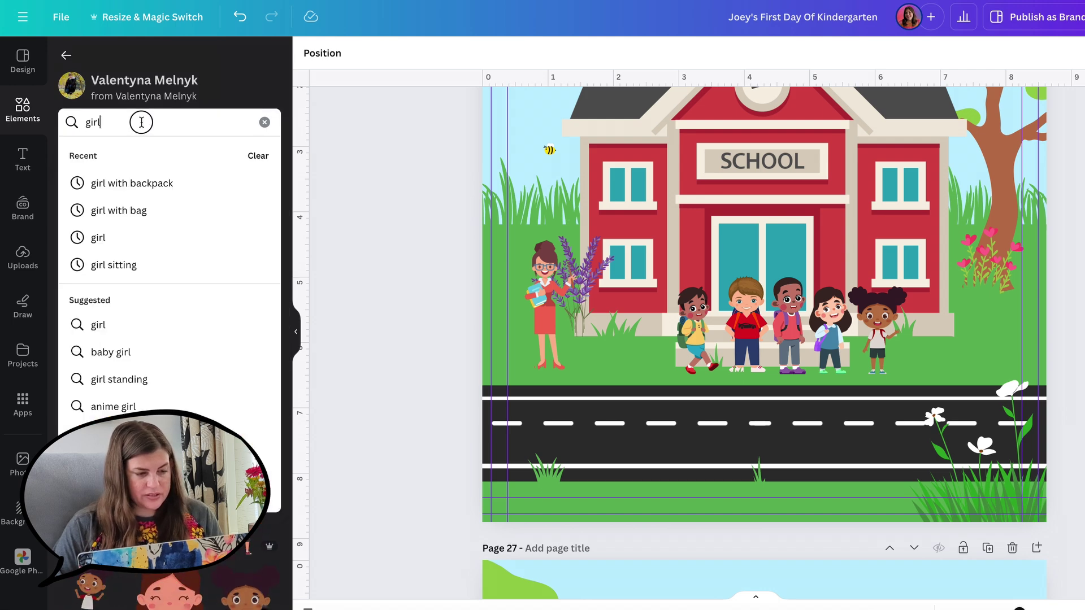
type("with backp")
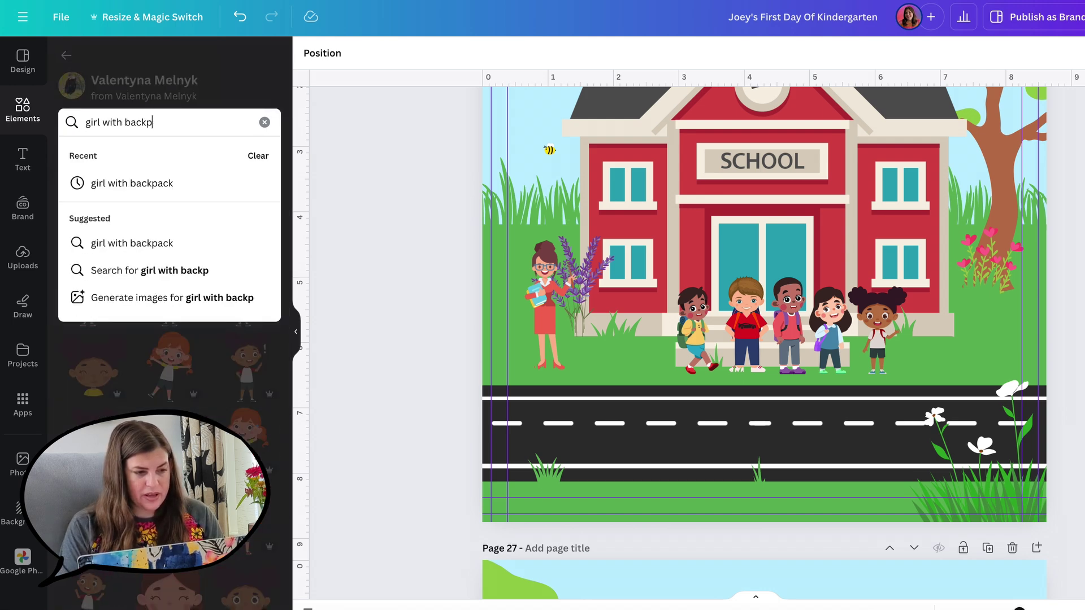
type("ack")
key("Return")
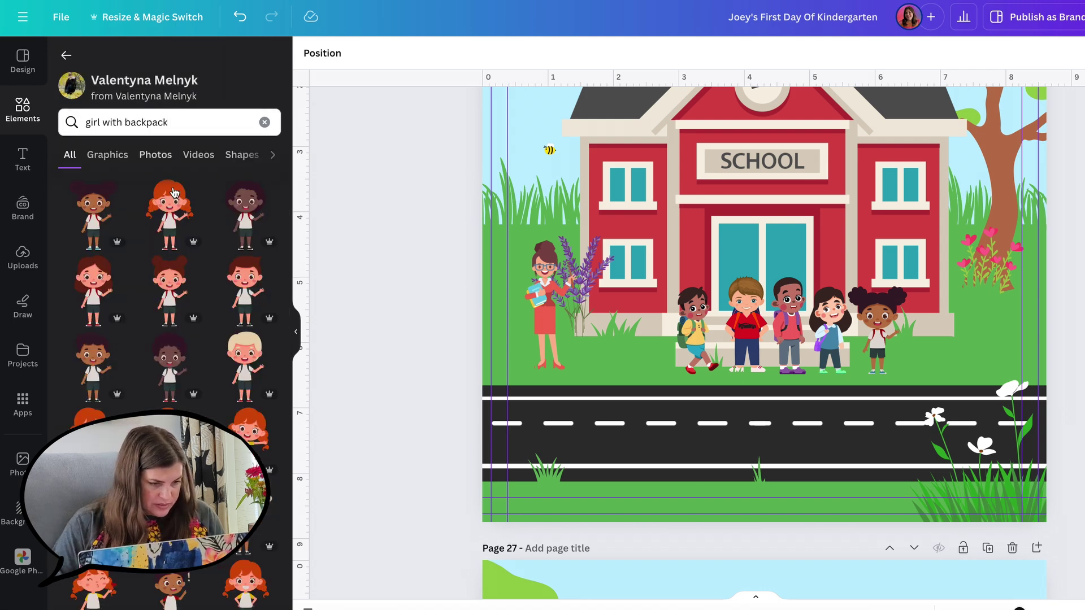
Step: Add the red-haired girl to page 26, shrink her and flip her horizontally
left_click(167, 220)
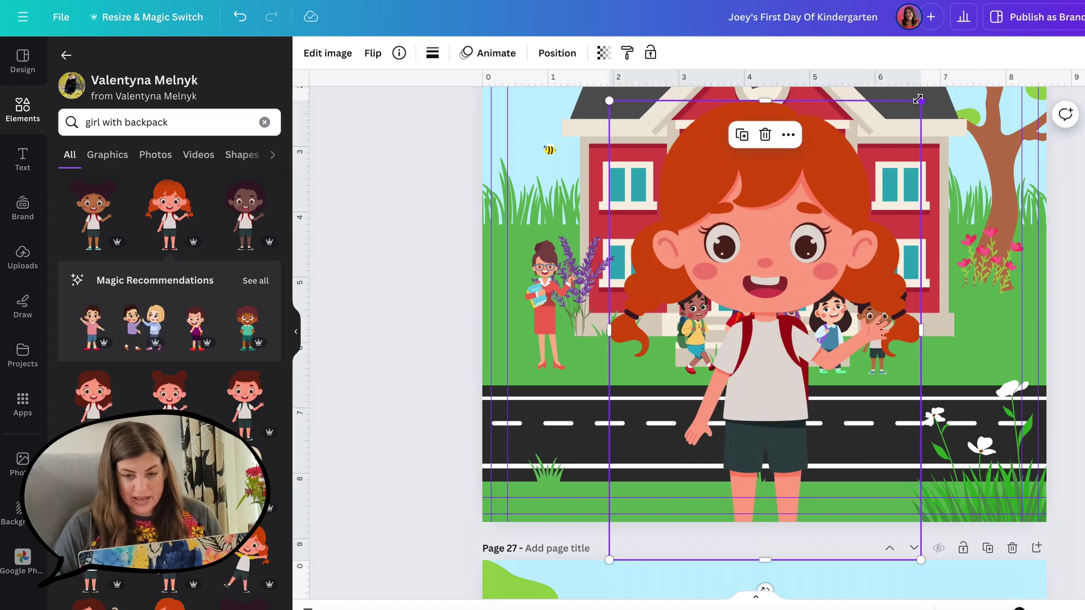
left_click_drag(919, 99, 767, 326)
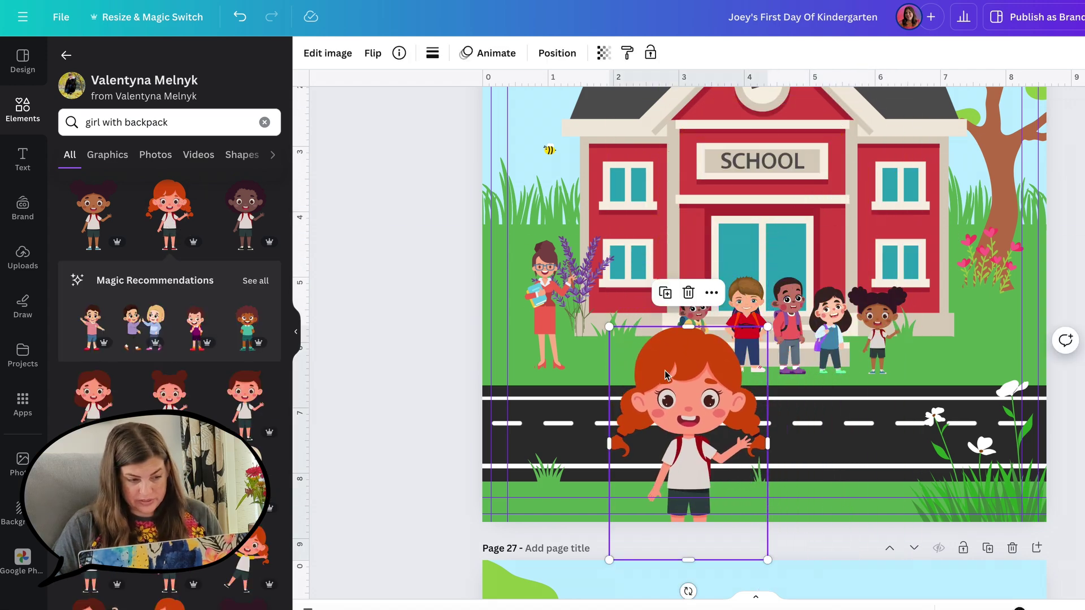
left_click_drag(665, 375, 821, 242)
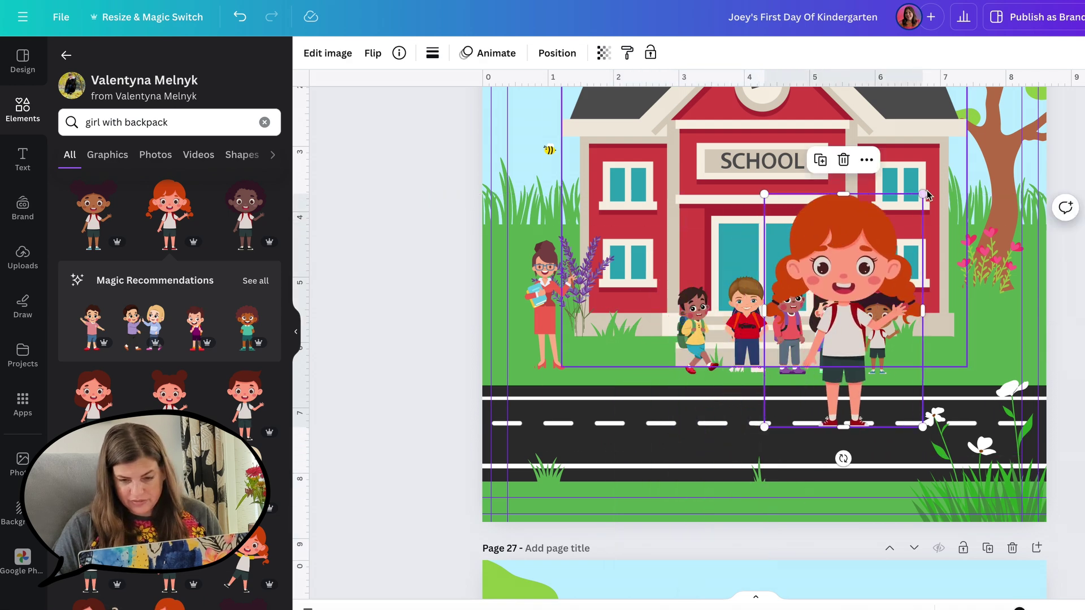
left_click_drag(925, 192, 848, 305)
left_click_drag(805, 366, 744, 330)
left_click(373, 56)
left_click(377, 89)
left_click_drag(786, 270, 766, 295)
Step: Rearrange the six children into an evenly spaced row in front of the school
left_click_drag(734, 339, 651, 339)
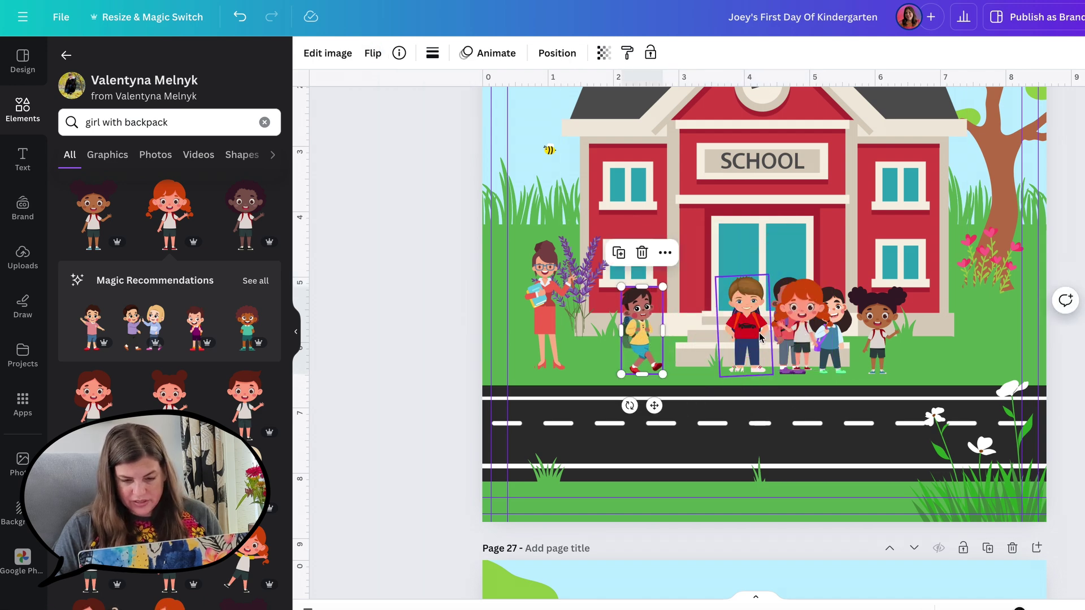
left_click_drag(746, 335, 701, 336)
left_click_drag(805, 327, 743, 327)
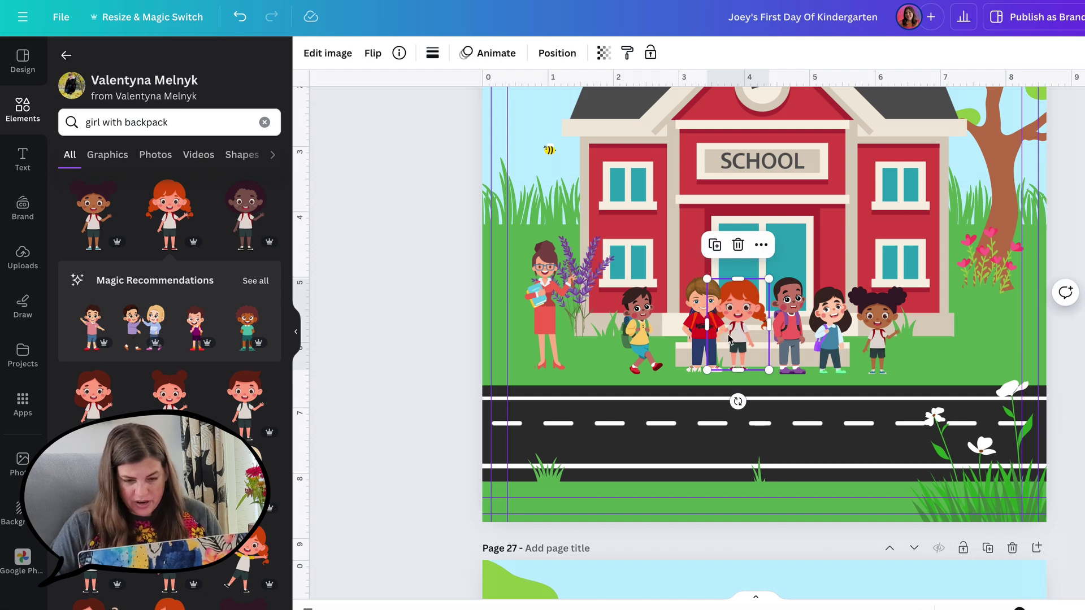
left_click_drag(699, 331, 695, 330)
left_click_drag(830, 328, 814, 328)
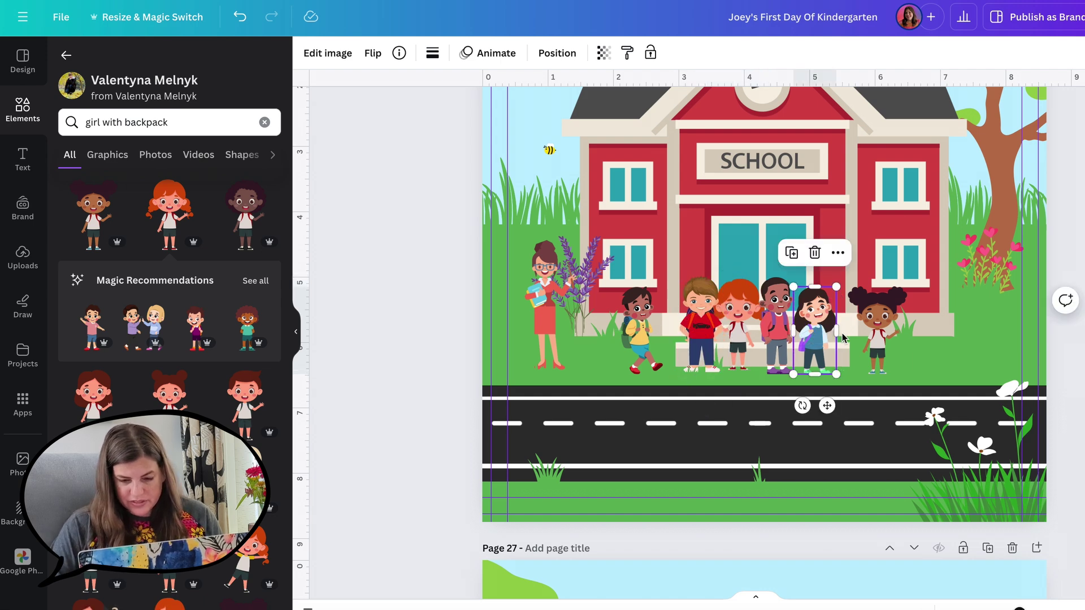
left_click(885, 345)
left_click_drag(885, 344, 872, 343)
scroll(698, 333, "up", 5)
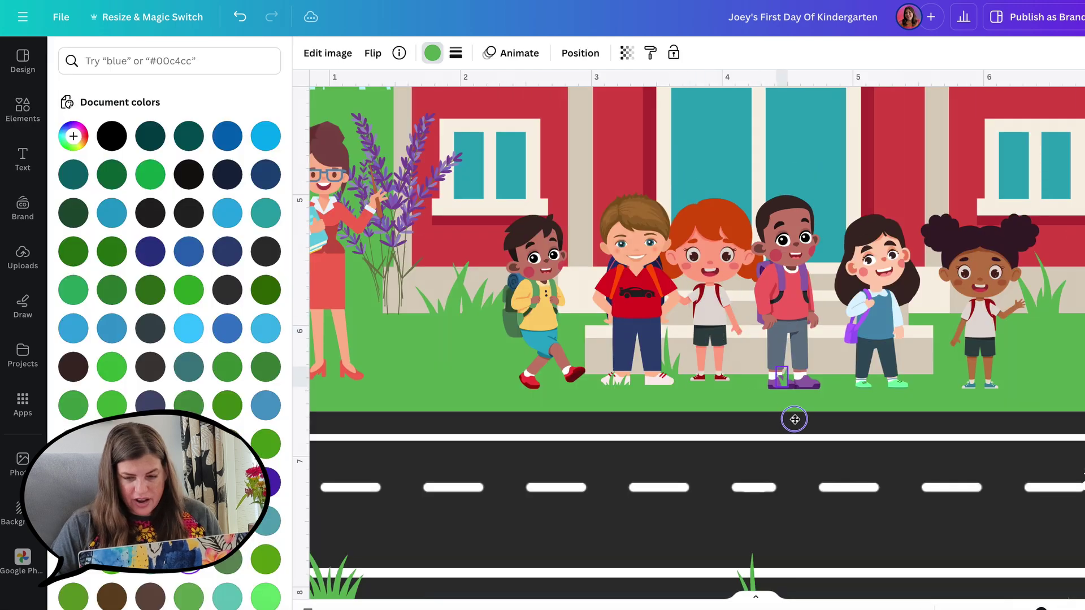
Step: Place a 'shadow' graphic under the walking boy's feet and lower its transparency to 48
left_click(23, 111)
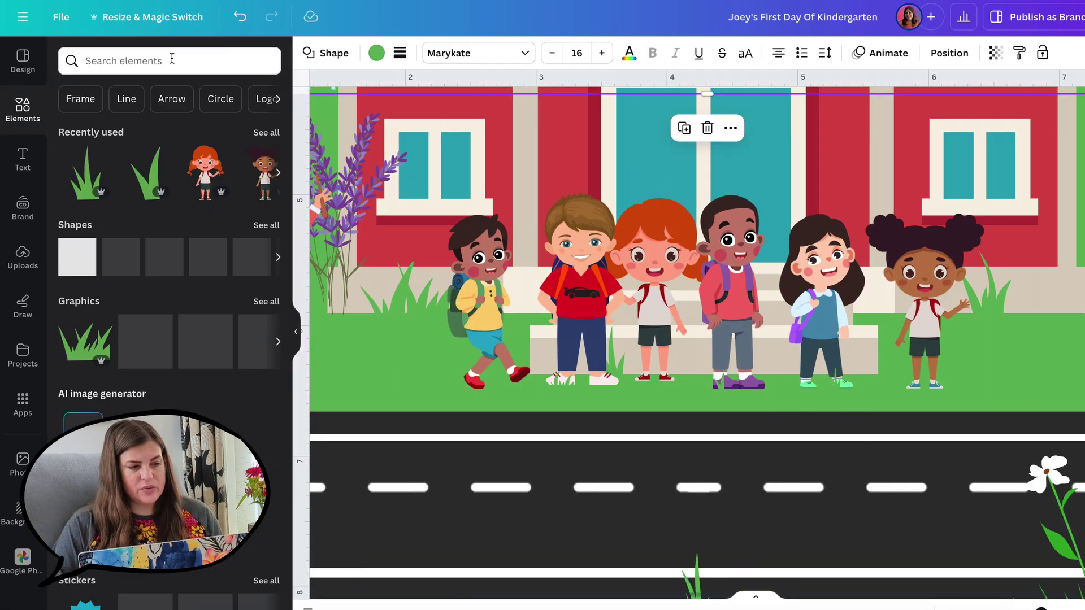
left_click(175, 61)
type("shadow")
key("Return")
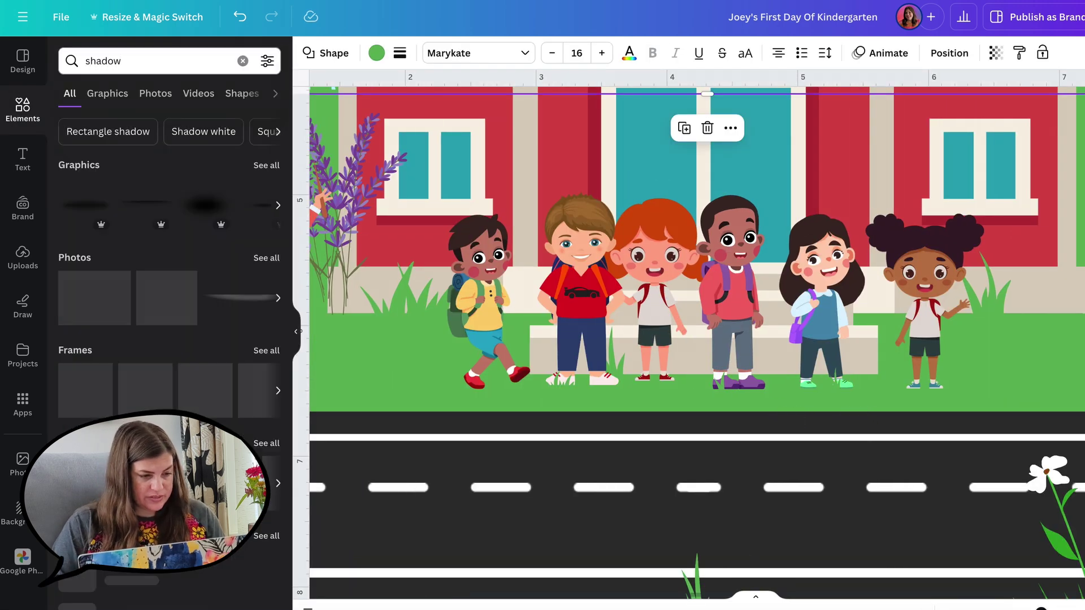
left_click_drag(85, 205, 510, 425)
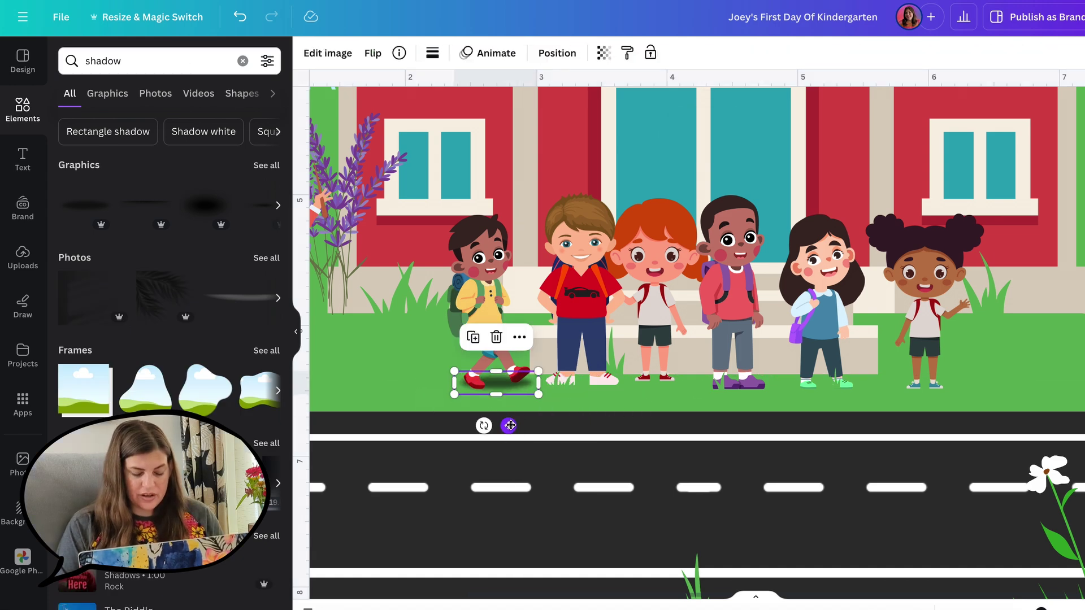
left_click(603, 52)
left_click_drag(560, 108, 532, 109)
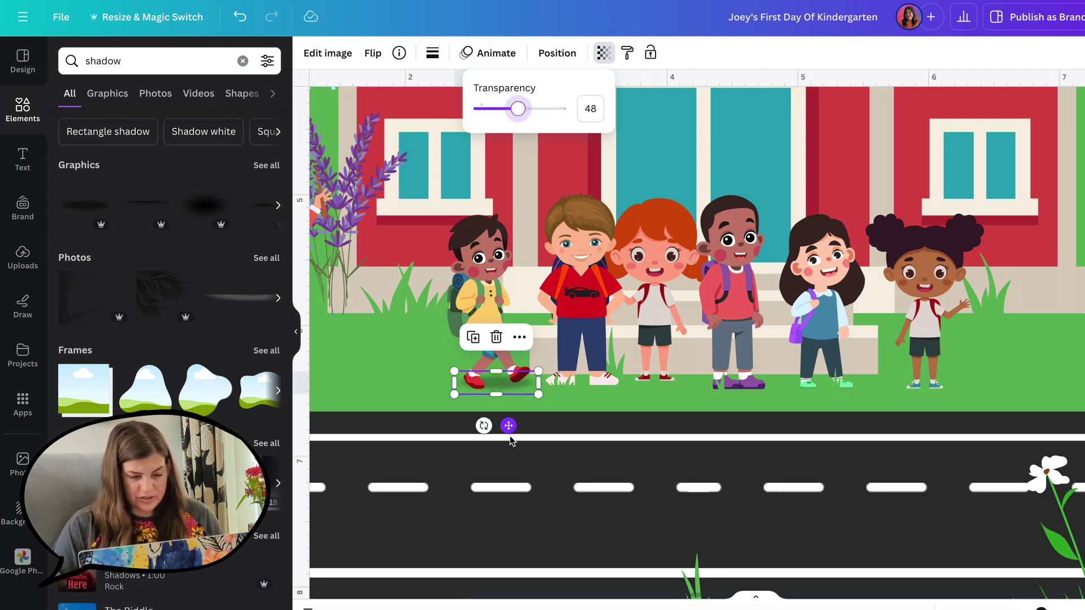
Step: Position resized shadow copies under the last girl's and the teacher's feet
left_click_drag(509, 426, 938, 430)
left_click(1041, 302)
left_click_drag(1052, 280, 512, 364)
scroll(436, 283, "down", 3)
Step: Copy the school bus from page 14 and paste it onto page 27
left_click(327, 356)
scroll(327, 356, "down", 3)
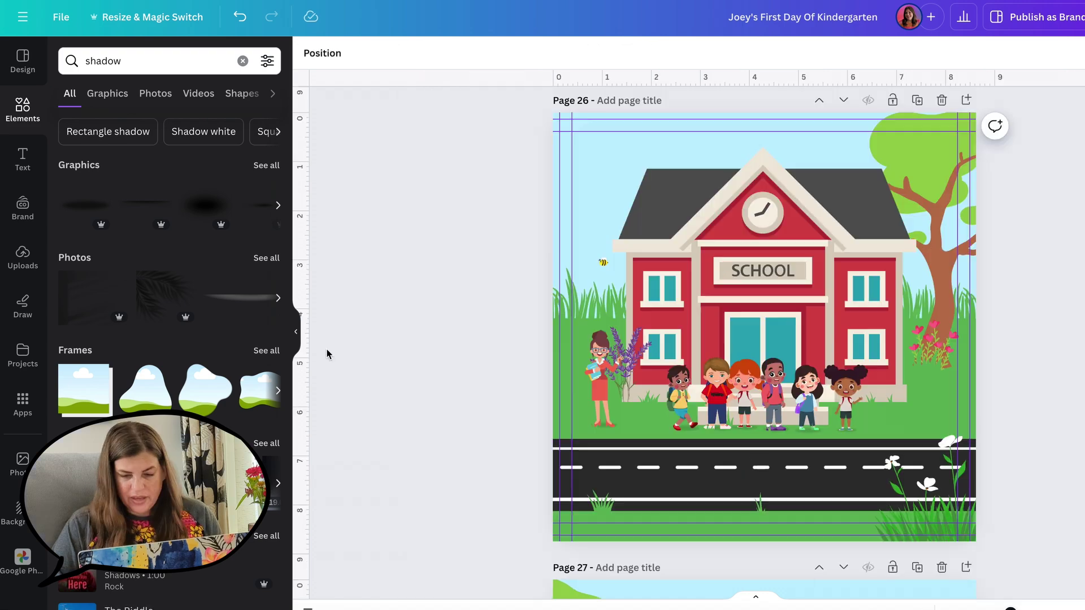
scroll(327, 355, "down", 3)
scroll(327, 355, "down", 3)
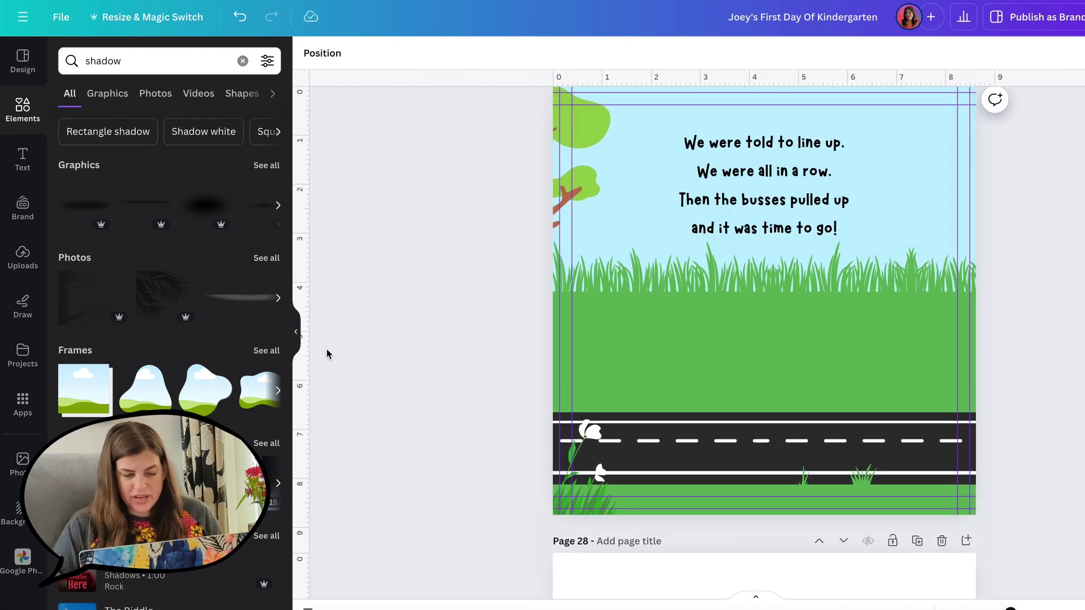
scroll(362, 214, "up", 20)
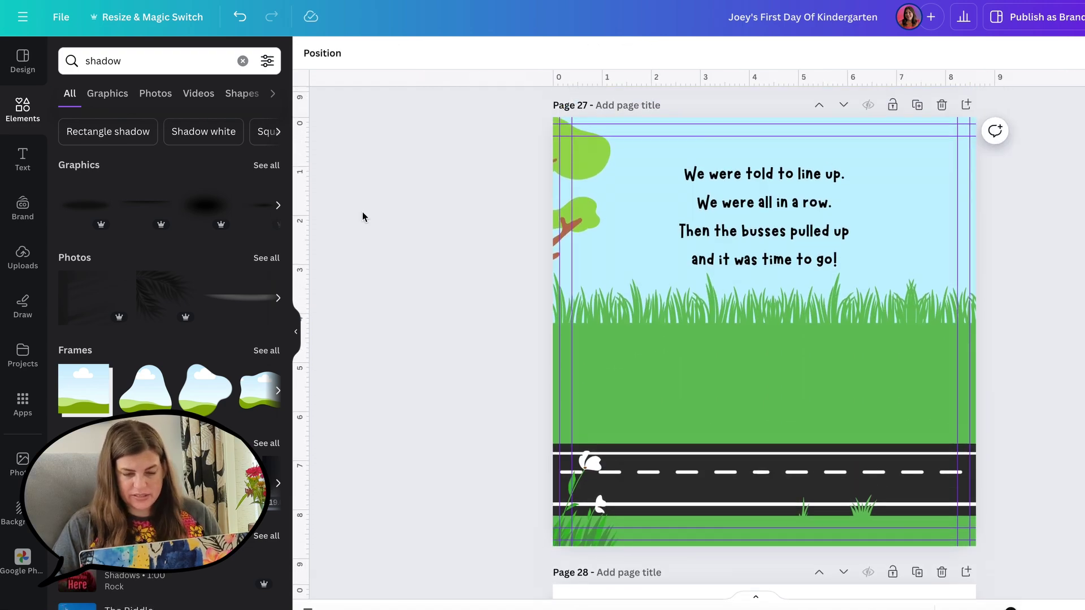
scroll(396, 215, "down", 2)
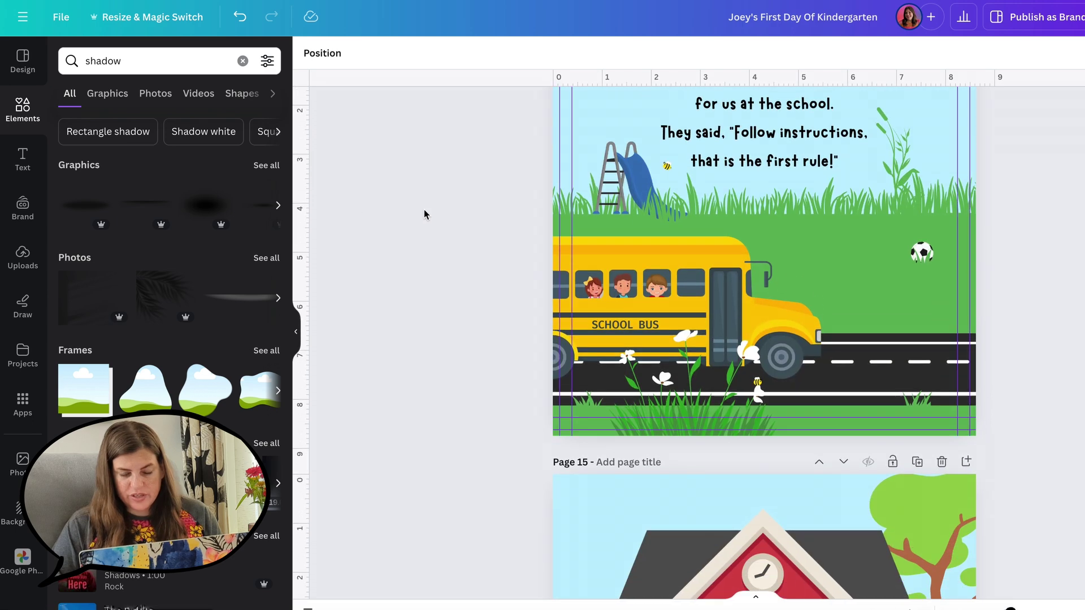
left_click(636, 262)
key("ctrl+c")
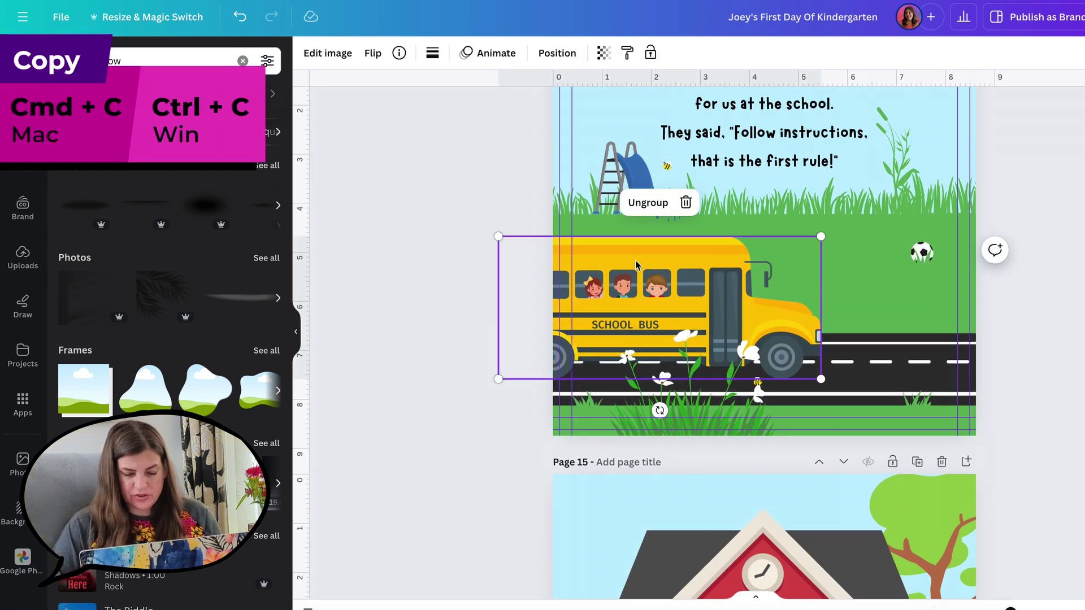
scroll(635, 264, "down", 20)
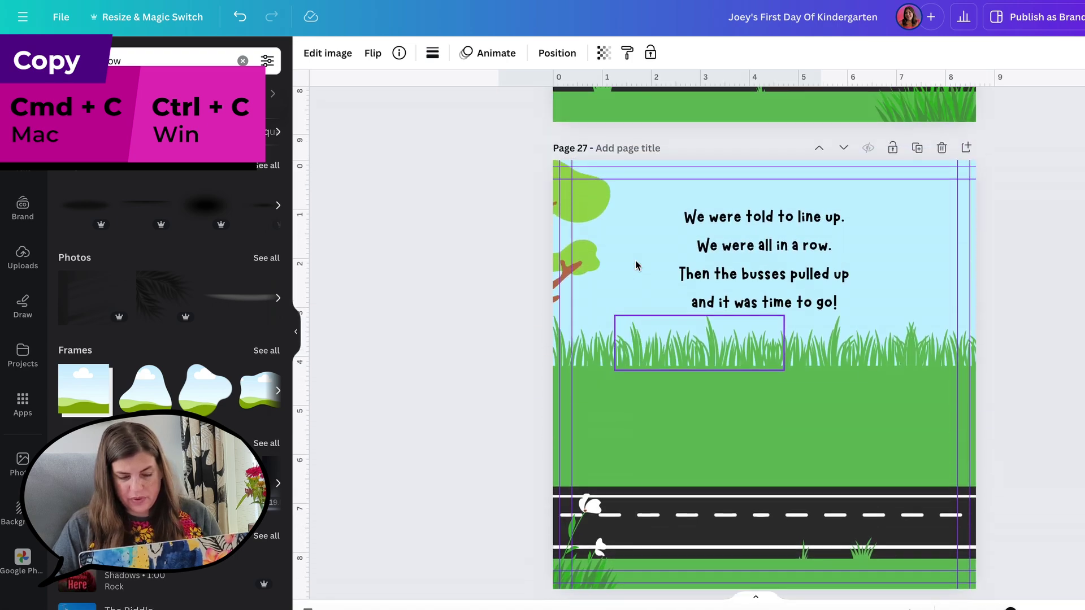
key("ctrl+v")
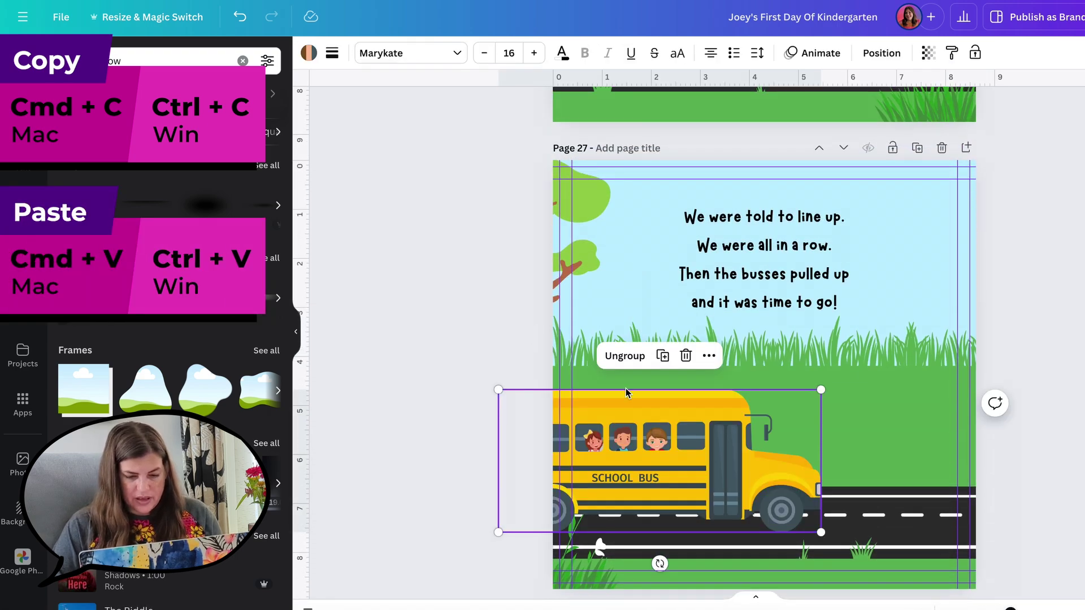
Step: Remove the faces from the bus windows and flip the bus to face left
left_click(624, 355)
left_click(460, 465)
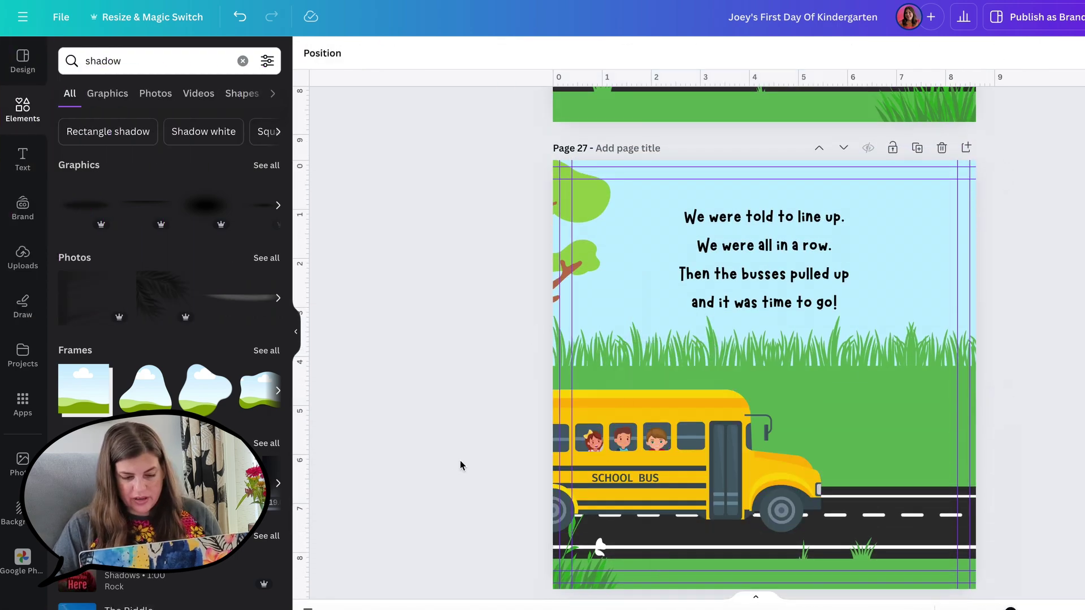
left_click(602, 447)
left_click_drag(602, 447, 600, 451)
key("Delete")
left_click(600, 450)
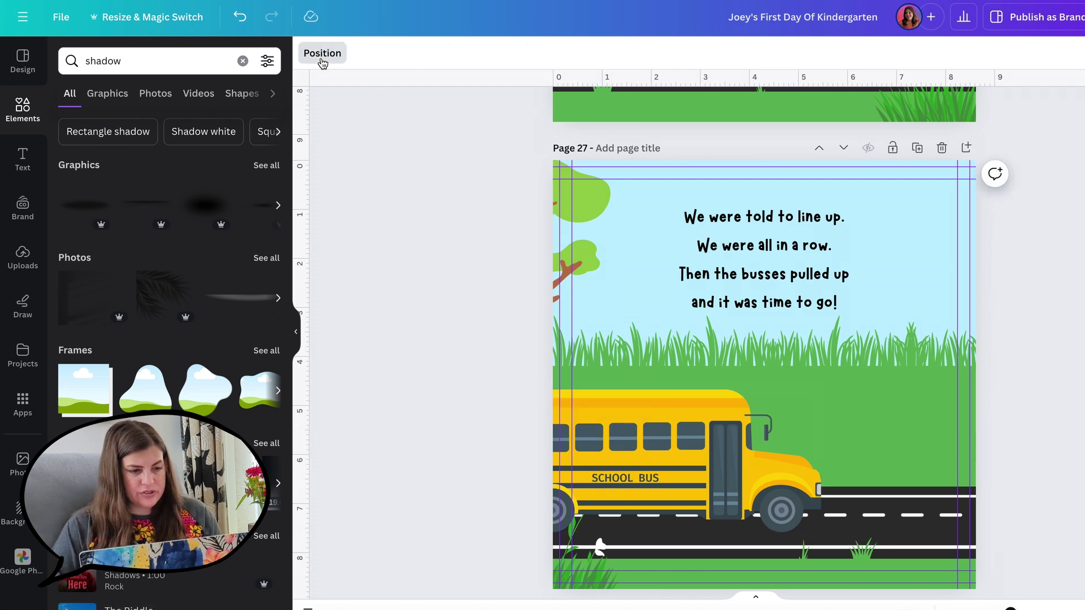
left_click(371, 54)
left_click(392, 96)
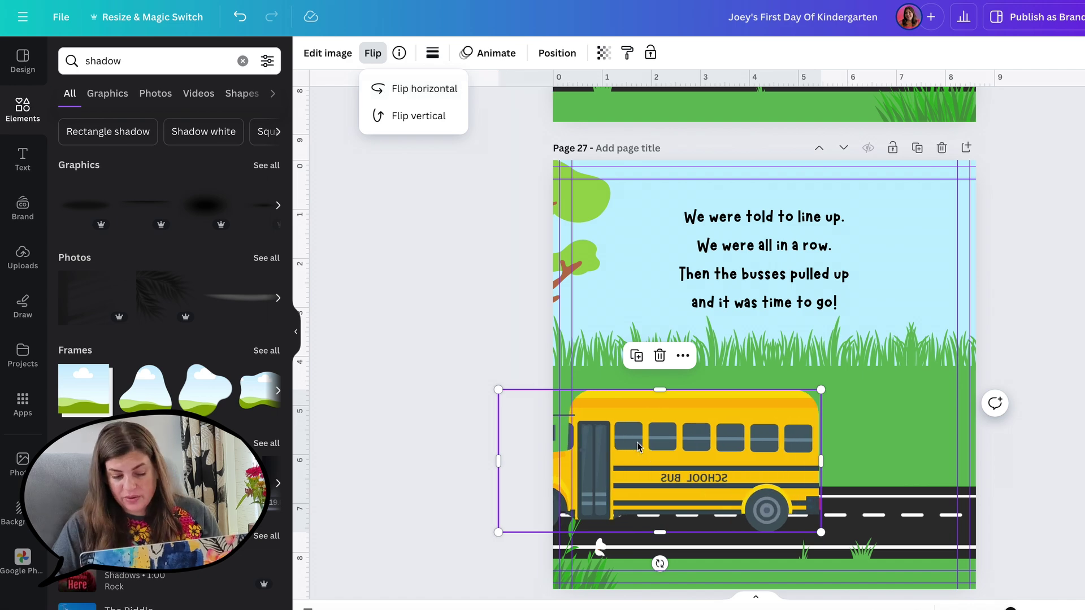
Step: Duplicate the bus, flip the copy back and crop it to the SCHOOL BUS label
left_click(635, 357)
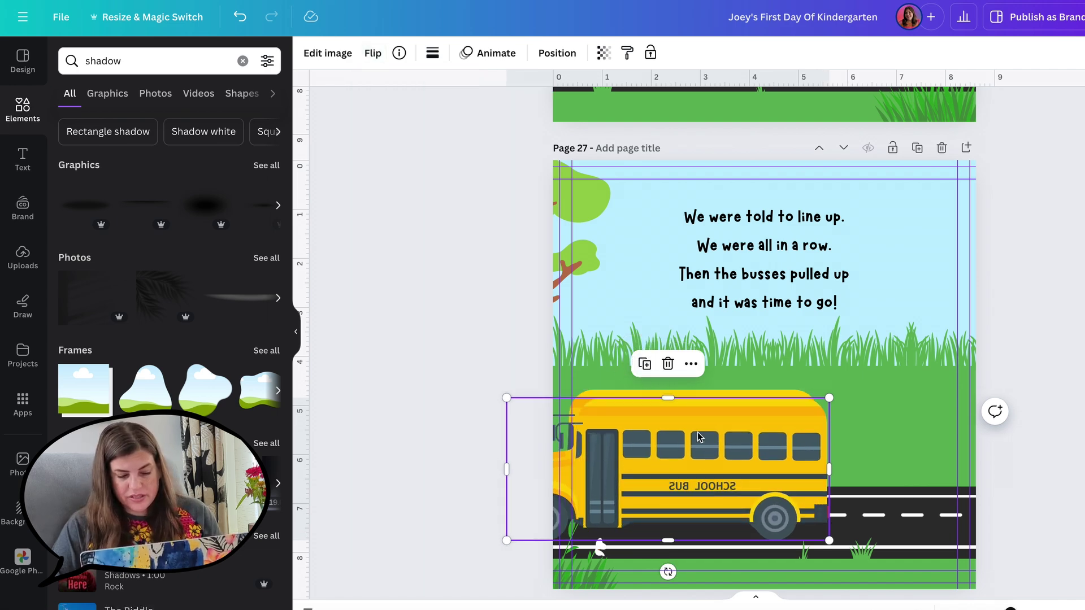
left_click(373, 53)
left_click(376, 88)
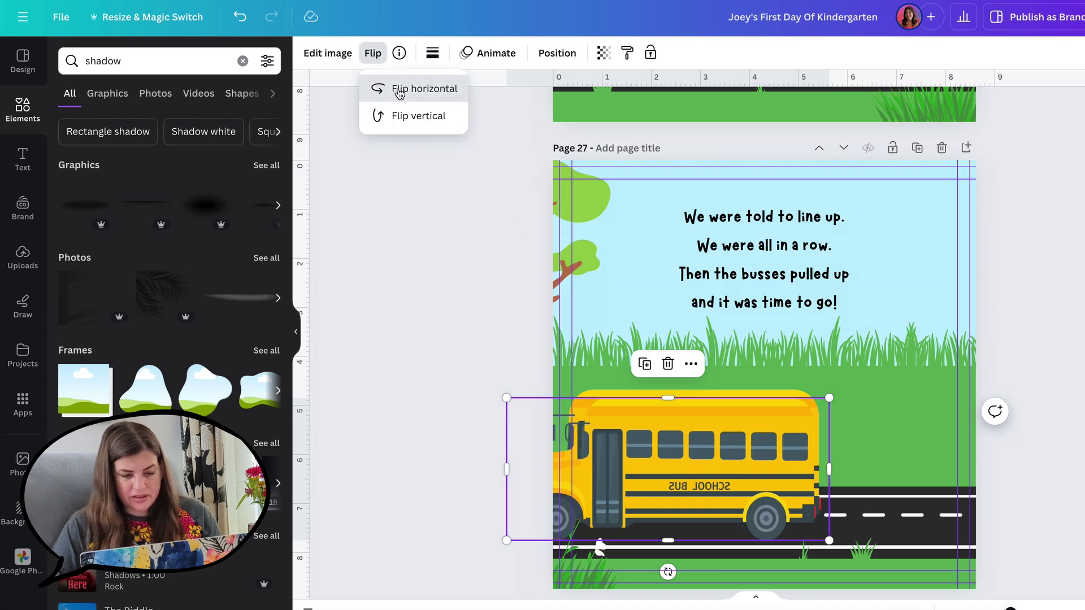
left_click_drag(668, 398, 677, 479)
left_click_drag(830, 510, 710, 518)
left_click_drag(609, 541, 604, 492)
left_click_drag(506, 485, 650, 470)
scroll(554, 493, "up", 3)
Step: Group the SCHOOL BUS label with the bus and nudge it slightly left
left_click(650, 470, "shift")
left_click(525, 214)
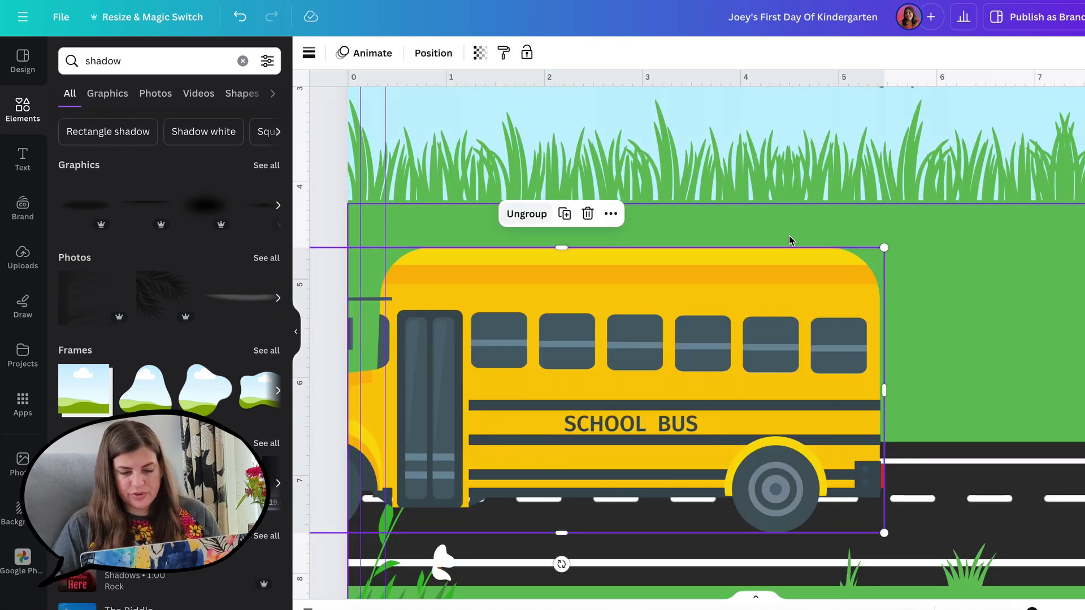
scroll(875, 265, "down", 3)
left_click_drag(746, 430, 724, 433)
scroll(723, 435, "up", 10)
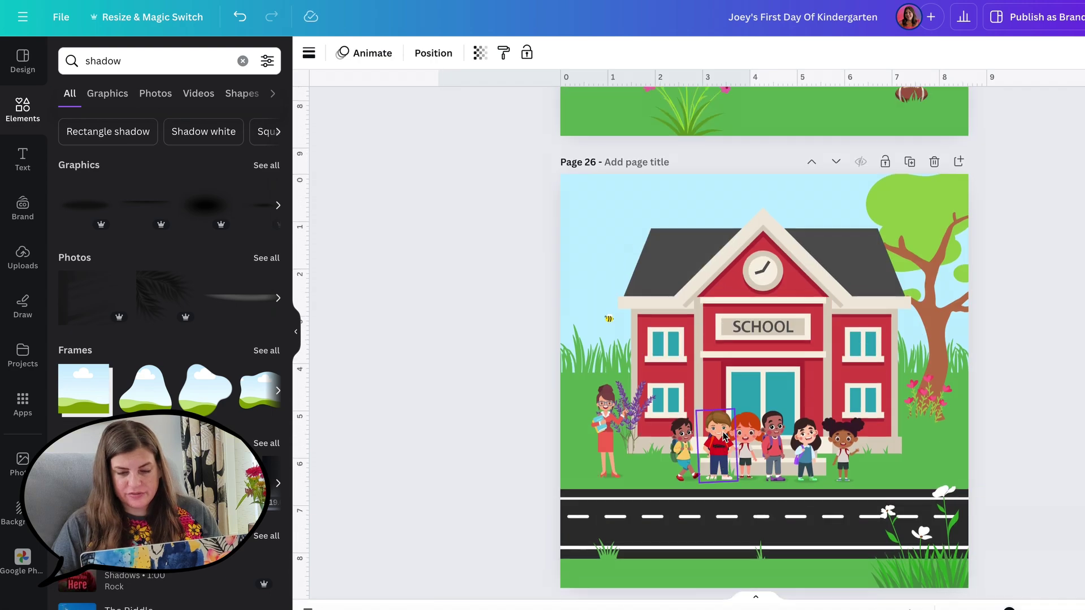
scroll(1012, 484, "down", 8)
scroll(1012, 486, "down", 3)
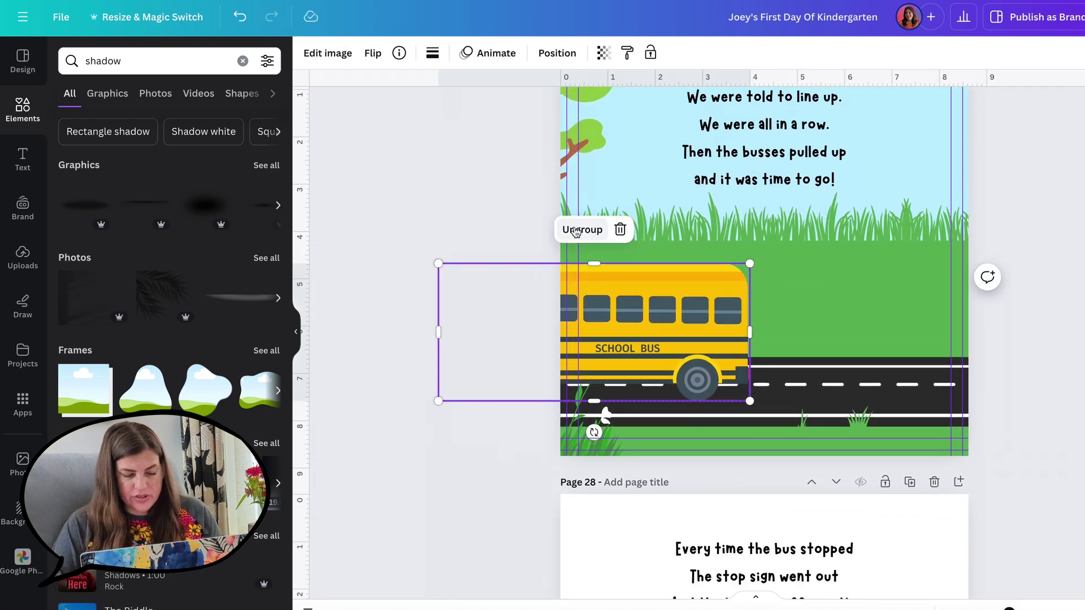
Step: Ungroup the bus and label, then duplicate the bus image aligned with the original
left_click(577, 229)
left_click(484, 533)
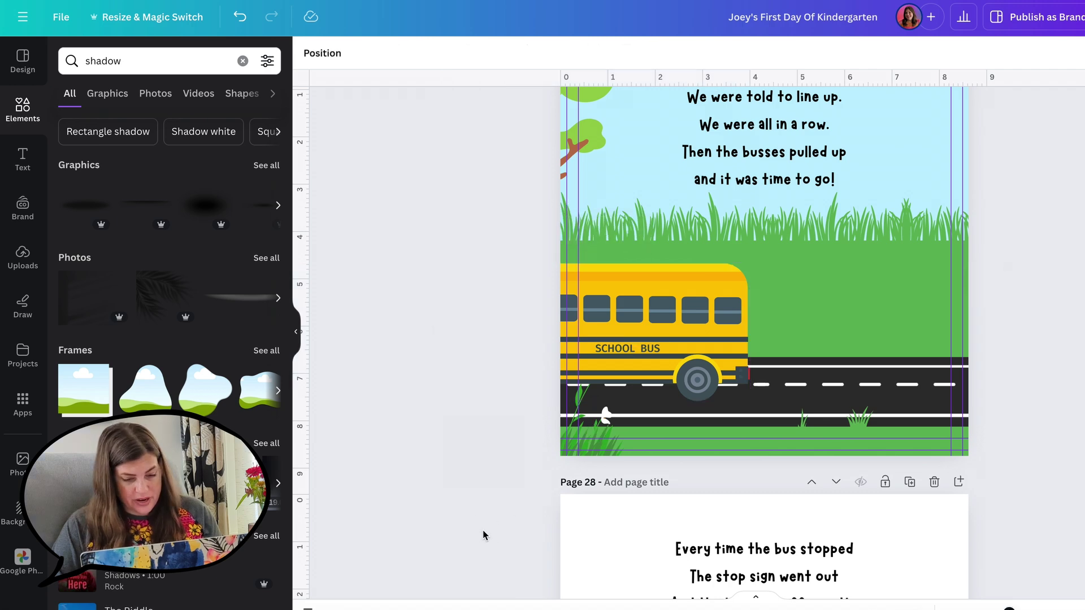
left_click(651, 305)
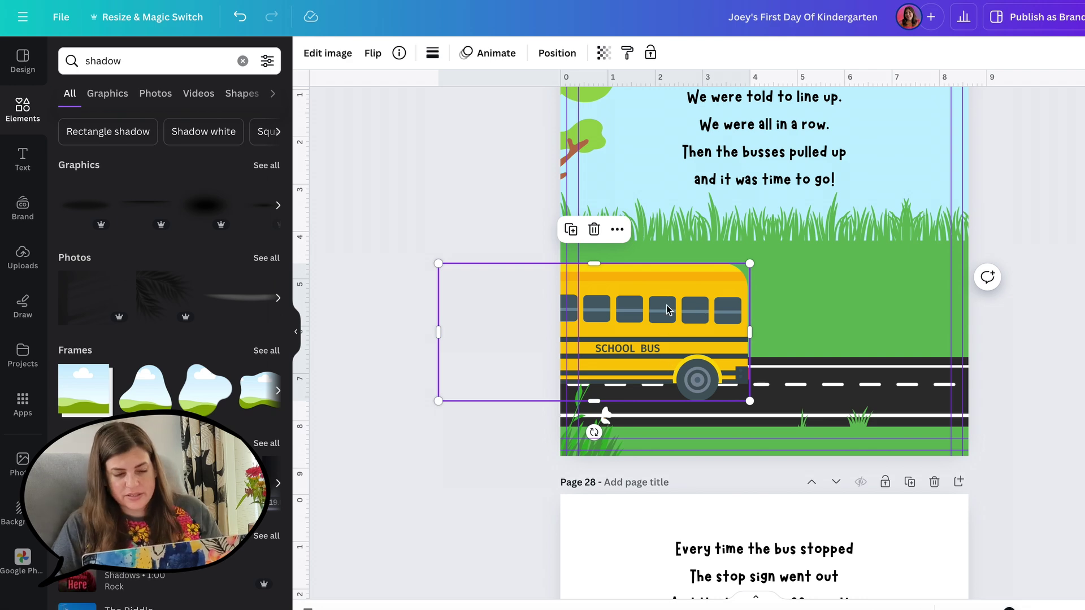
left_click(570, 231)
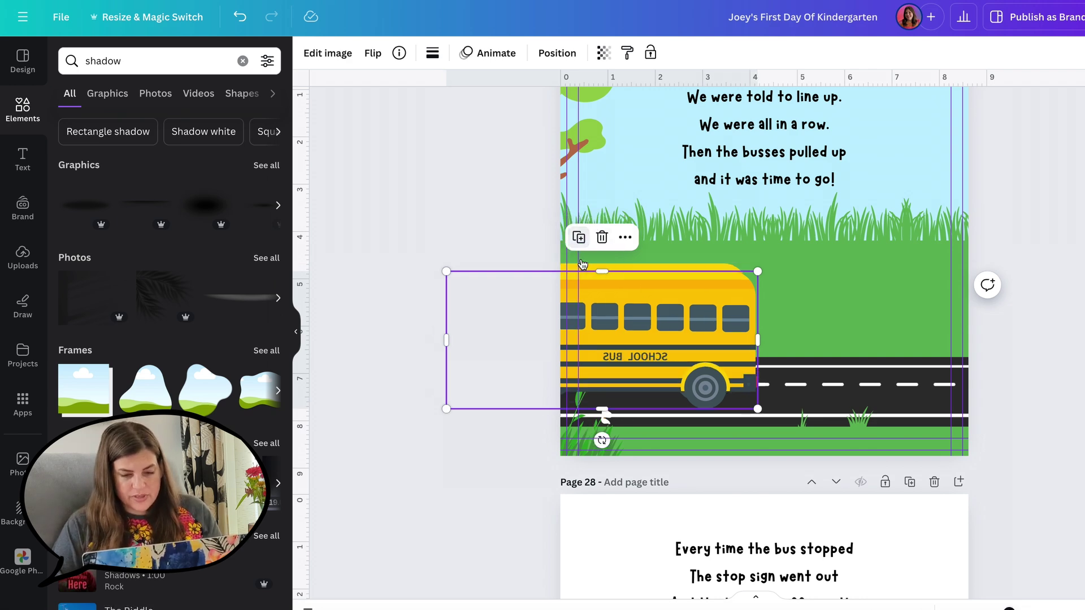
left_click_drag(703, 327, 561, 337)
Step: Move the bus copy onto page 26's lower-right road
key("ctrl+x")
scroll(561, 339, "up", 9)
key("ctrl+v")
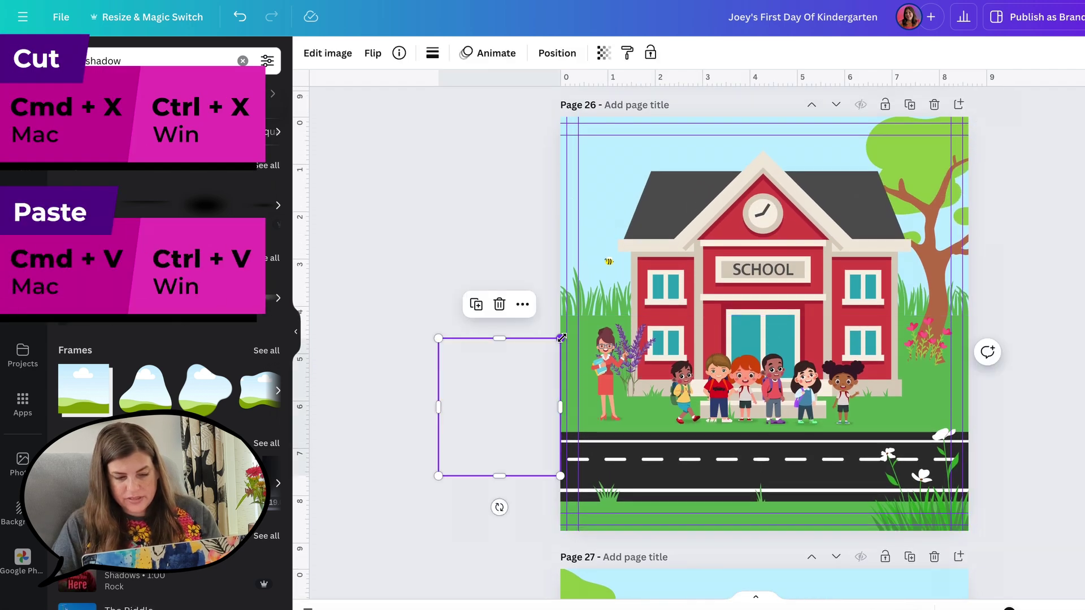
left_click_drag(508, 443, 907, 443)
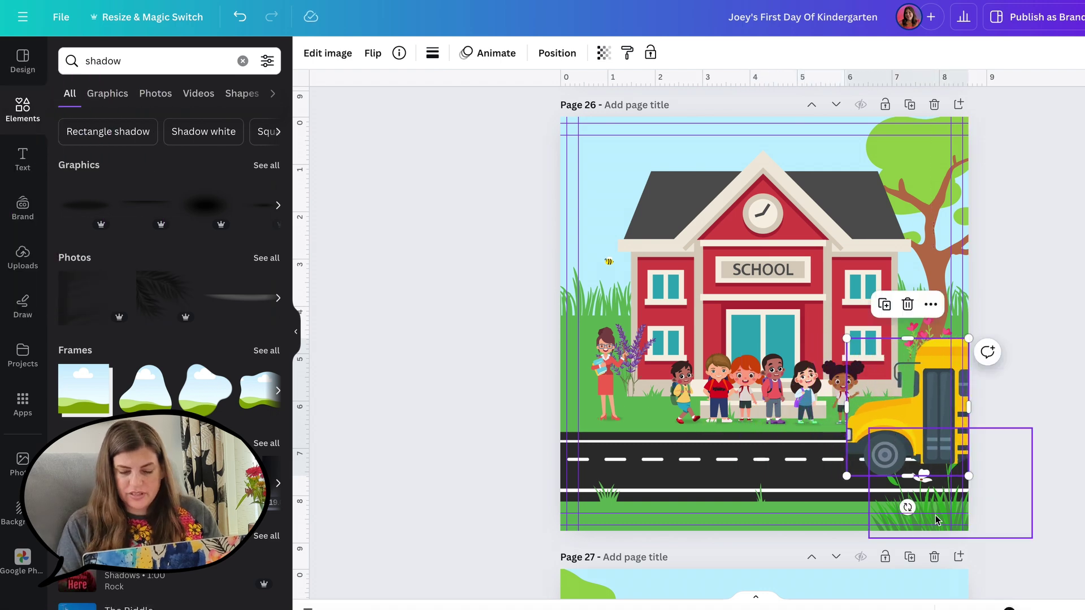
scroll(936, 521, "down", 8)
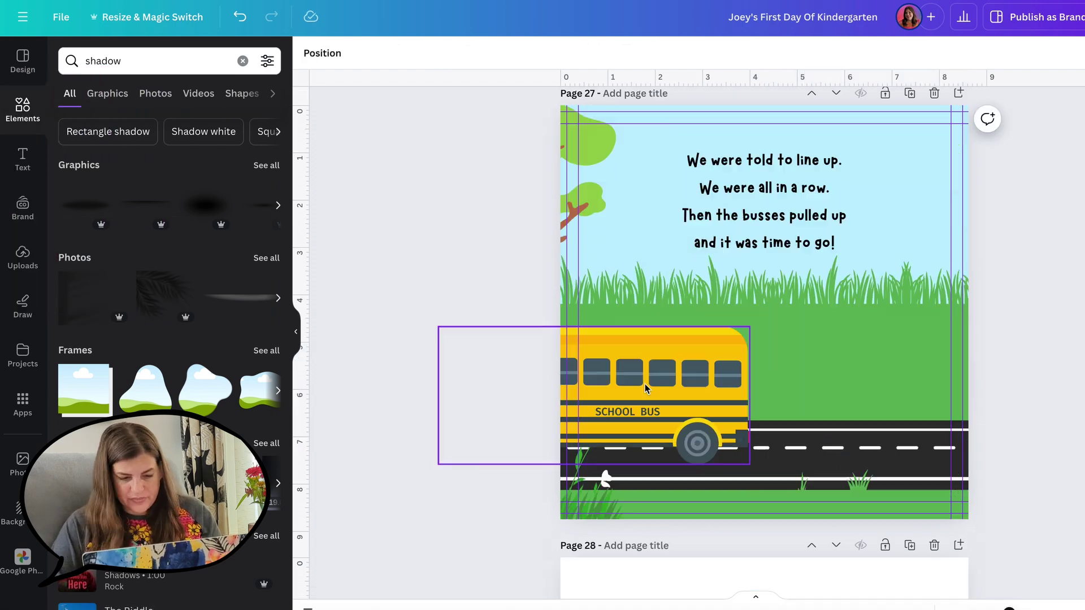
Step: Group the SCHOOL BUS label with its bus and place a copy right behind it on page 27
left_click(689, 379)
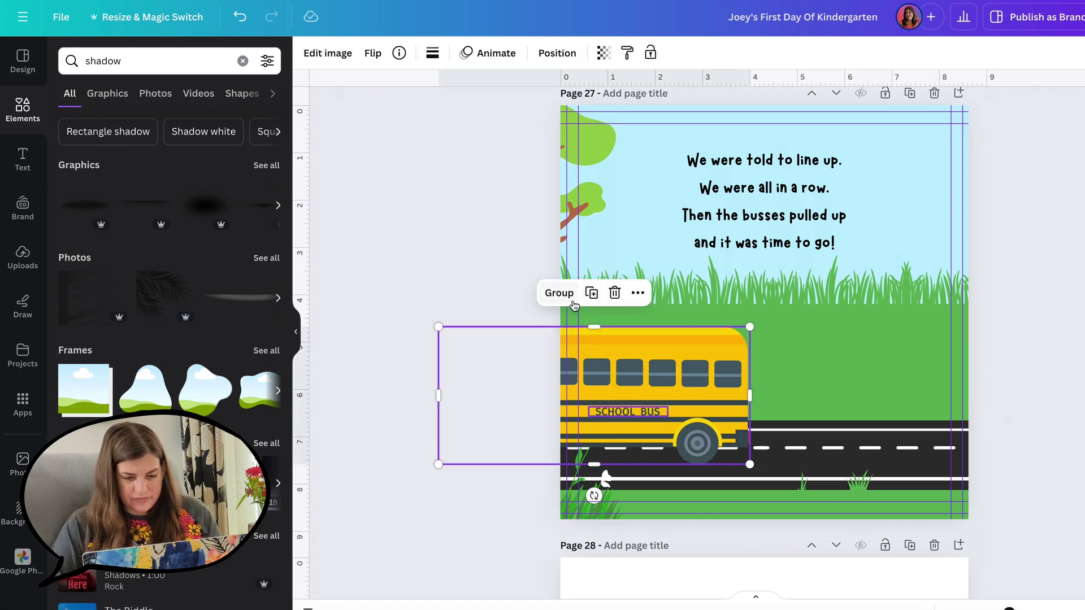
left_click(556, 293)
left_click_drag(609, 371, 967, 386)
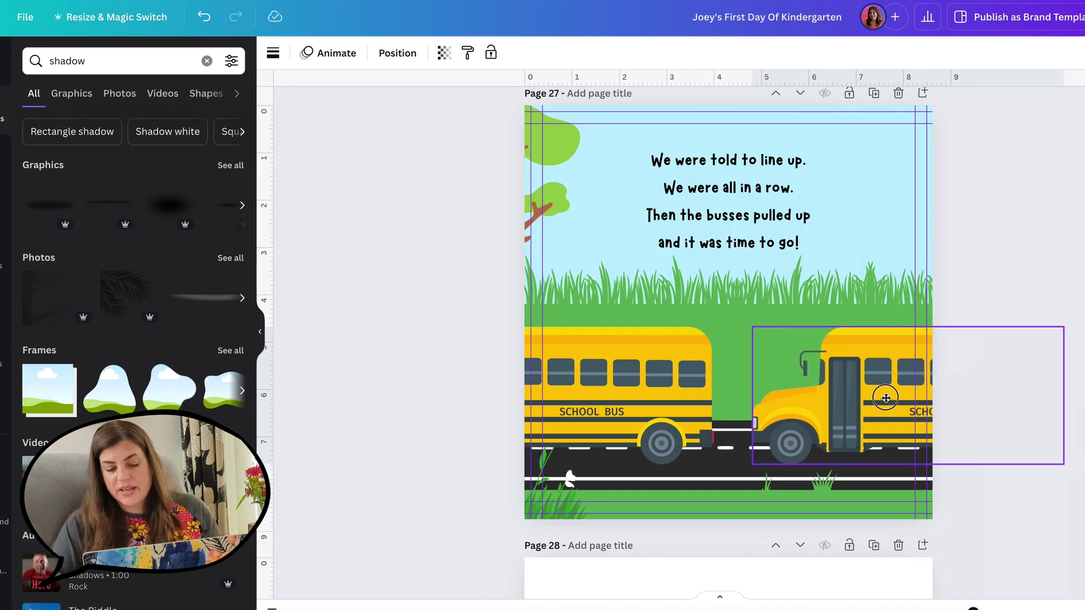
left_click(1019, 269)
scroll(1018, 265, "up", 5)
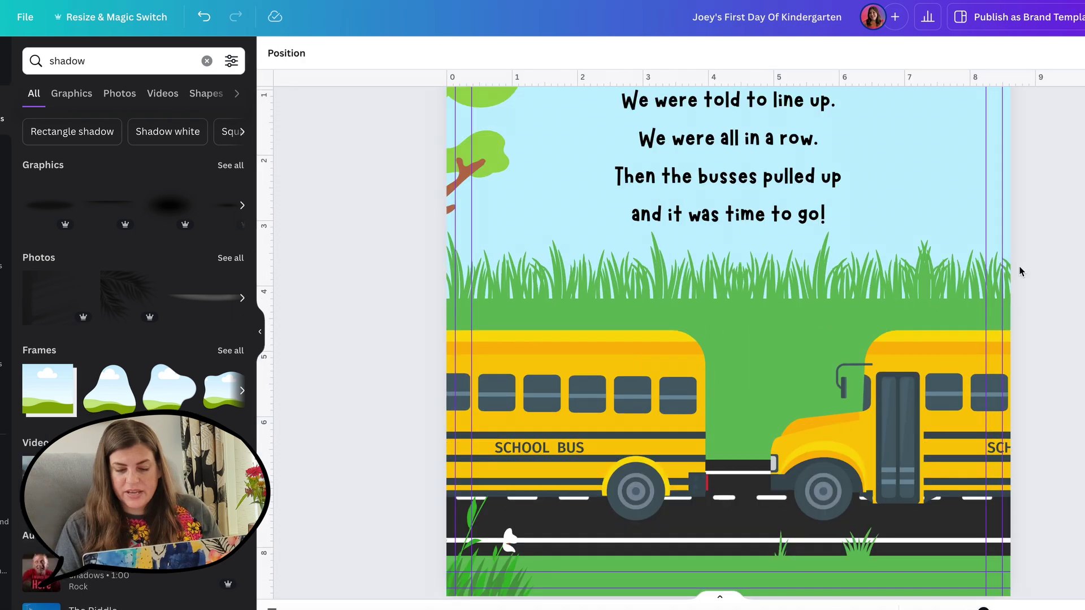
scroll(1020, 266, "down", 1)
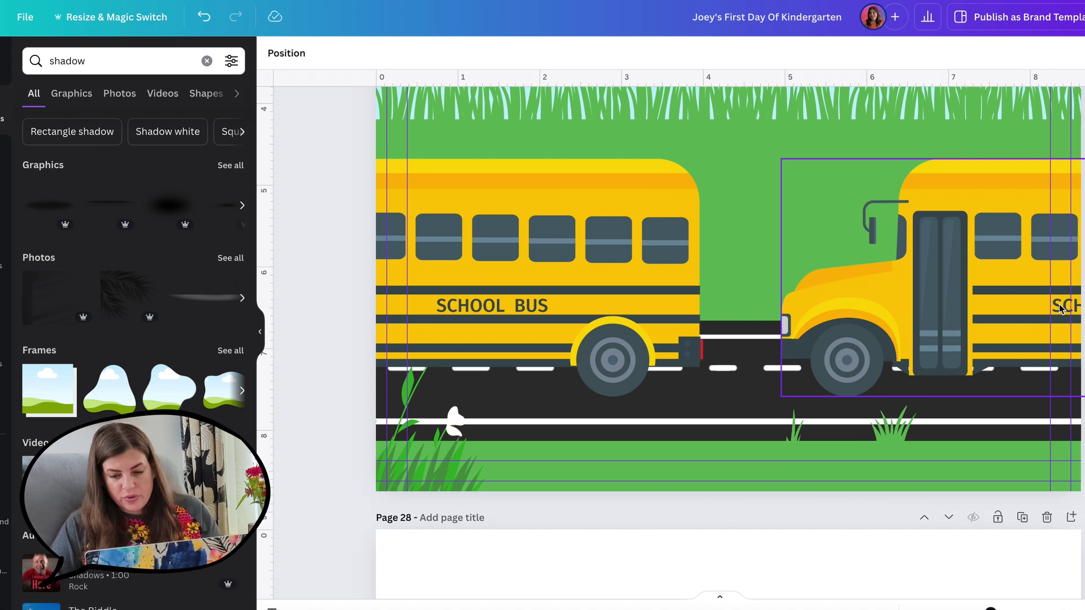
left_click(1034, 319)
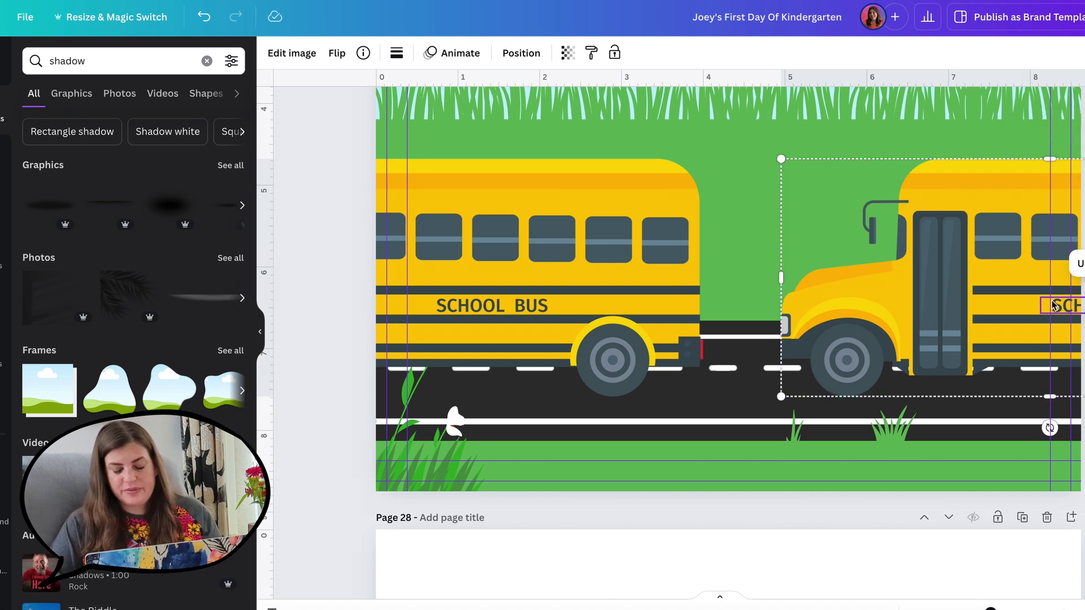
Step: Delete the backwards SCH lettering from the right-hand bus
left_click(1052, 305, "shift")
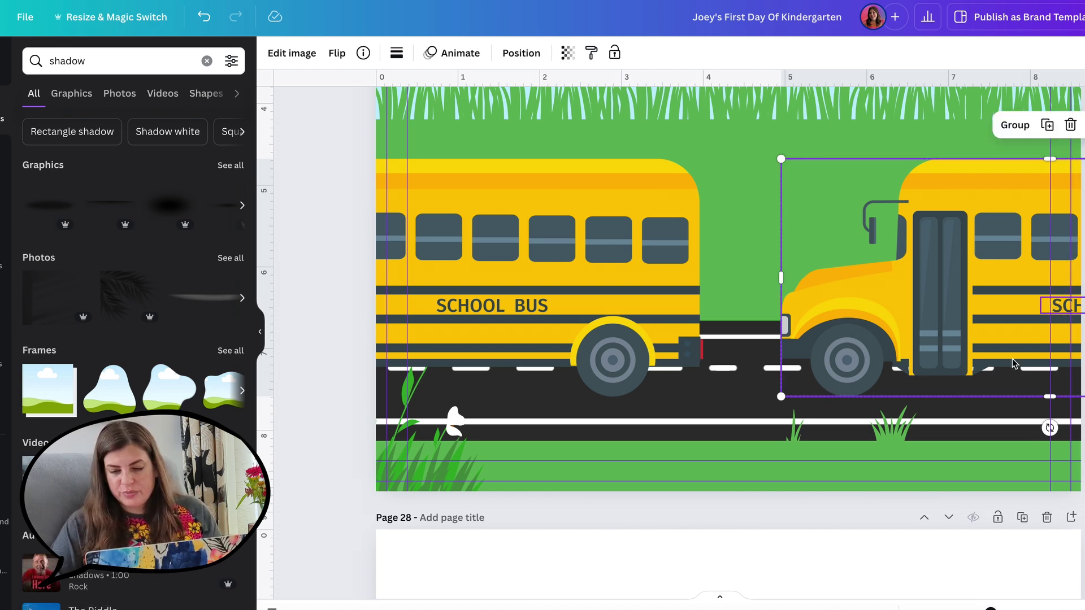
left_click(1065, 302)
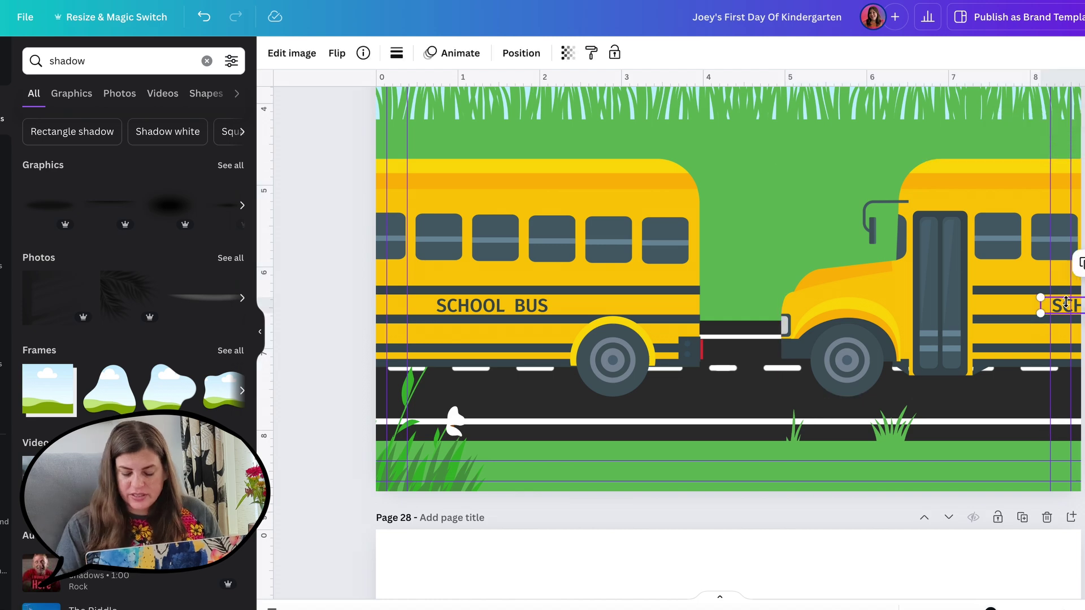
key("Delete")
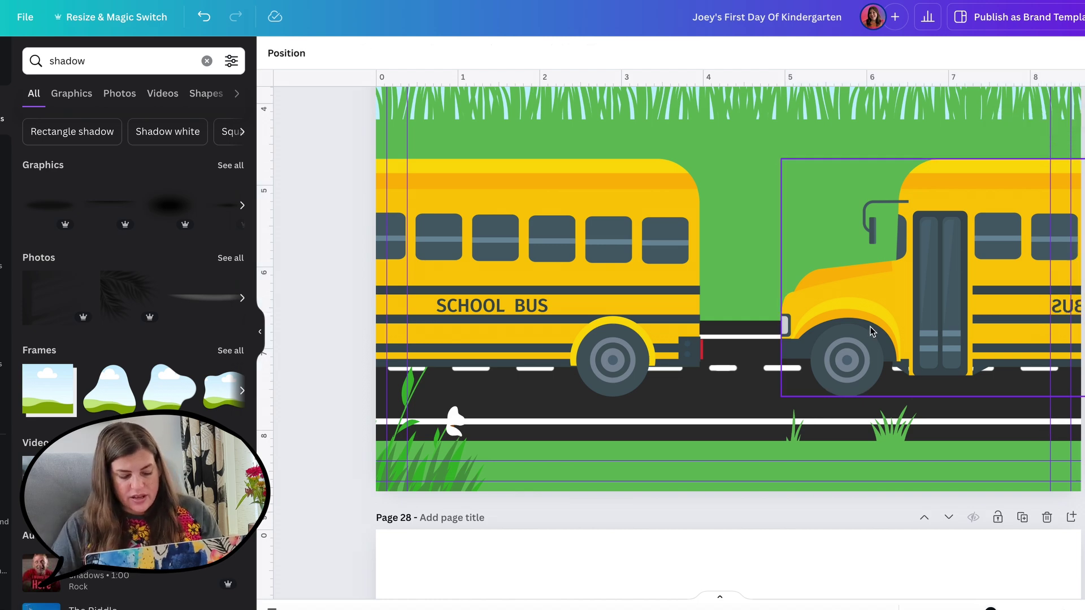
Step: Add a rectangle in the eyedropped bus yellow, shaped into a thin strip on the right bus
key("r")
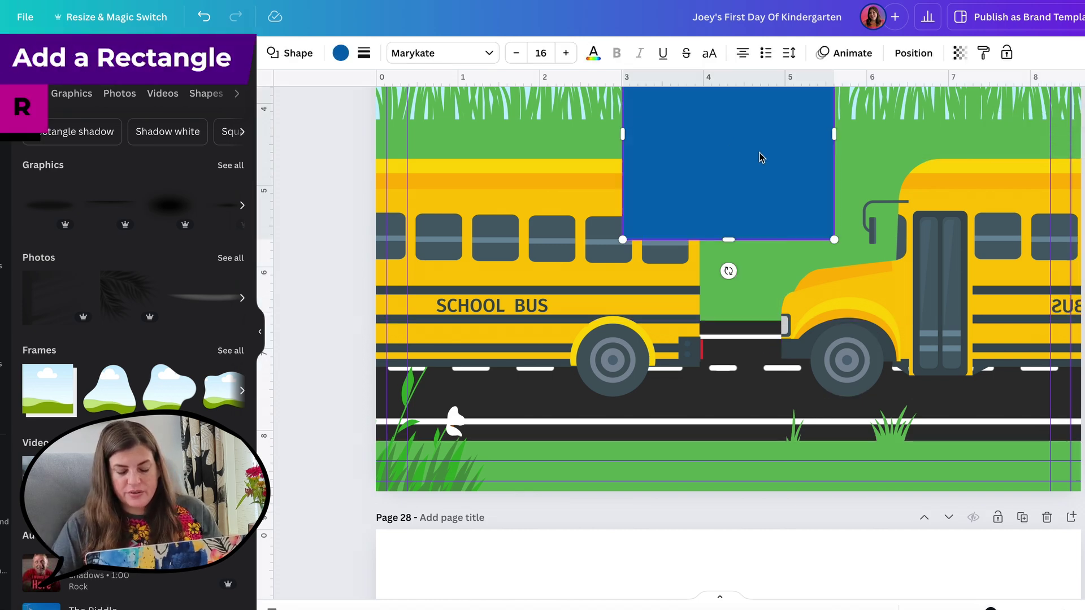
left_click_drag(759, 157, 801, 271)
left_click(341, 52)
left_click(38, 136)
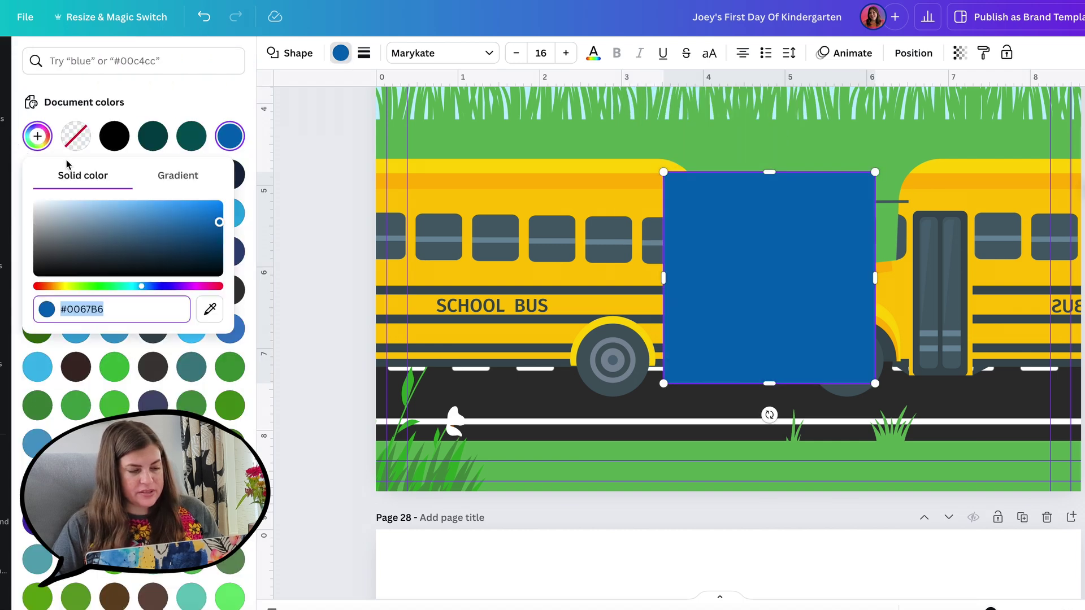
left_click(209, 309)
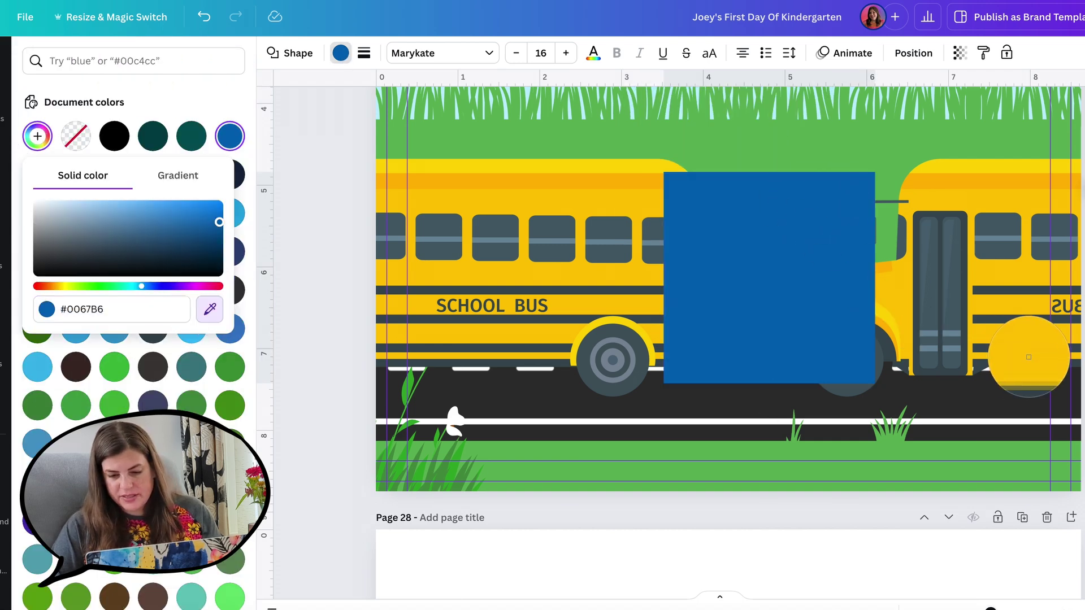
left_click(1027, 312)
left_click_drag(875, 172, 787, 356)
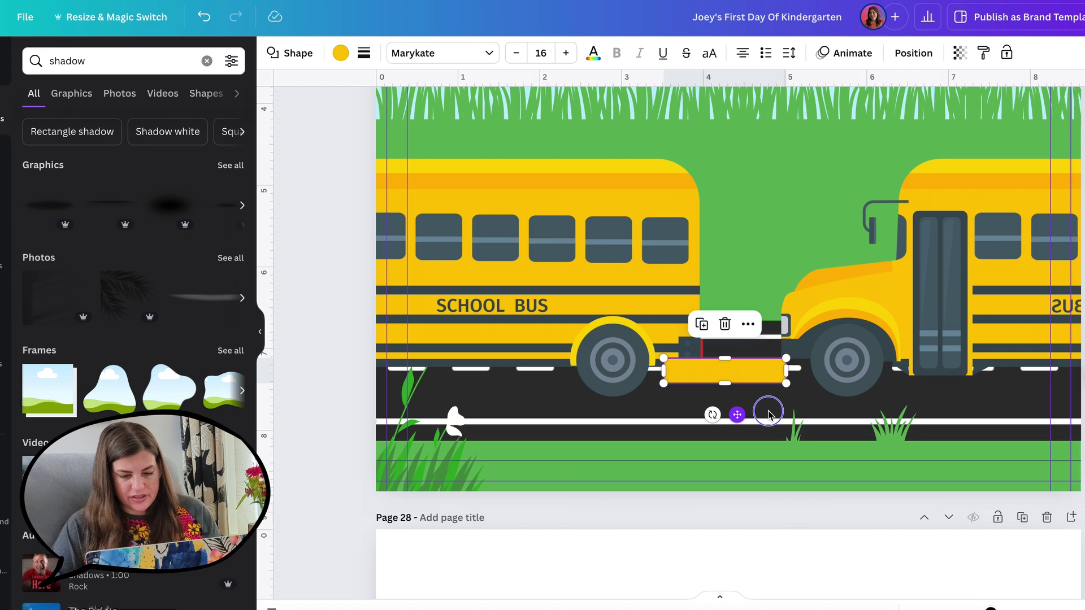
left_click_drag(768, 416, 1082, 407)
left_click_drag(1048, 358, 1052, 303)
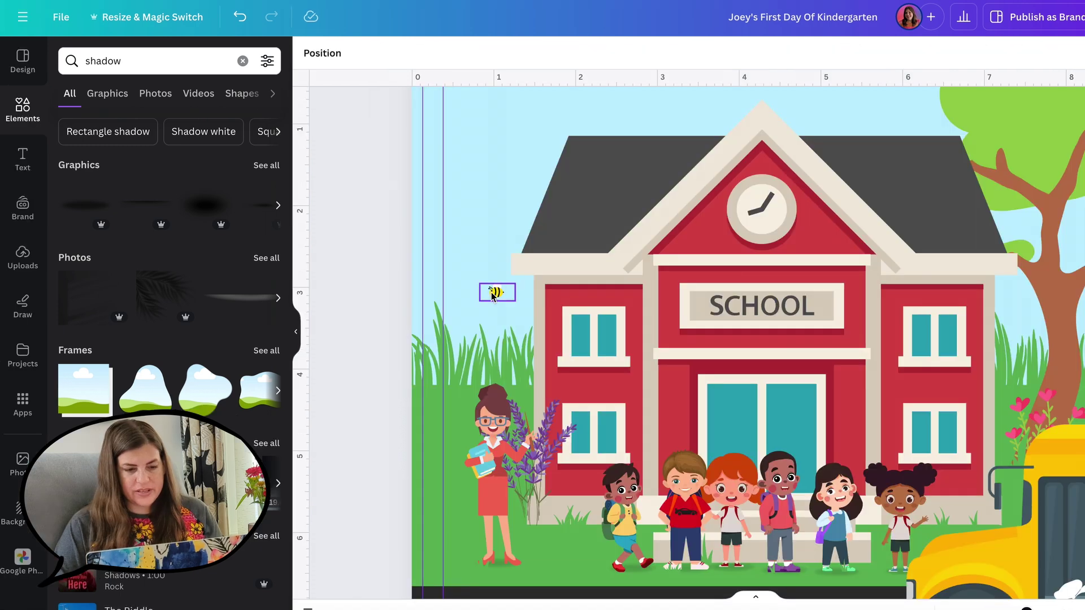
Step: Copy the bee beside page 27's rhyme text and flip it horizontally
left_click(494, 291)
left_click_drag(510, 333, 528, 168)
key("ctrl+z")
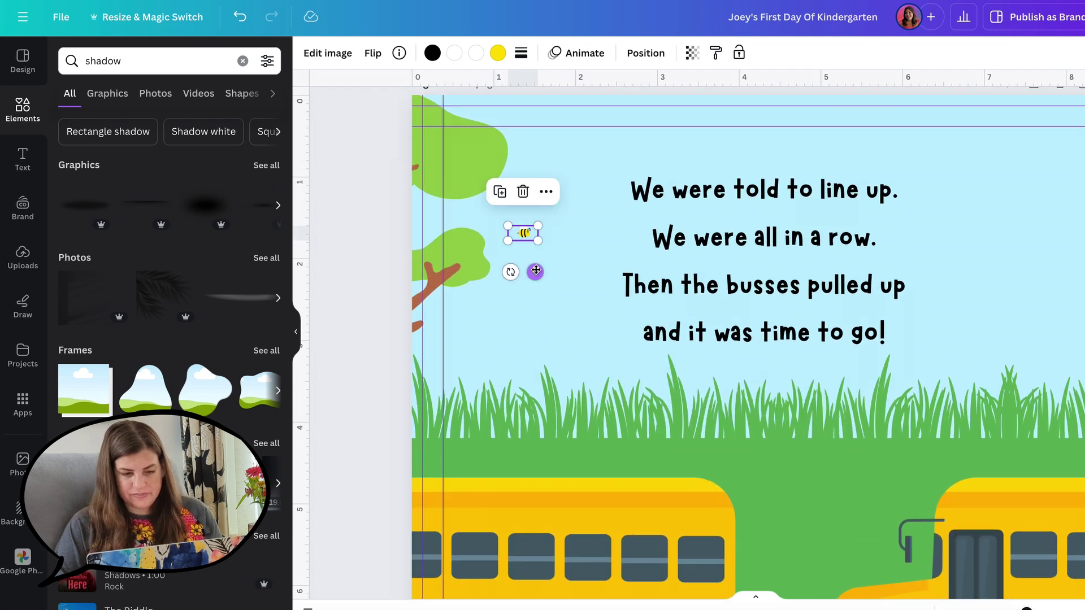
left_click_drag(535, 272, 1019, 288)
left_click(367, 56)
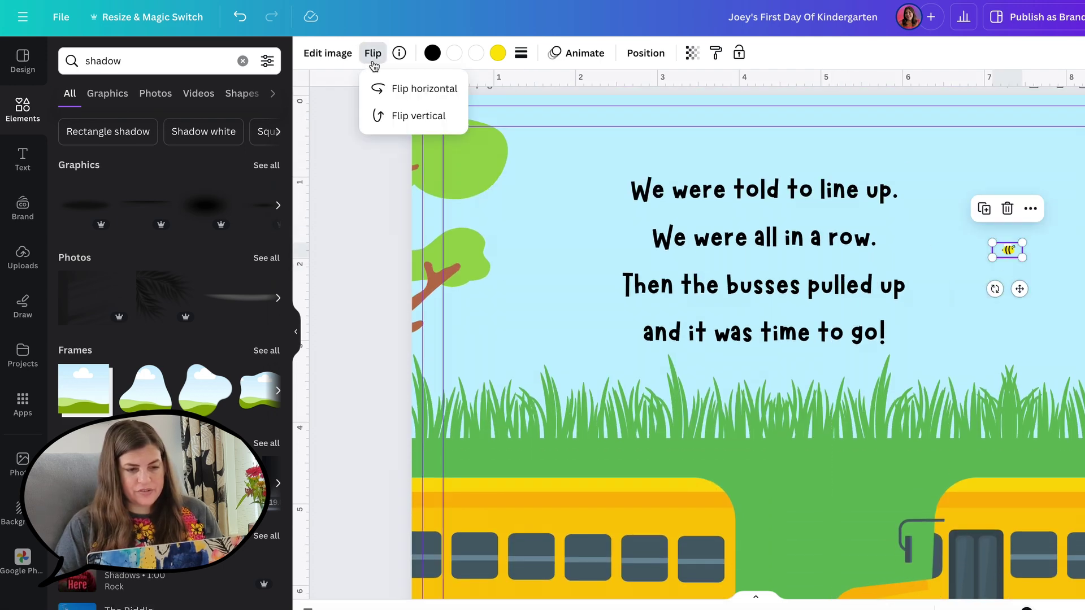
left_click(400, 88)
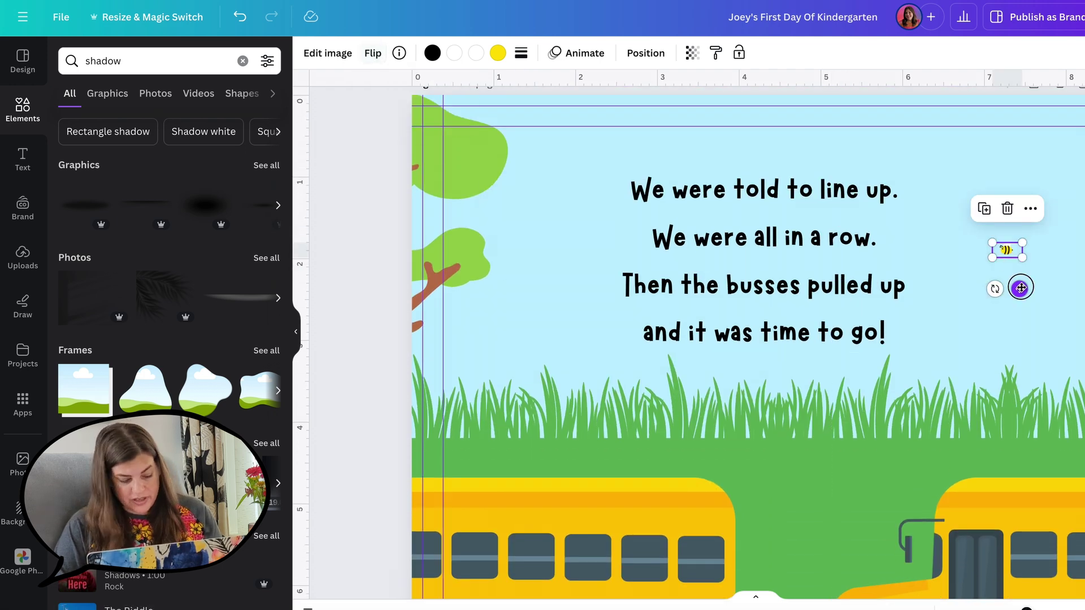
left_click_drag(1024, 287, 1012, 277)
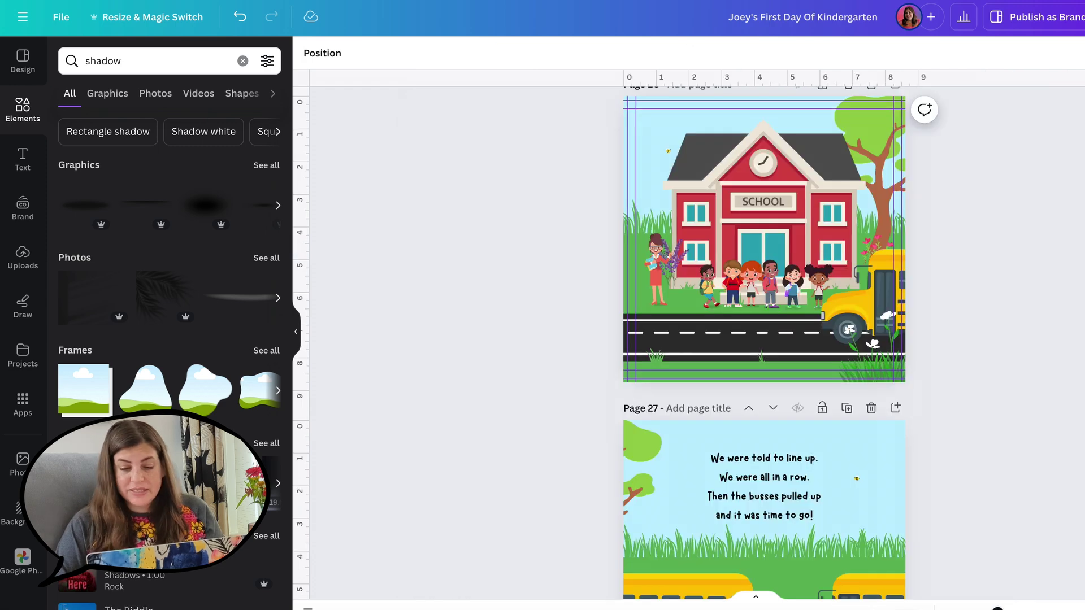
Step: Search the graphics for 'cloud' and discard the first unwanted cloud
scroll(763, 339, "down", 1)
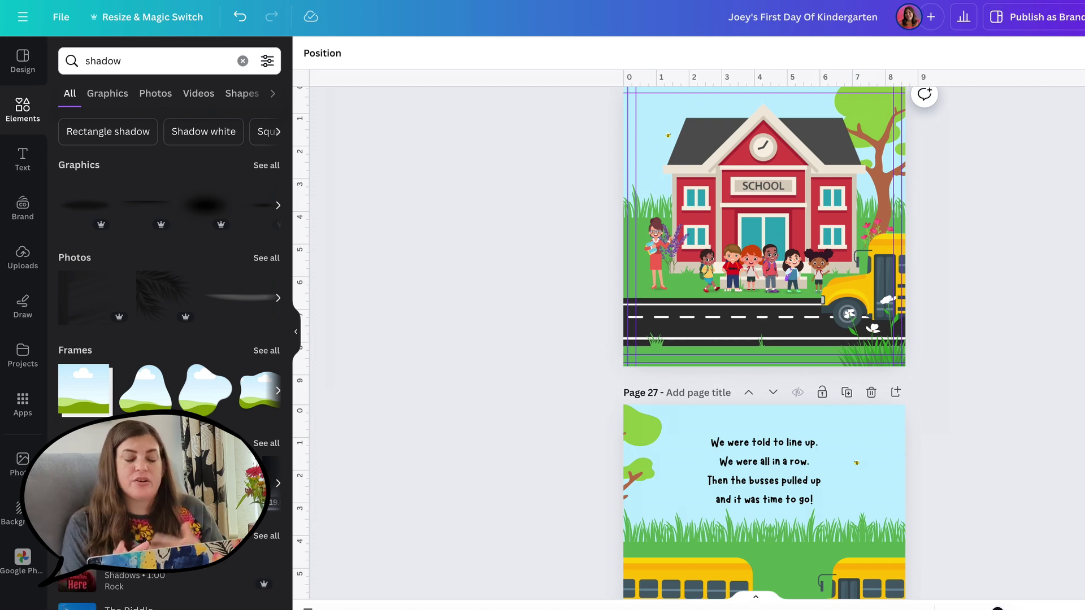
scroll(1000, 339, "up", 1)
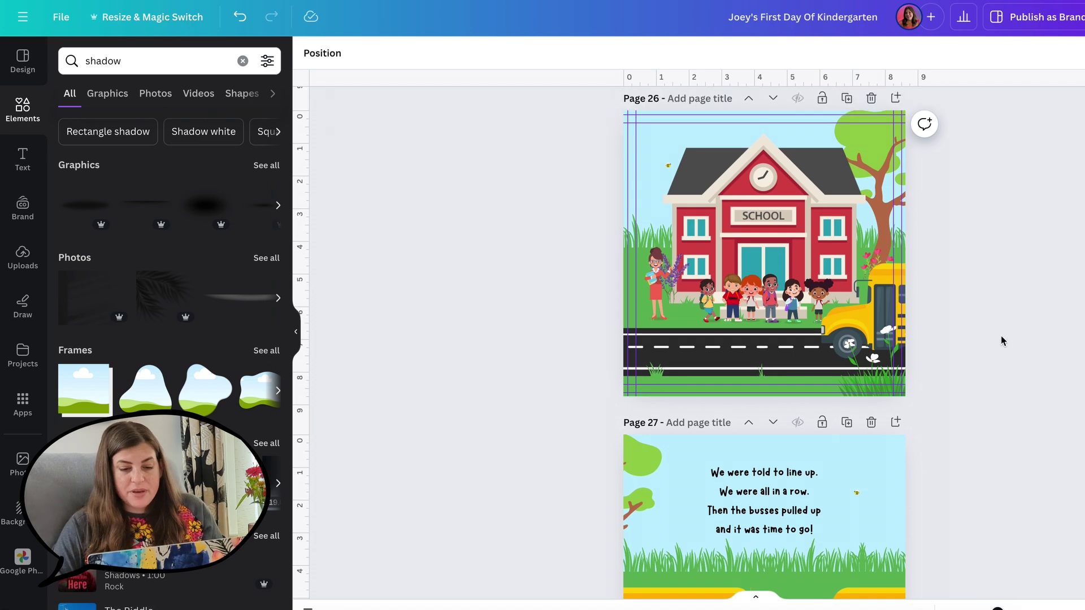
left_click(147, 60)
left_click_drag(147, 60, 74, 43)
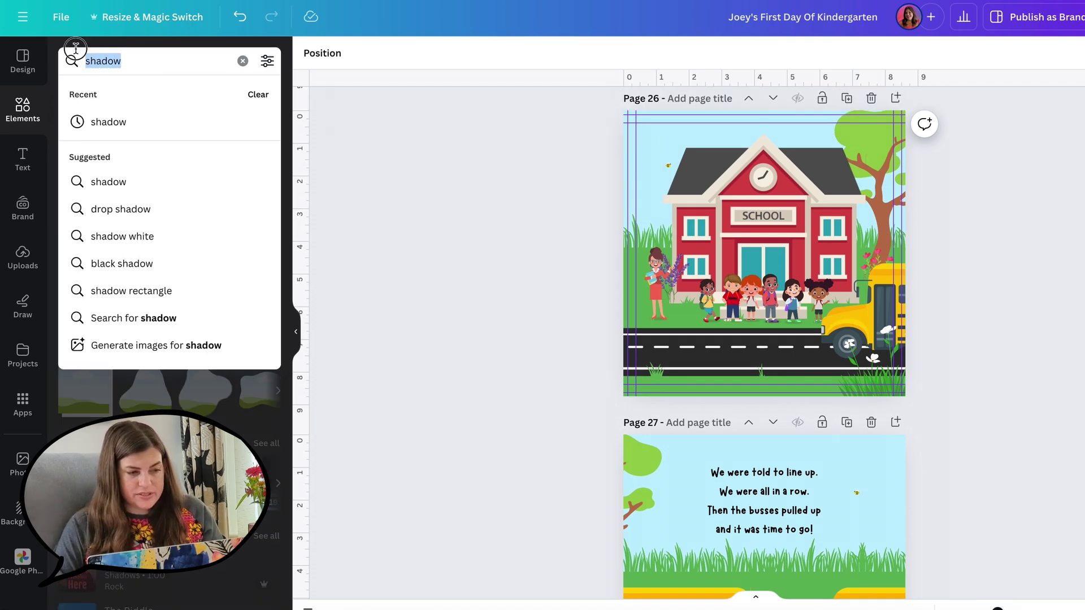
type("cloud")
key("Return")
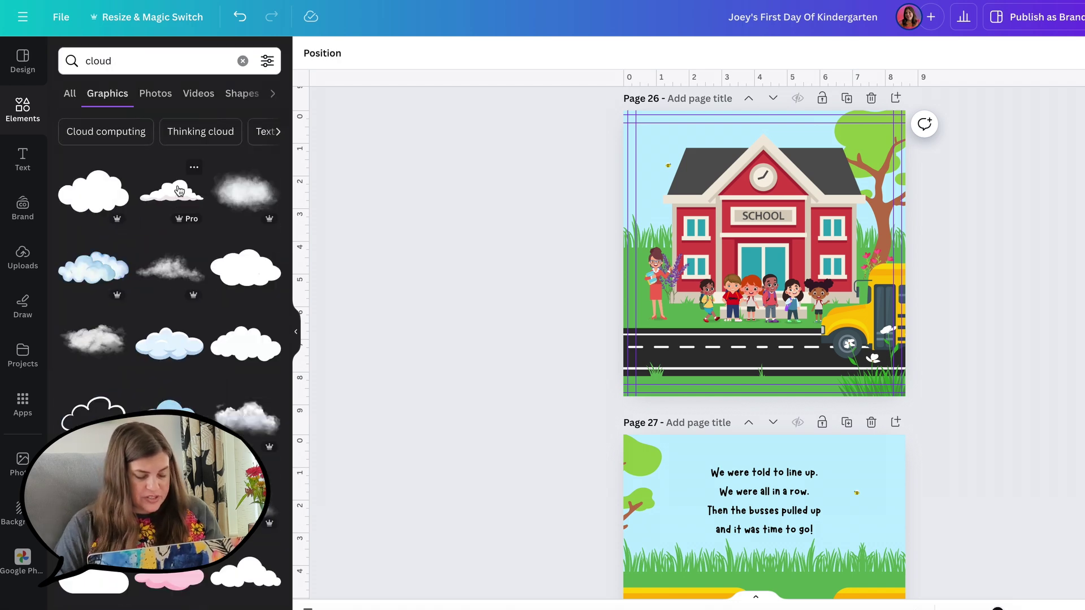
left_click(171, 192)
key("Delete")
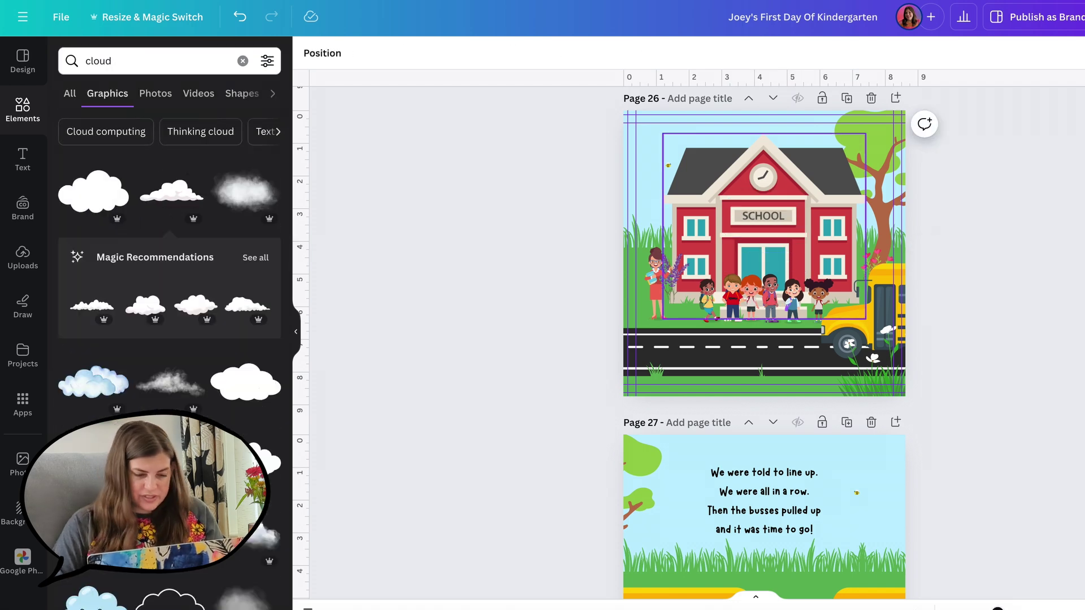
Step: Place a white cloud in the top-right sky of page 27
scroll(170, 339, "down", 6)
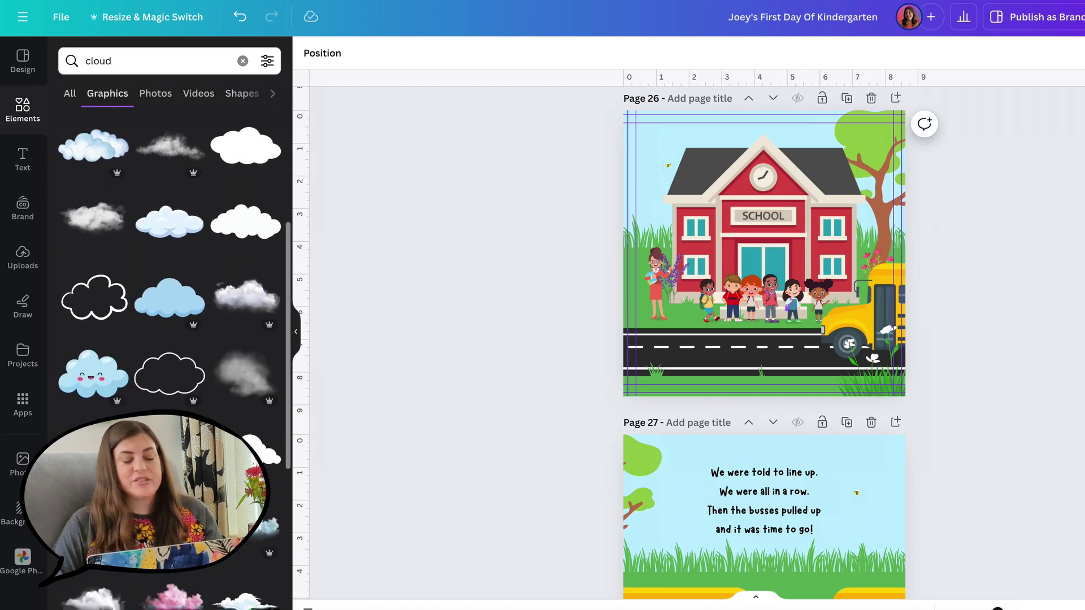
scroll(169, 356, "down", 5)
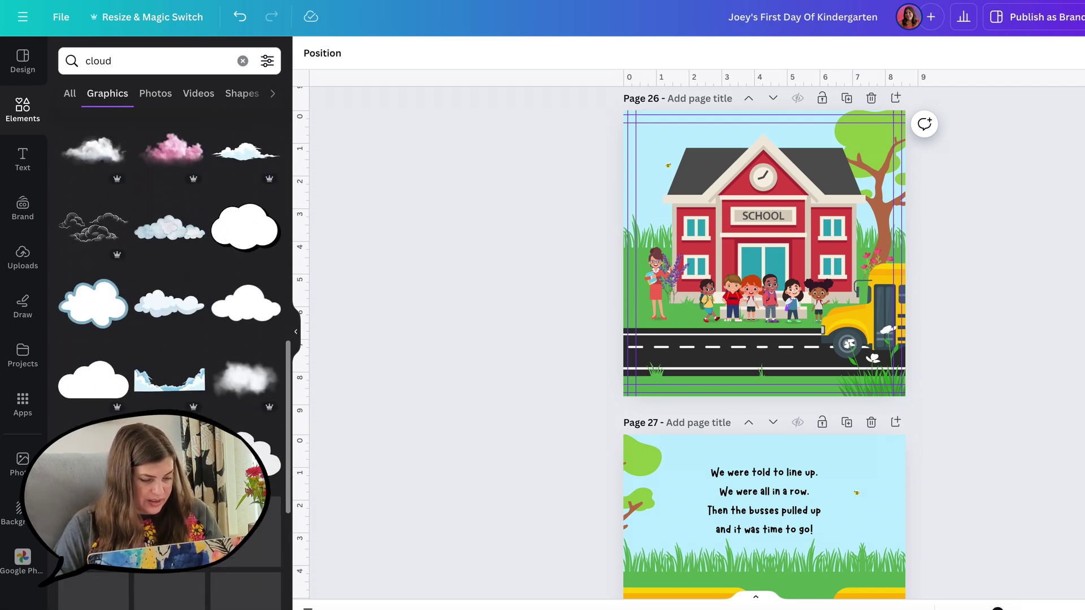
left_click(169, 381)
left_click_drag(769, 263, 504, 334)
scroll(503, 334, "down", 5)
left_click(147, 308)
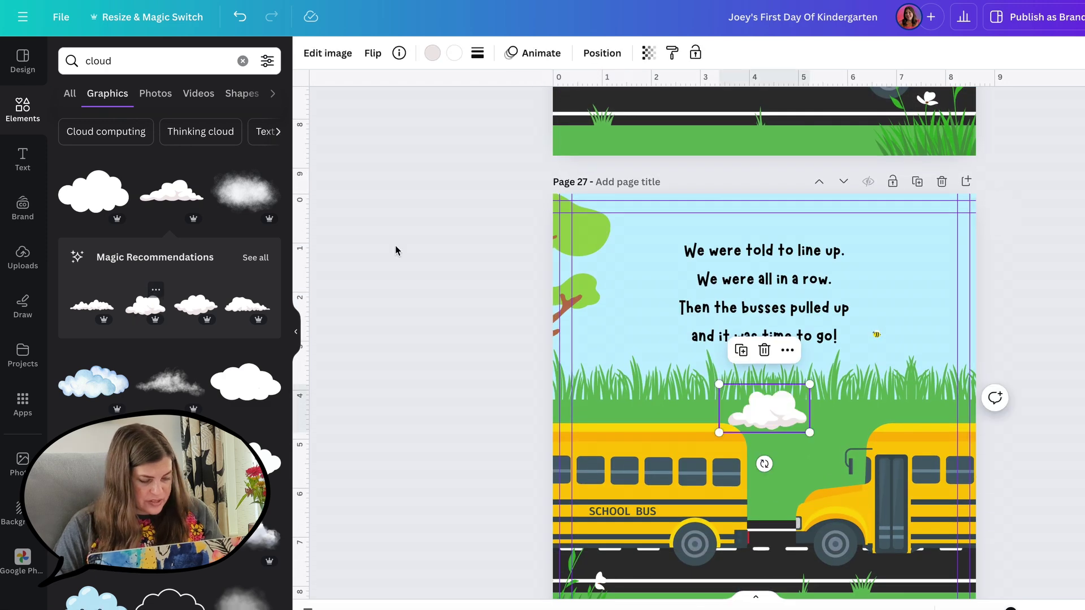
left_click_drag(756, 415, 901, 266)
left_click(995, 246)
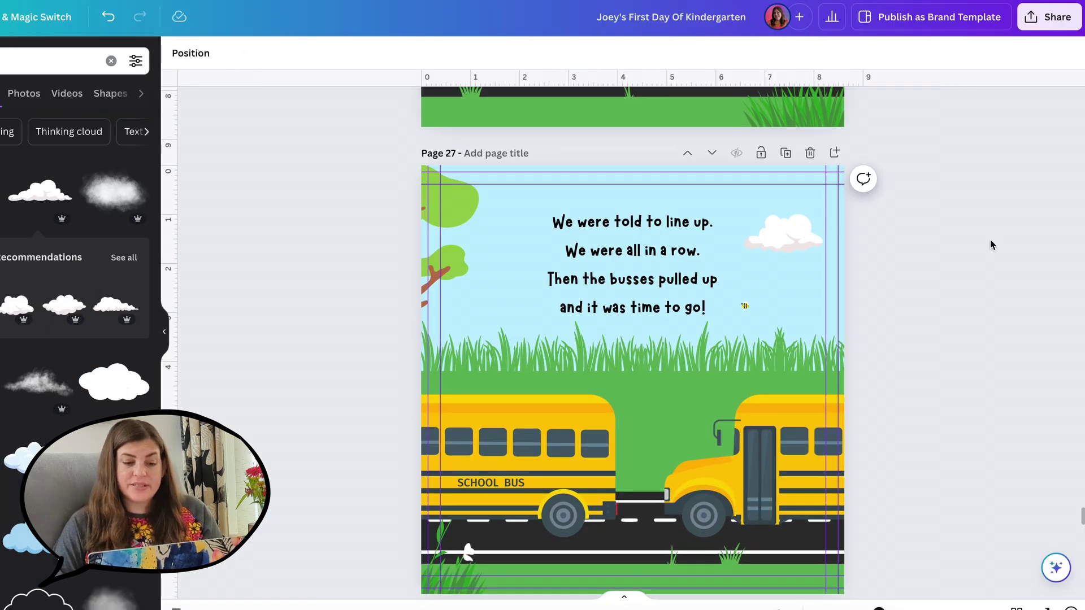
Step: Share the design to Simplebooklet Flip with all 31 pages selected and save
left_click(1052, 18)
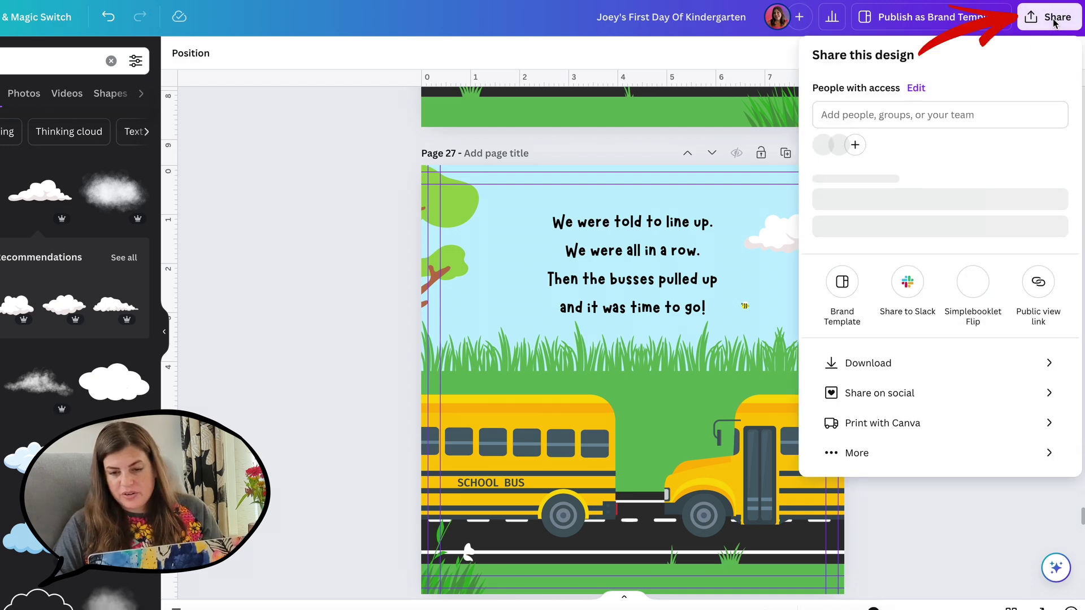
left_click(970, 303)
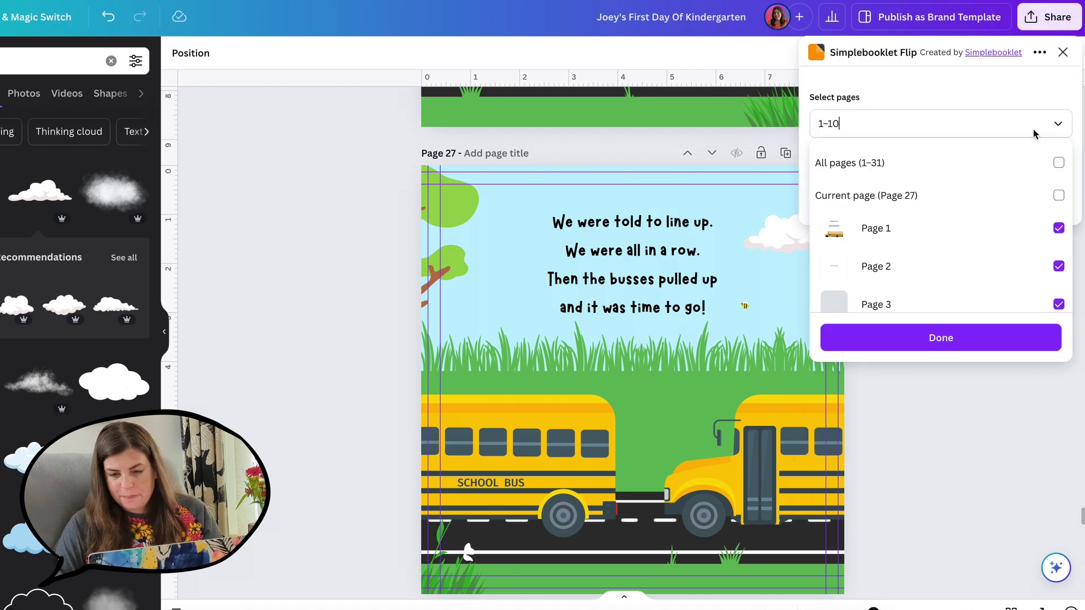
left_click(1005, 162)
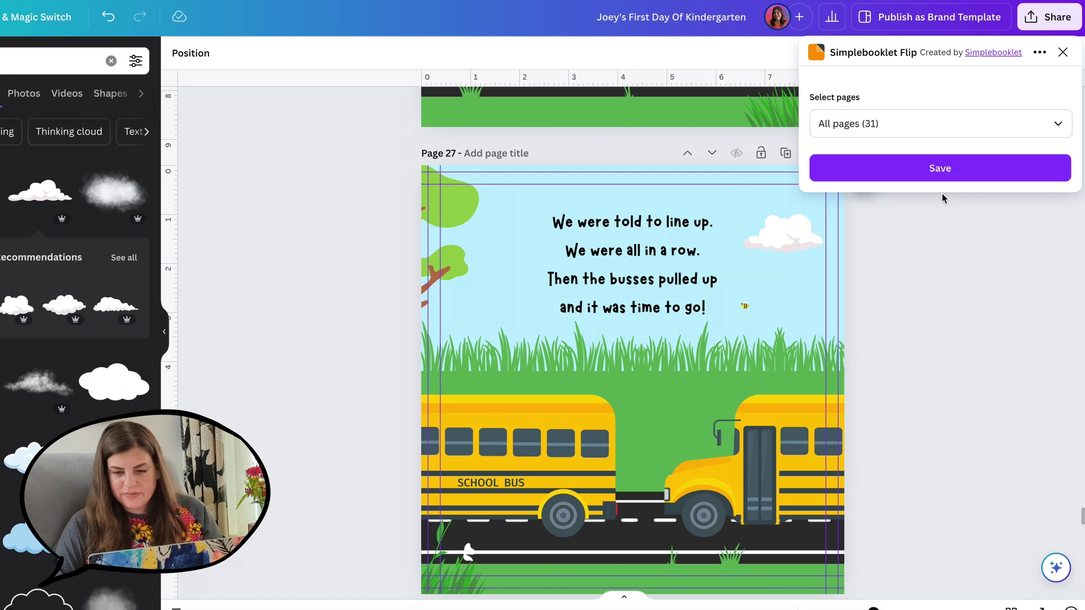
left_click(947, 170)
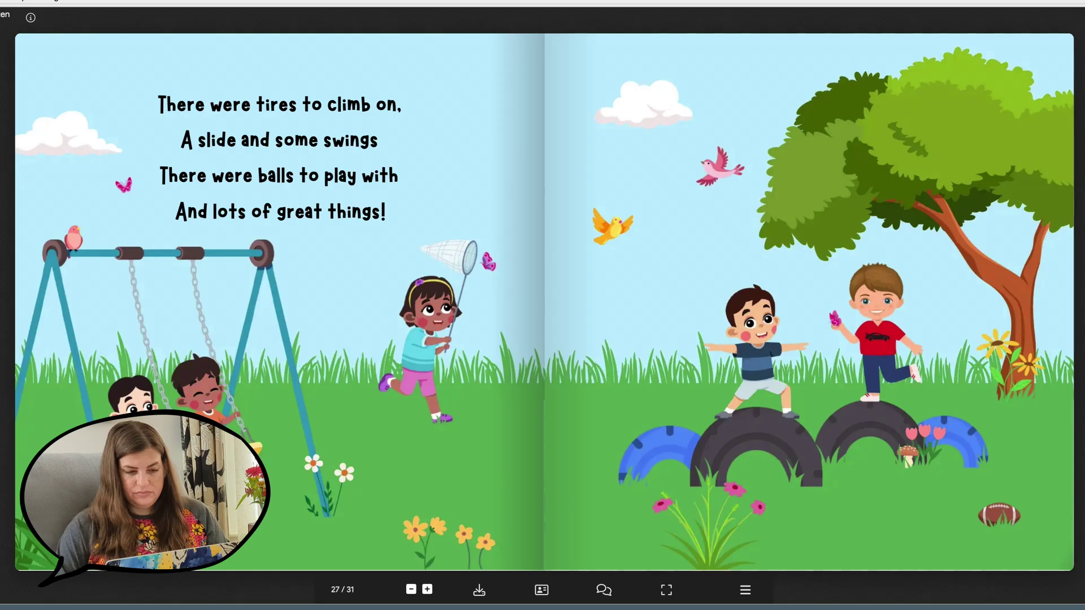
key("Right")
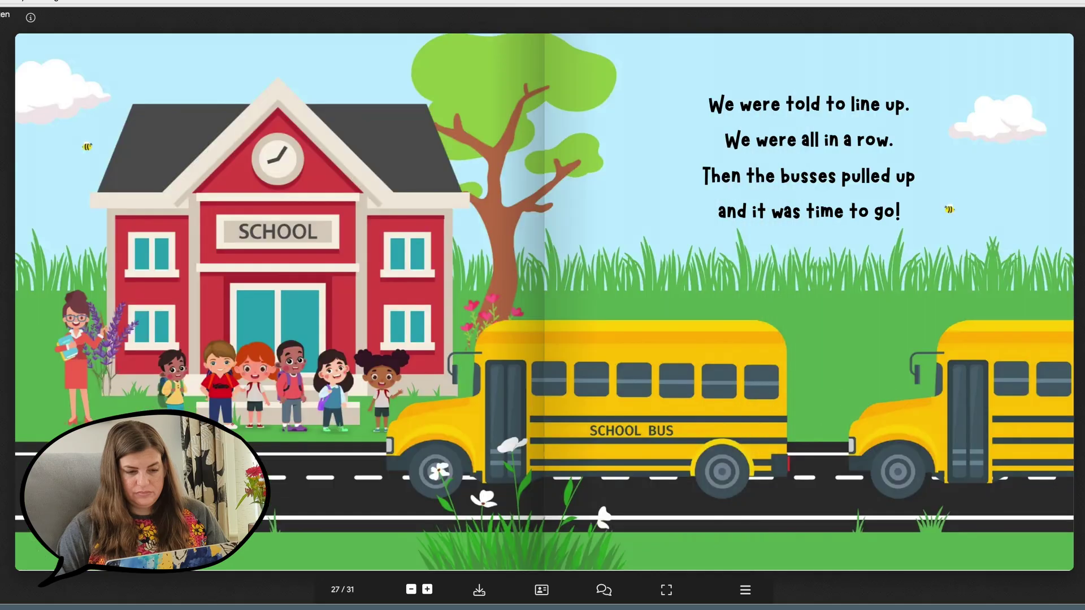